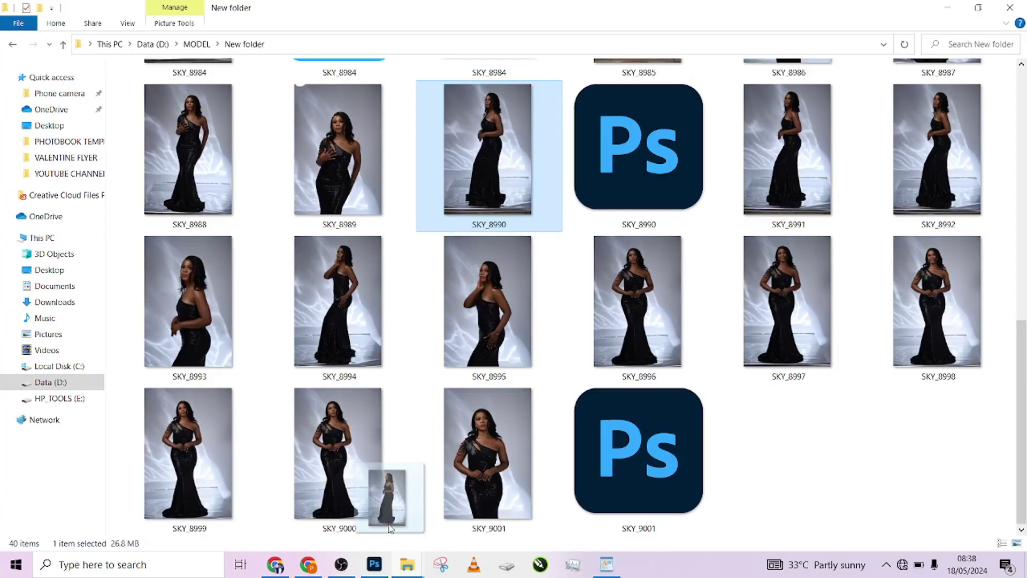
Step: Load the SKY_8990 raw photo in Photoshop's Camera Raw, compare it with its default settings, and open it as a normal image
{"action": "left_click_drag", "start_coordinate": [404, 519], "coordinate": [424, 249]}
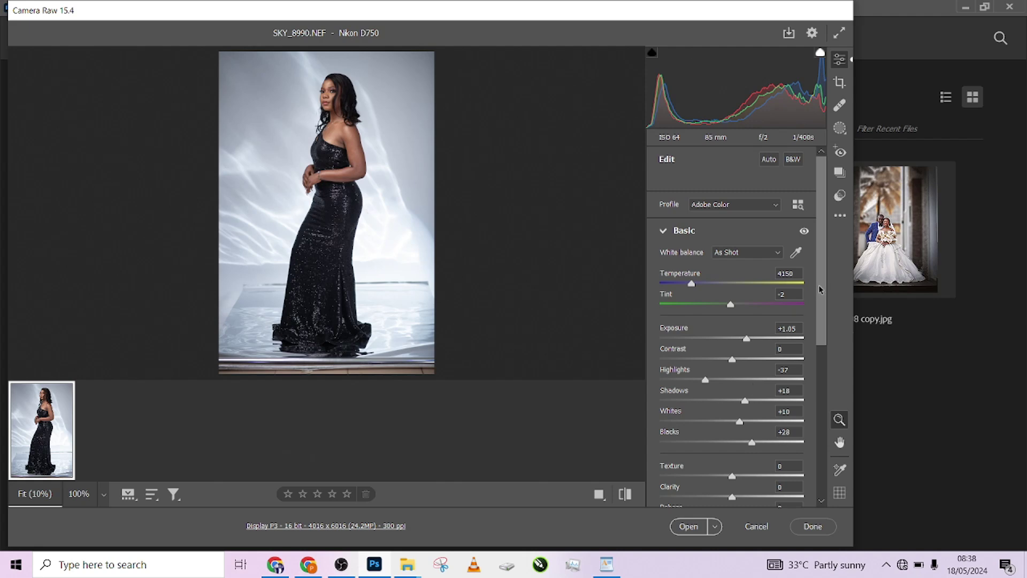
{"action": "left_click_drag", "start_coordinate": [818, 285], "coordinate": [821, 298]}
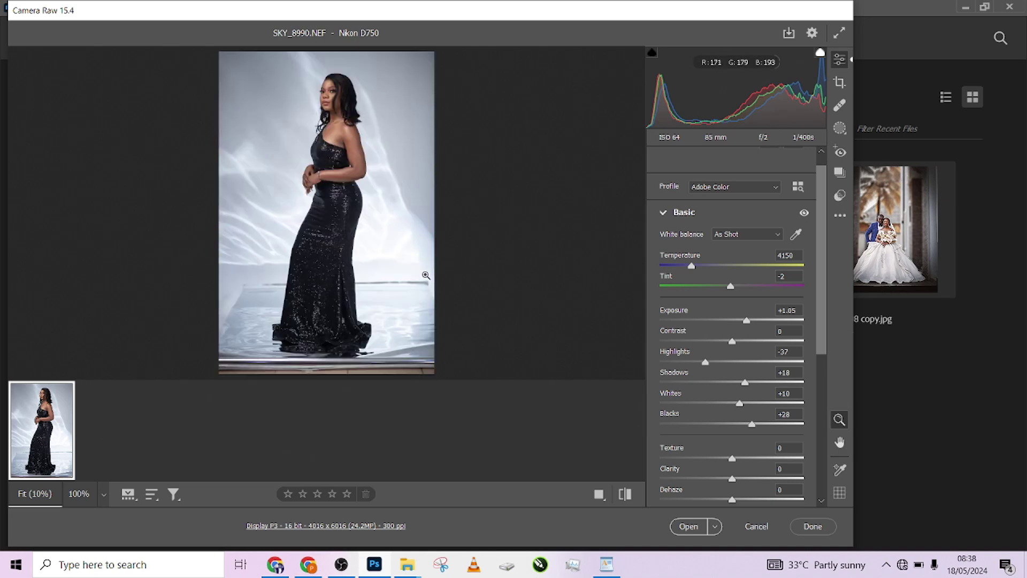
{"action": "left_click", "coordinate": [625, 494]}
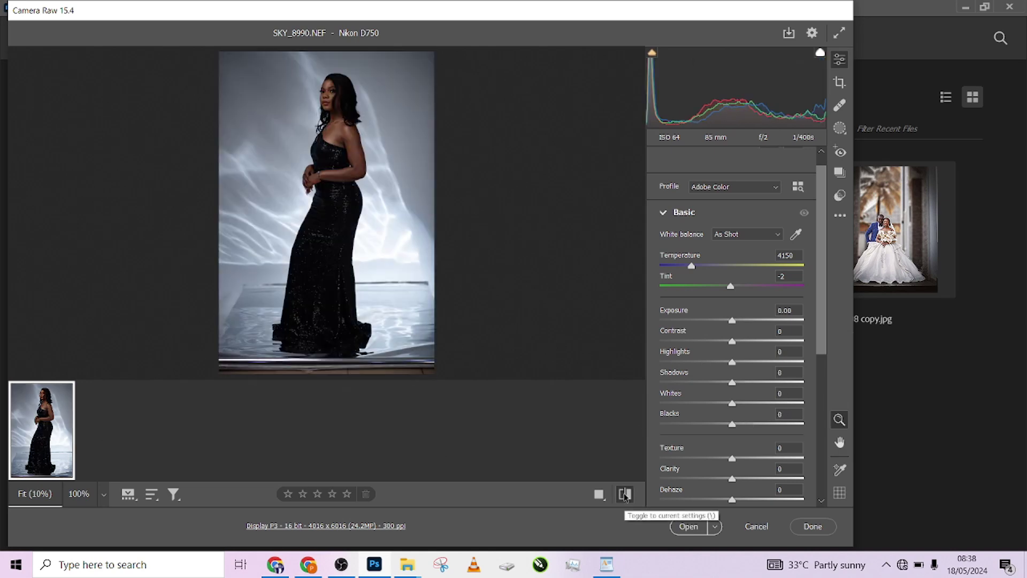
{"action": "left_click", "coordinate": [627, 495]}
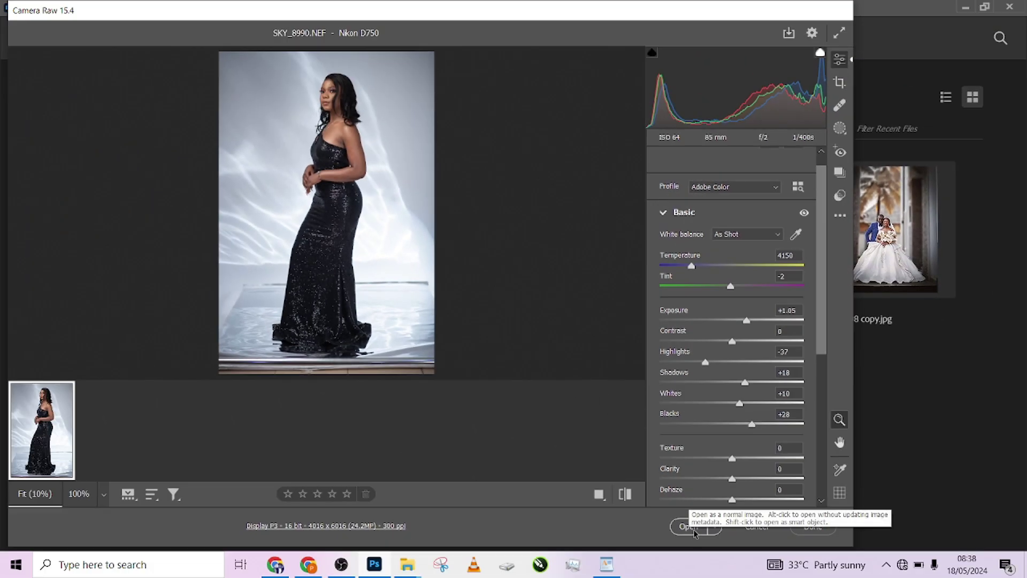
{"action": "left_click", "coordinate": [688, 527]}
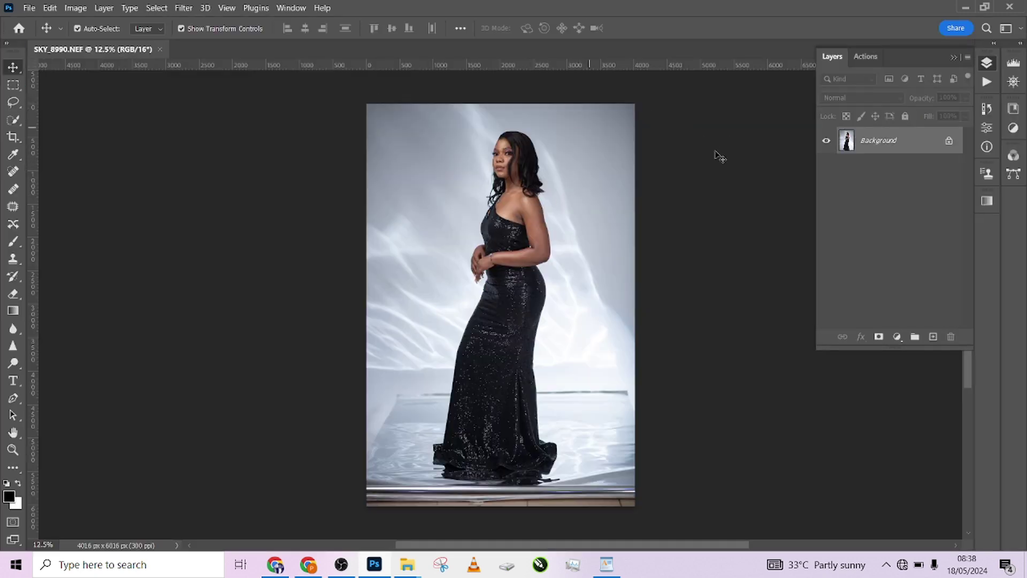
Step: Extend the crop frame beyond the photo's sides and top edge to about 5632 x 6096 px, filling the added area with Content-Aware
{"action": "left_click", "coordinate": [13, 137]}
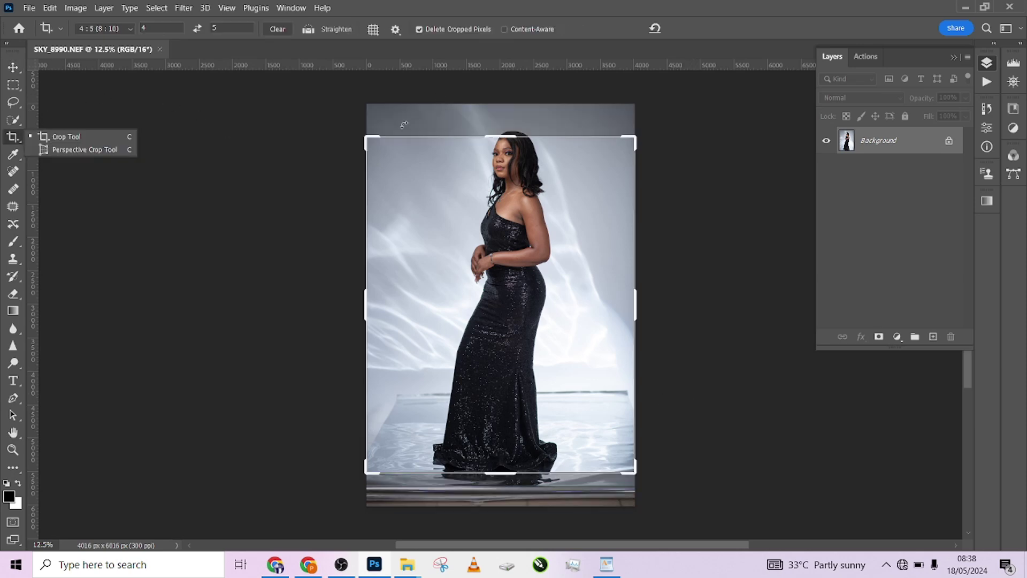
{"action": "left_click_drag", "start_coordinate": [365, 300], "coordinate": [341, 305]}
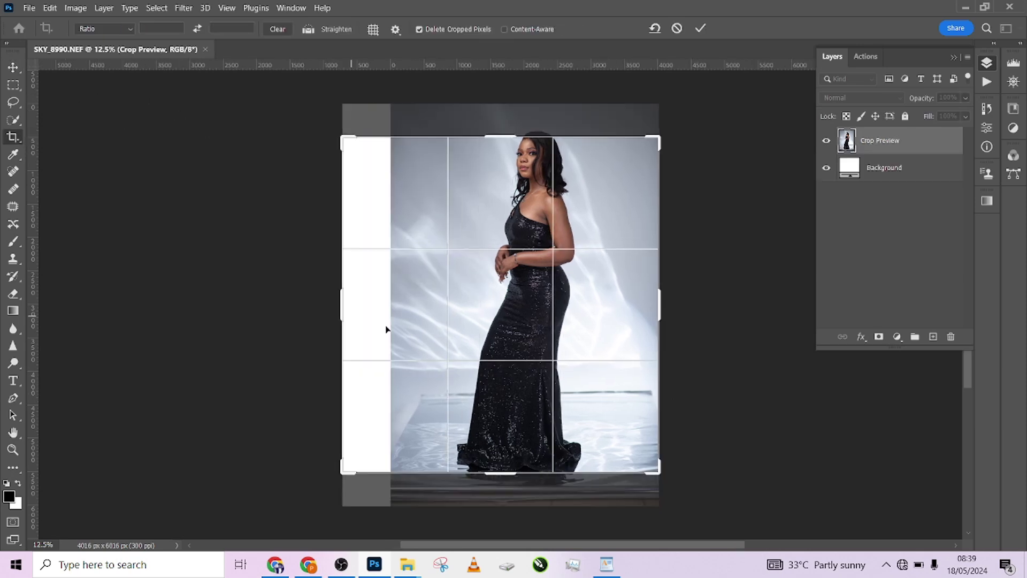
{"action": "left_click_drag", "start_coordinate": [500, 474], "coordinate": [517, 483]}
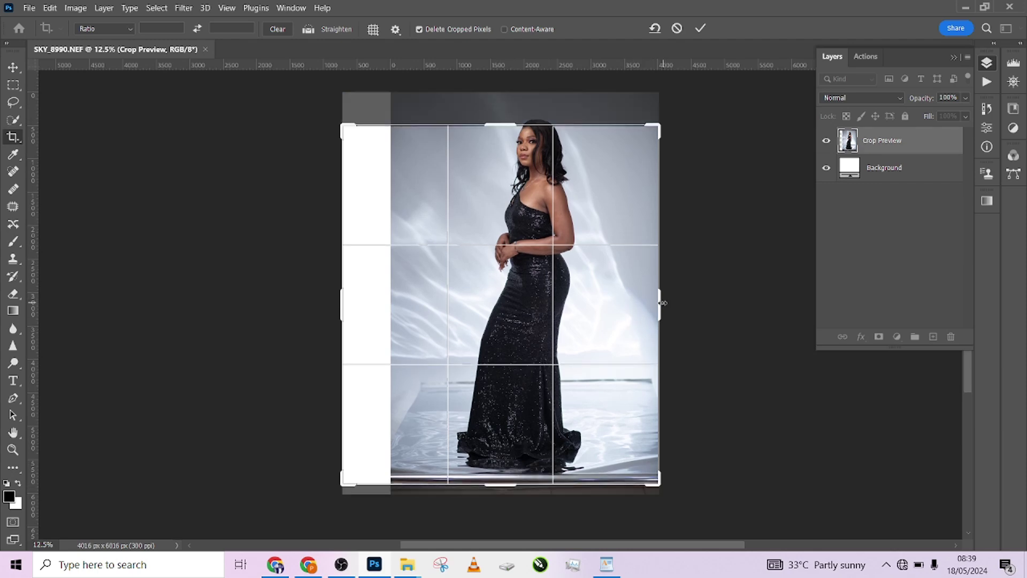
{"action": "left_click_drag", "start_coordinate": [662, 302], "coordinate": [684, 300]}
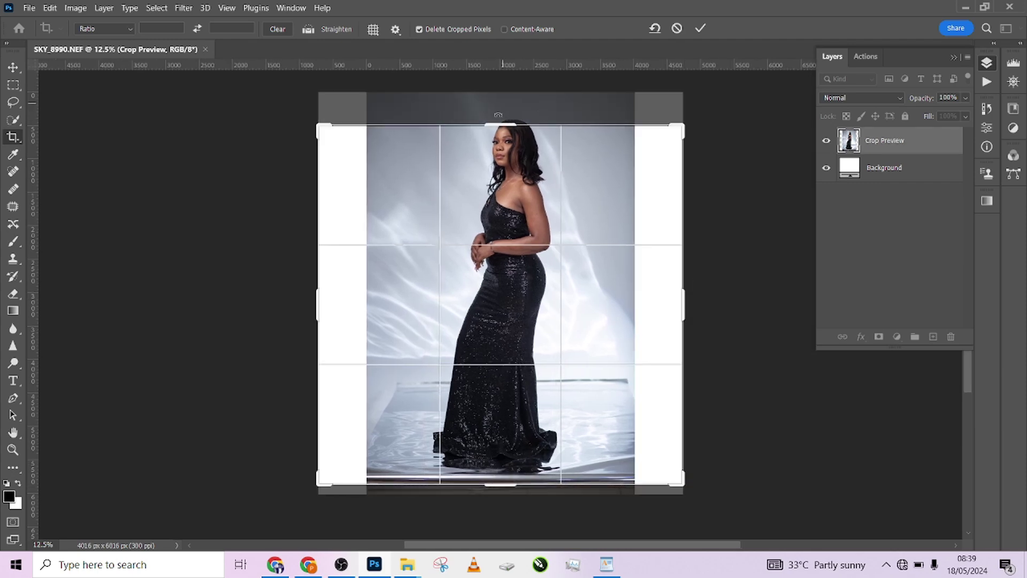
{"action": "left_click_drag", "start_coordinate": [494, 126], "coordinate": [501, 102]}
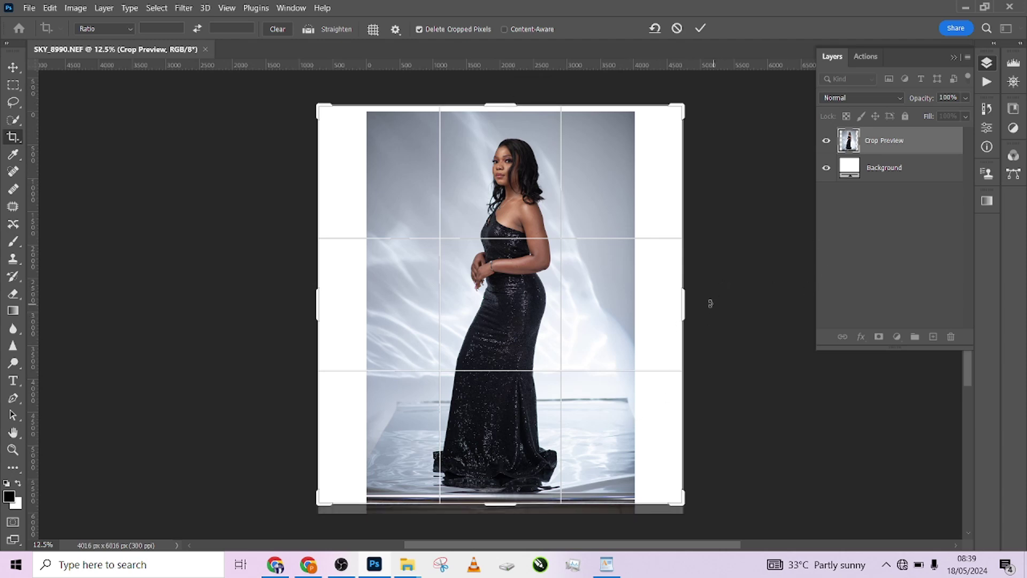
{"action": "left_click_drag", "start_coordinate": [683, 304], "coordinate": [689, 304]}
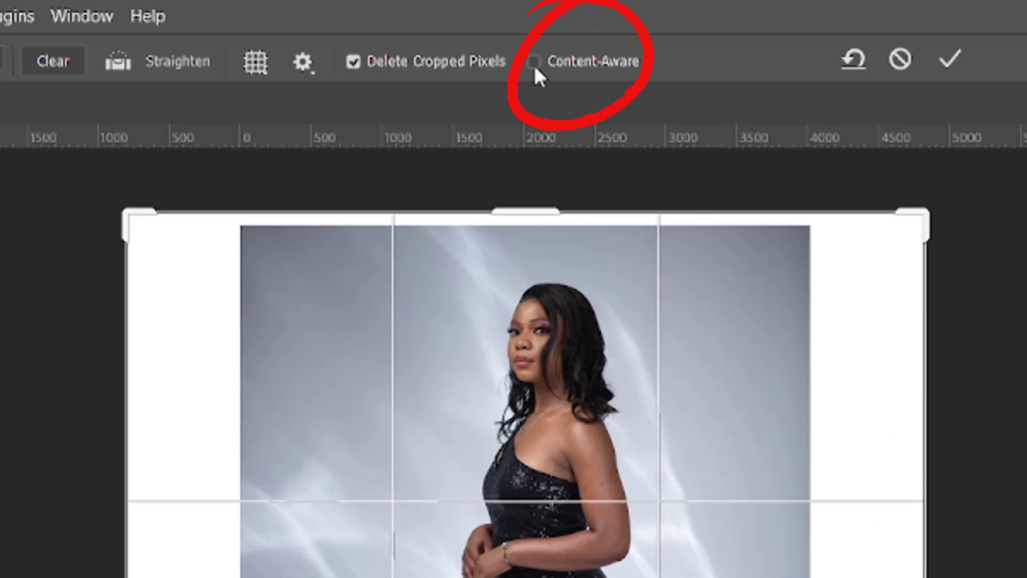
{"action": "left_click", "coordinate": [534, 62]}
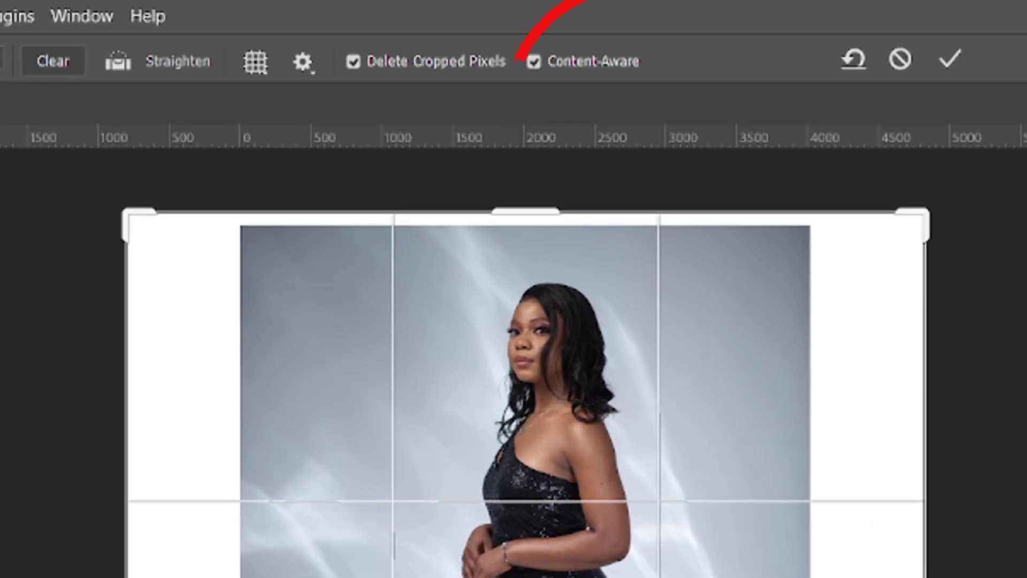
{"action": "left_click", "coordinate": [961, 60]}
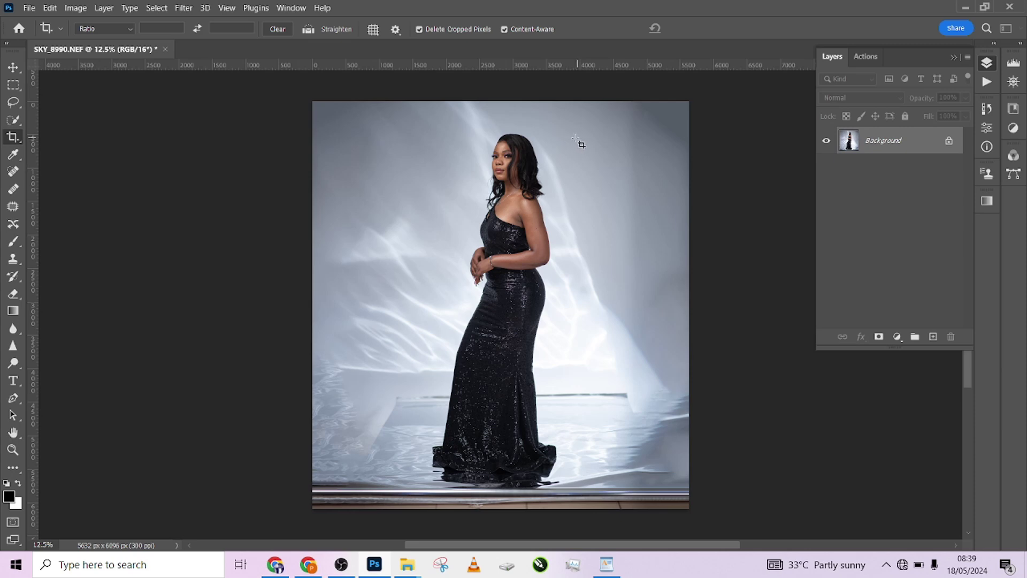
Step: Unlock the Background layer to turn it into a regular layer
{"action": "left_click", "coordinate": [13, 67]}
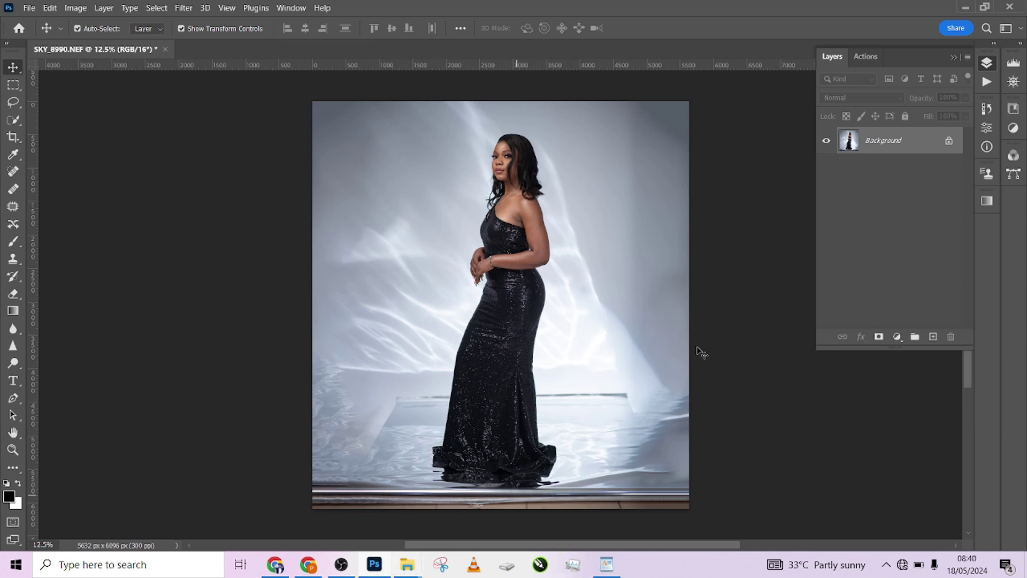
{"action": "left_click", "coordinate": [949, 141]}
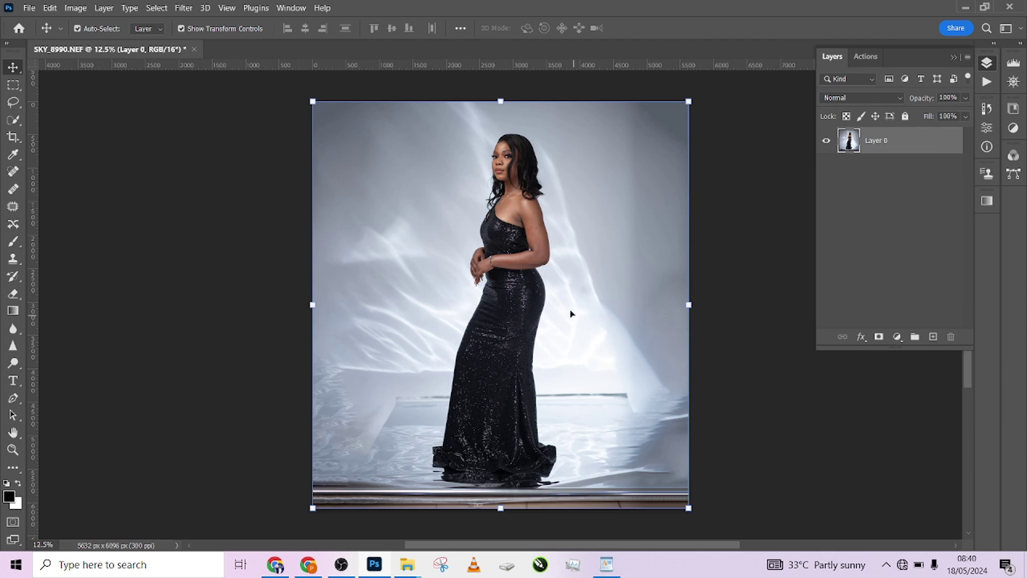
{"action": "key", "text": "ctrl+plus"}
{"action": "key", "text": "ctrl+minus"}
{"action": "left_click", "coordinate": [13, 84]}
{"action": "left_click", "coordinate": [13, 67]}
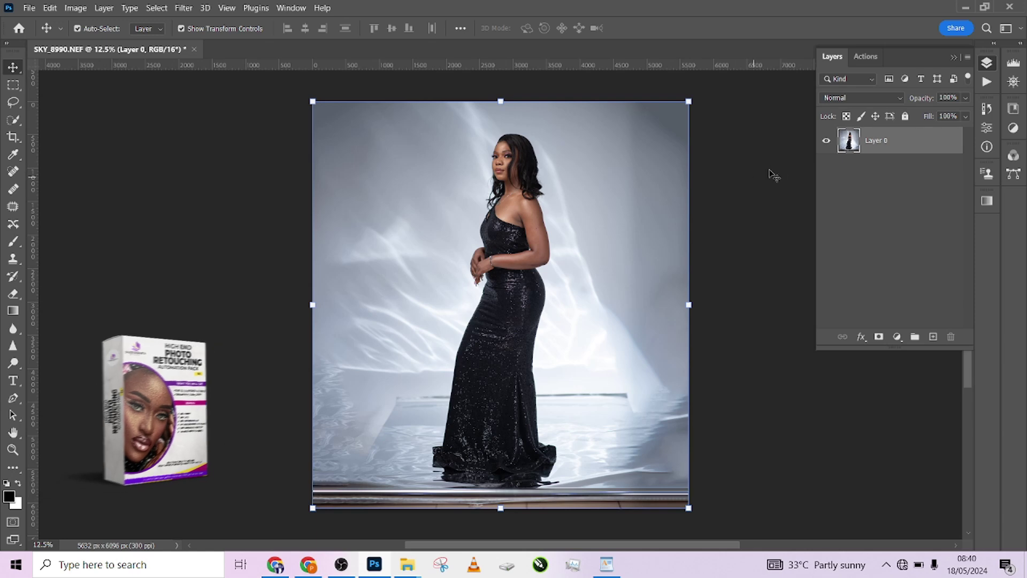
Step: Run RetouchAction from the Retouch Action Pga set on the photo layer
{"action": "left_click", "coordinate": [297, 8]}
{"action": "left_click", "coordinate": [312, 94]}
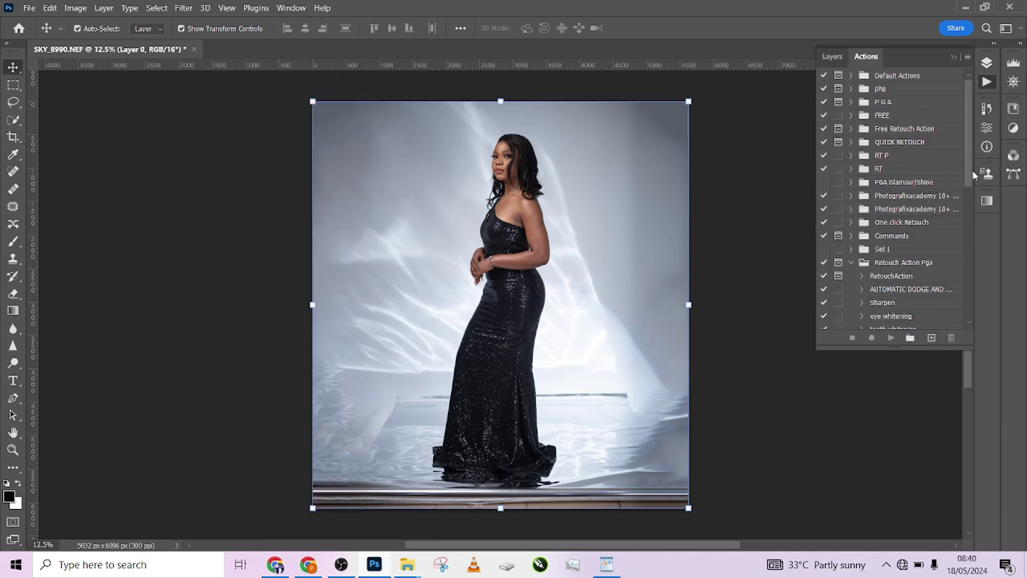
{"action": "scroll", "coordinate": [929, 191], "scroll_direction": "down", "scroll_amount": 4}
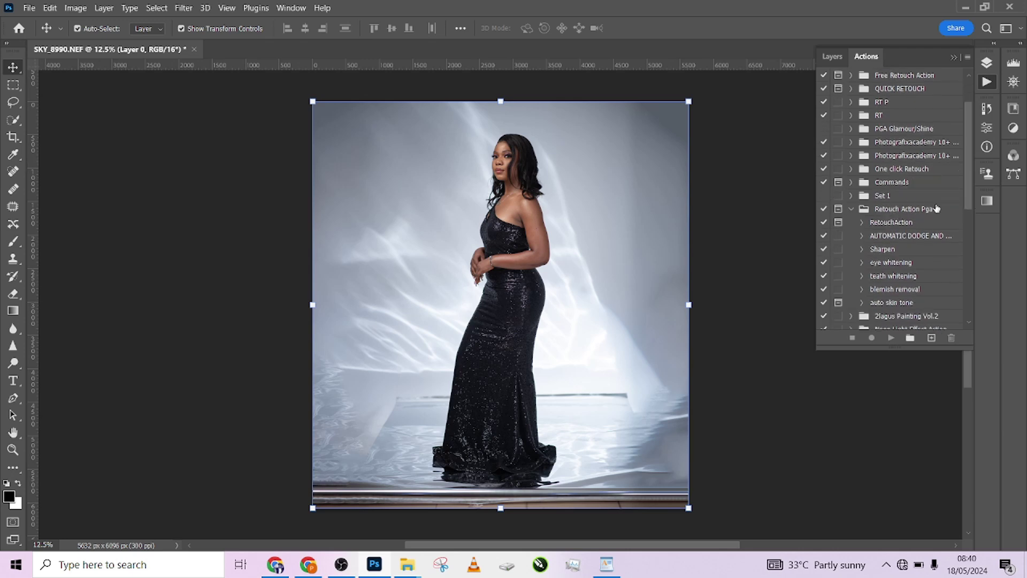
{"action": "left_click", "coordinate": [904, 209]}
{"action": "left_click", "coordinate": [911, 224]}
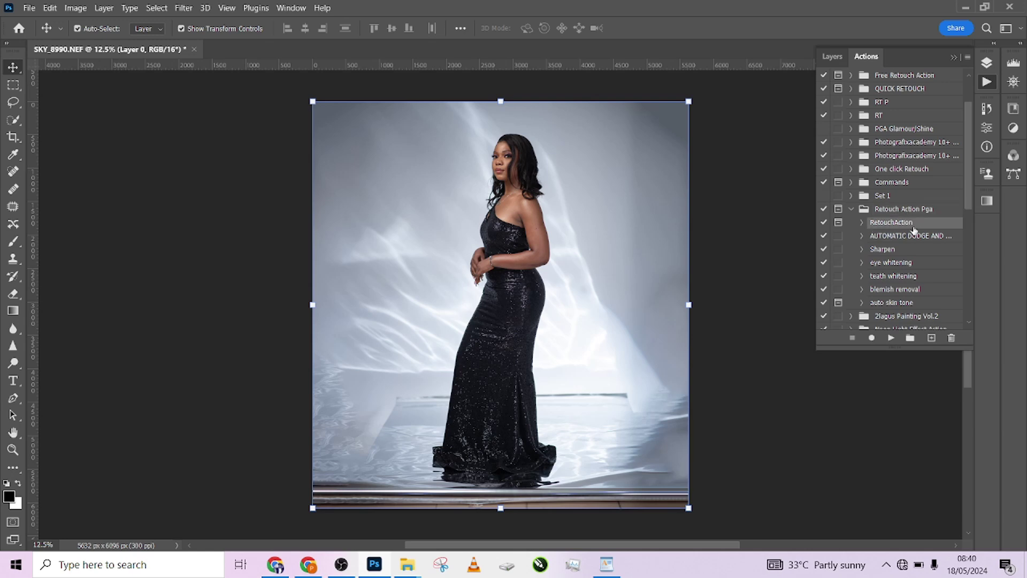
{"action": "left_click", "coordinate": [890, 339]}
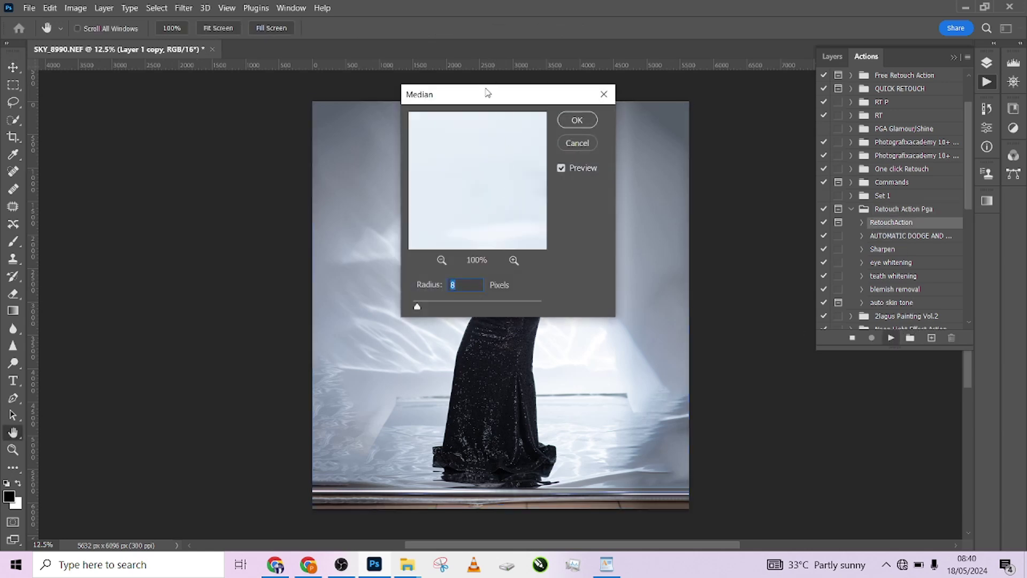
Step: Set the action's Median filter radius to 3 pixels and apply it, letting the retouch action finish
{"action": "left_click_drag", "start_coordinate": [487, 93], "coordinate": [610, 171]}
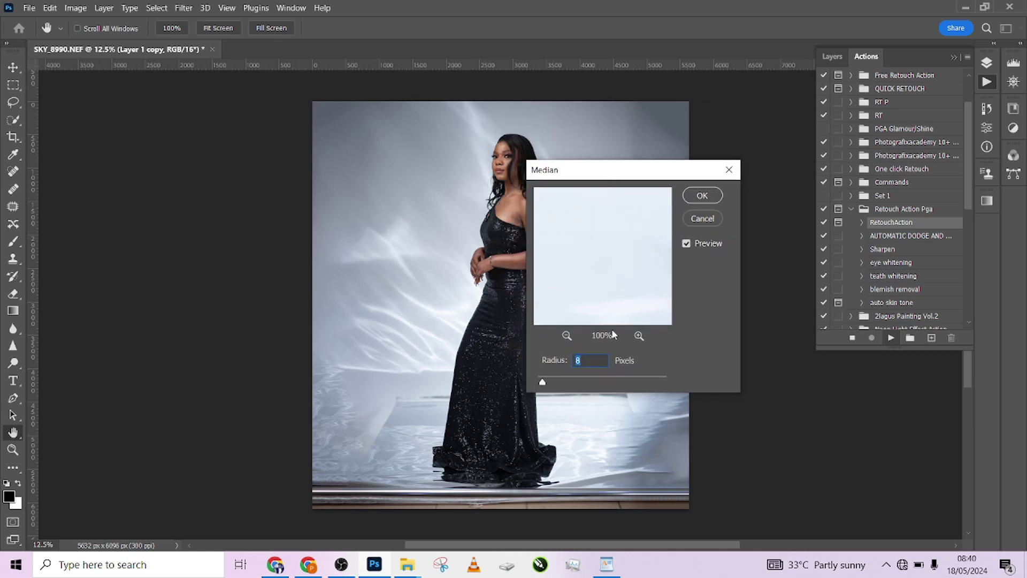
{"action": "type", "text": "3"}
{"action": "left_click_drag", "start_coordinate": [563, 365], "coordinate": [567, 364]}
{"action": "left_click", "coordinate": [693, 198]}
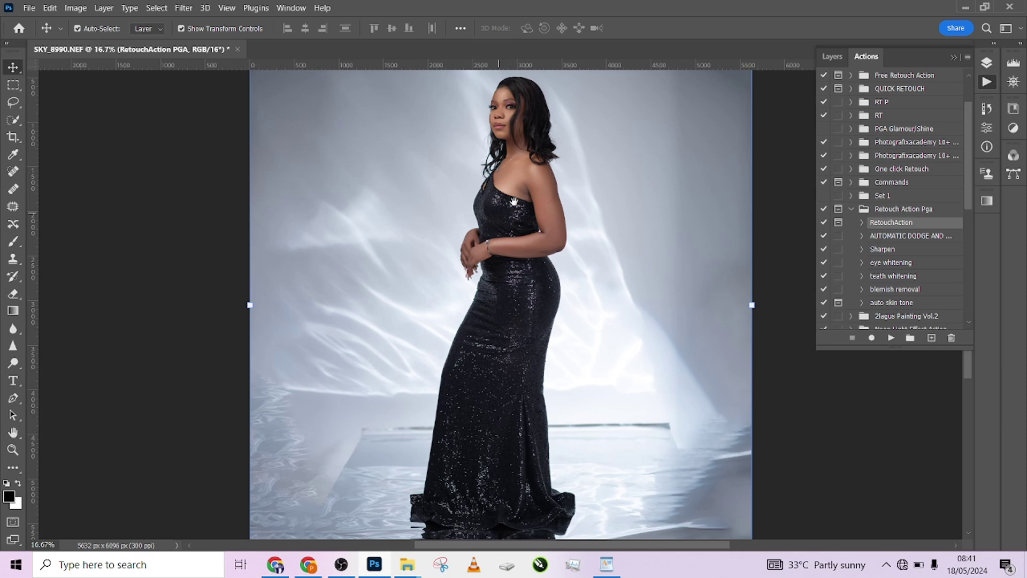
Step: Compare the model's skin on the face and upper body with the RetouchAction PGA layer hidden and shown
{"action": "left_click_drag", "start_coordinate": [514, 201], "coordinate": [483, 293]}
{"action": "scroll", "coordinate": [492, 279], "scroll_direction": "up", "scroll_amount": 1}
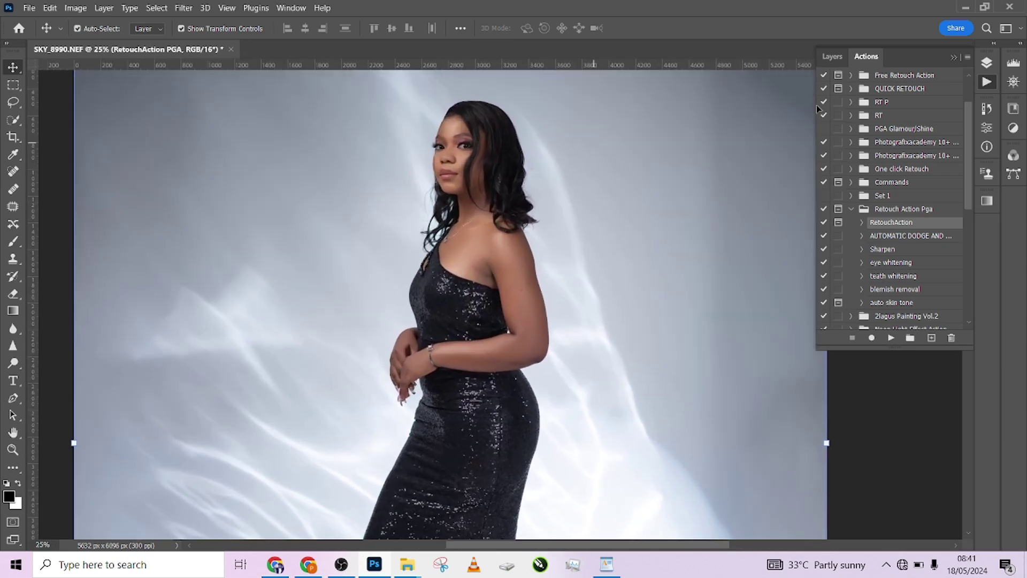
{"action": "left_click", "coordinate": [987, 62]}
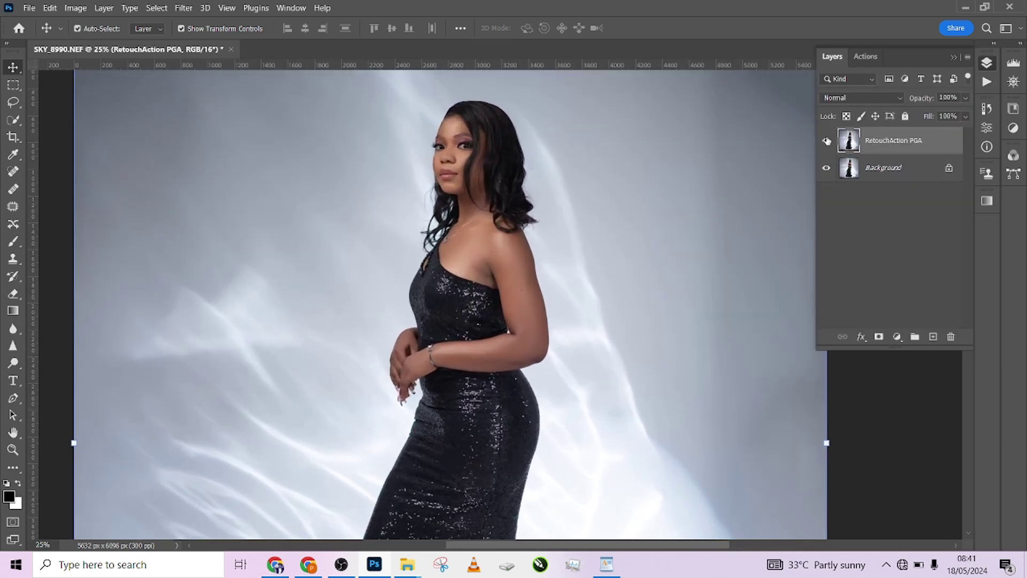
{"action": "left_click", "coordinate": [827, 141]}
{"action": "left_click", "coordinate": [827, 142]}
{"action": "key", "text": "ctrl+plus"}
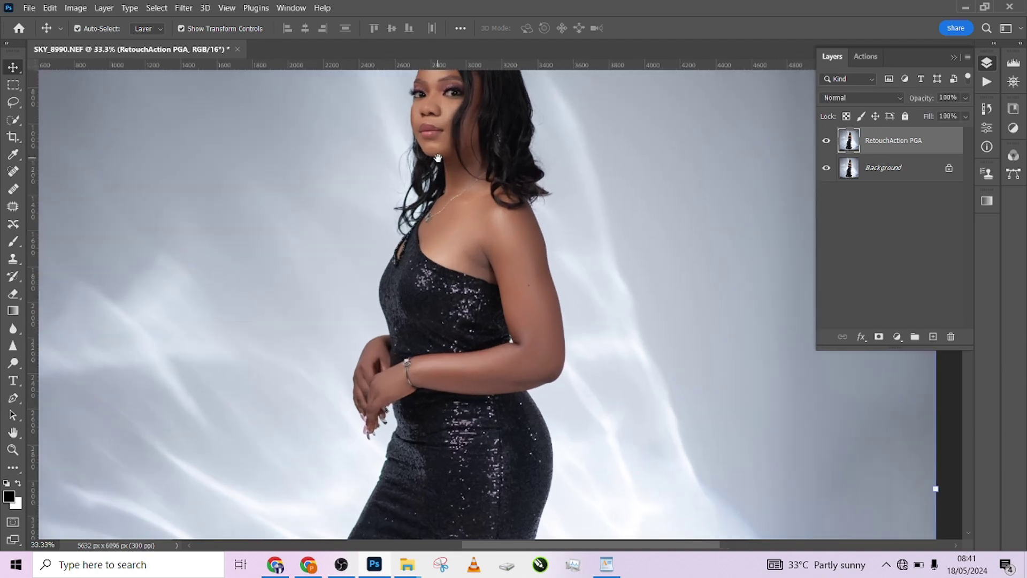
{"action": "left_click_drag", "start_coordinate": [438, 158], "coordinate": [453, 302]}
{"action": "left_click", "coordinate": [827, 142]}
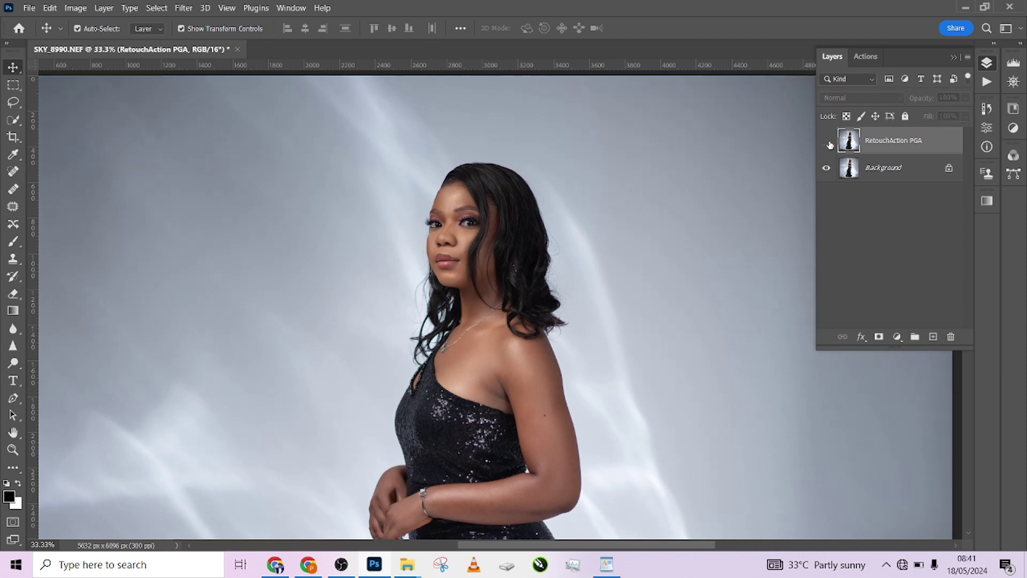
{"action": "left_click", "coordinate": [827, 143]}
{"action": "left_click", "coordinate": [827, 141]}
Step: Examine the face close up with the retouch layer hidden and shown, and review the whole figure
{"action": "key", "text": "ctrl+plus"}
{"action": "key", "text": "ctrl+plus"}
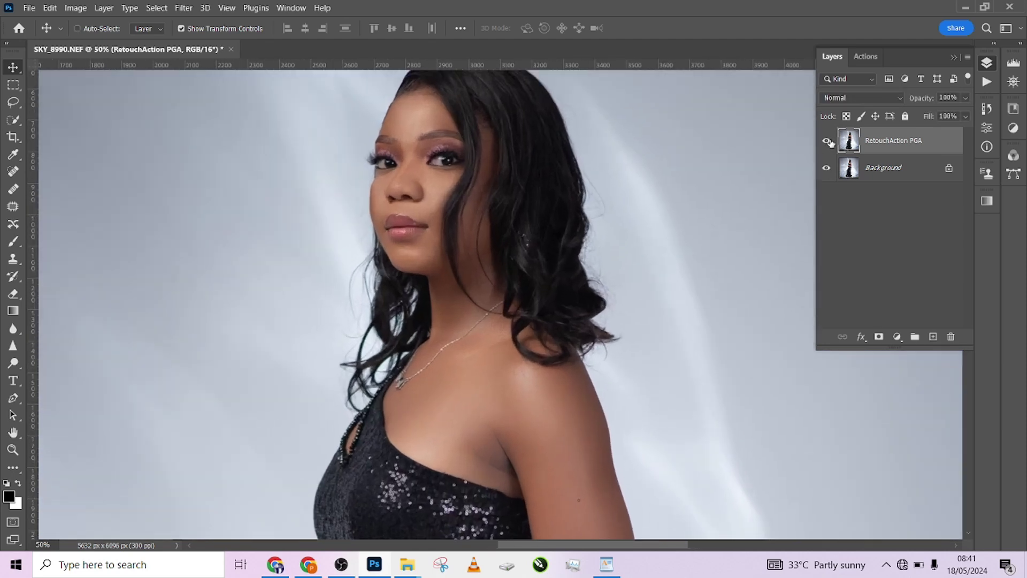
{"action": "left_click_drag", "start_coordinate": [414, 214], "coordinate": [438, 273]}
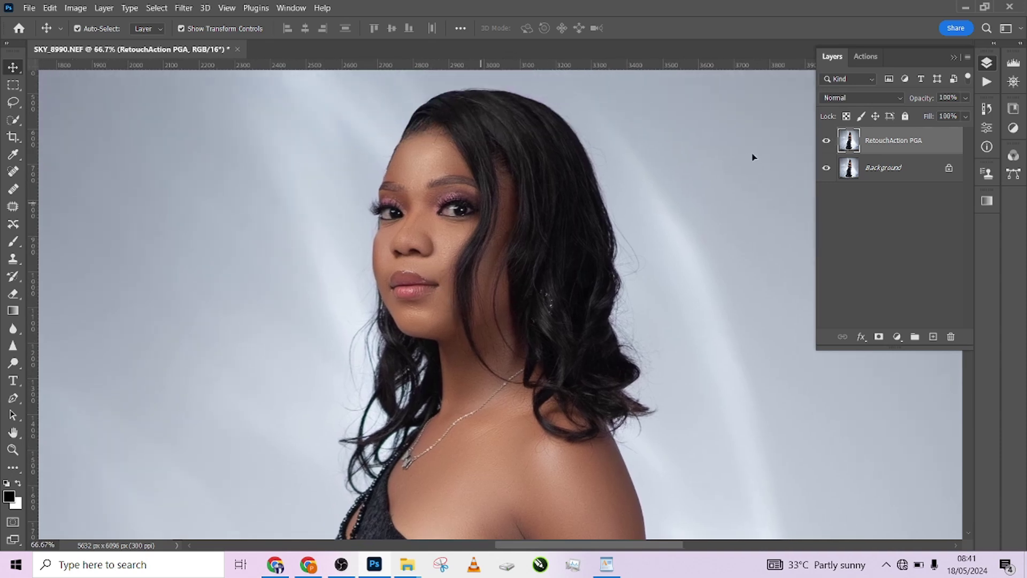
{"action": "left_click", "coordinate": [828, 142]}
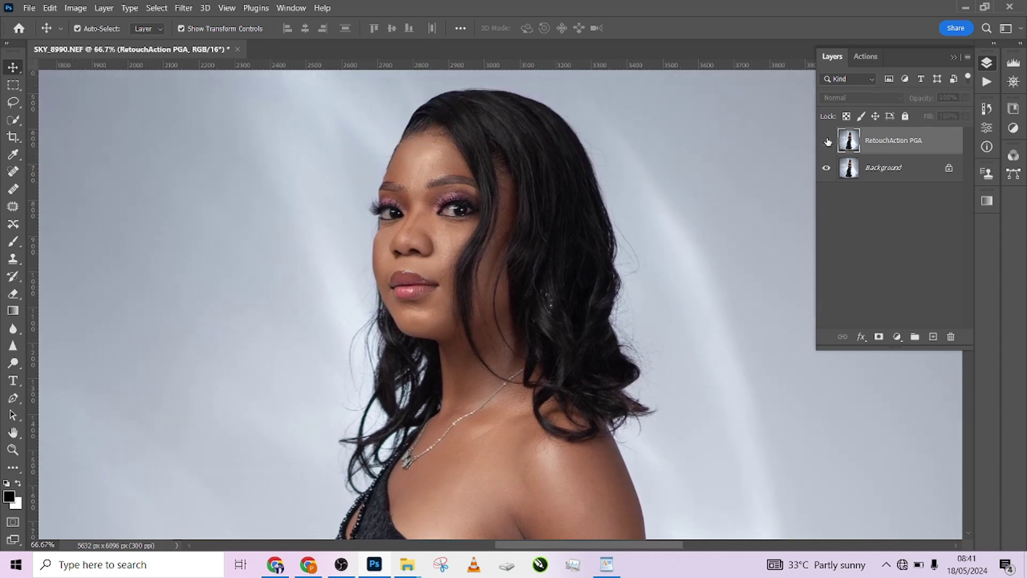
{"action": "left_click", "coordinate": [828, 142]}
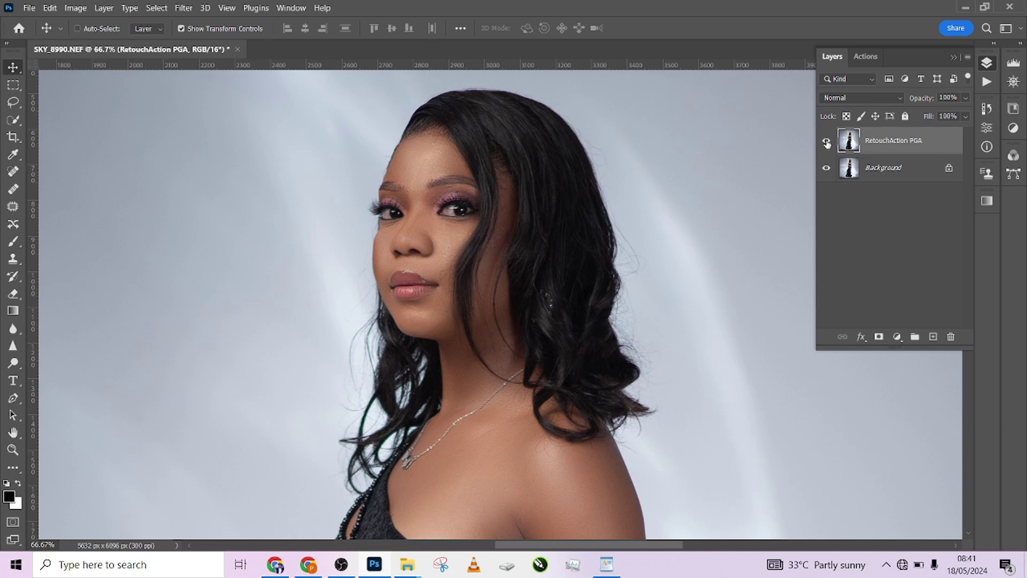
{"action": "key", "text": "ctrl+minus"}
{"action": "scroll", "coordinate": [465, 324], "scroll_direction": "down", "scroll_amount": 3}
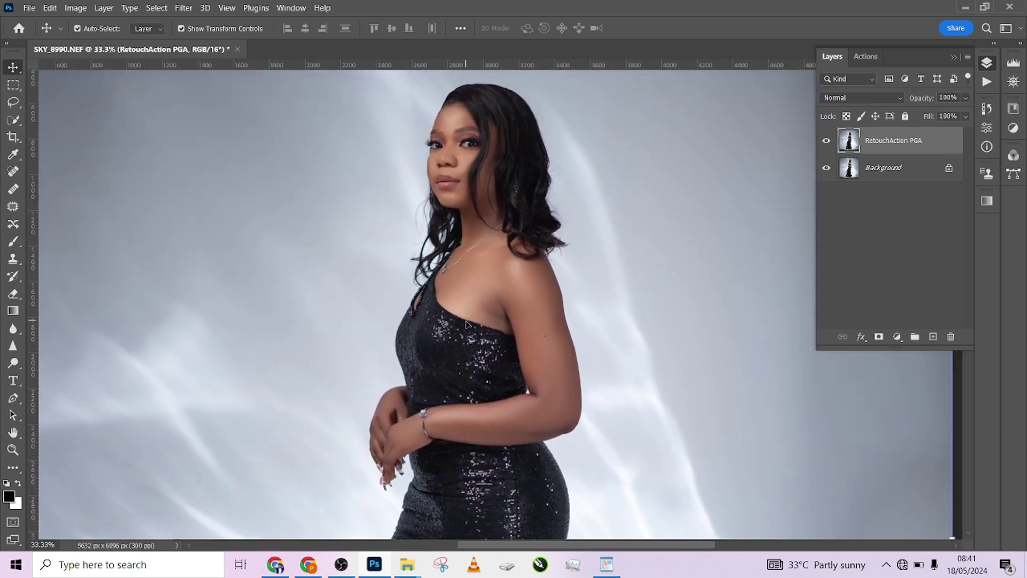
{"action": "scroll", "coordinate": [494, 437], "scroll_direction": "down", "scroll_amount": 2}
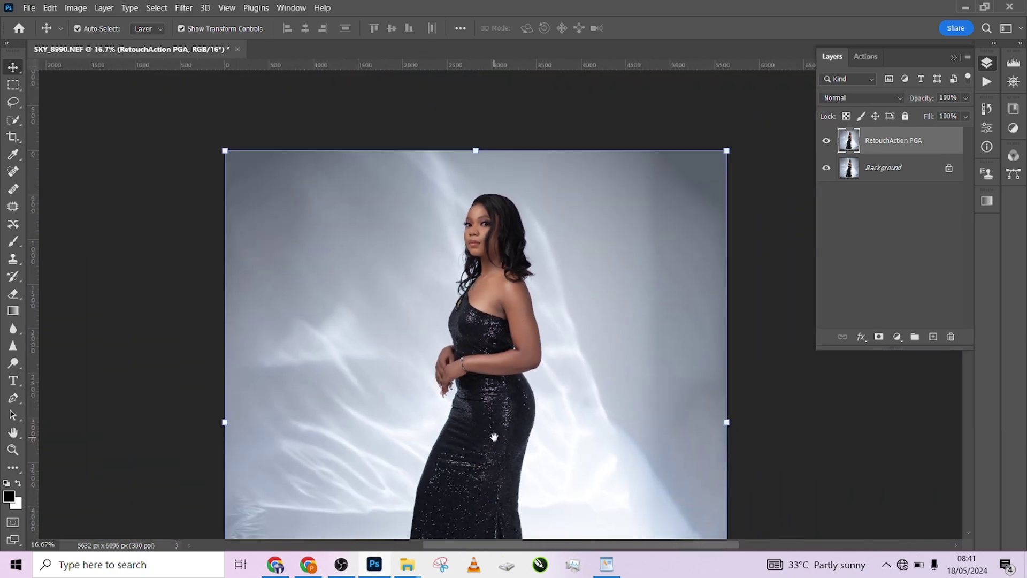
{"action": "left_click_drag", "start_coordinate": [494, 437], "coordinate": [495, 318]}
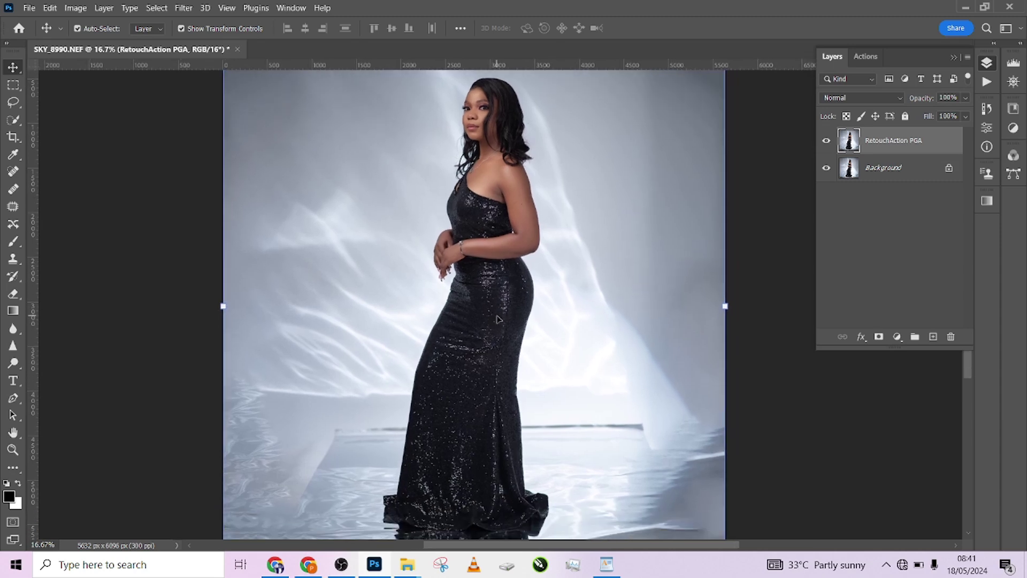
{"action": "scroll", "coordinate": [496, 319], "scroll_direction": "down", "scroll_amount": 1}
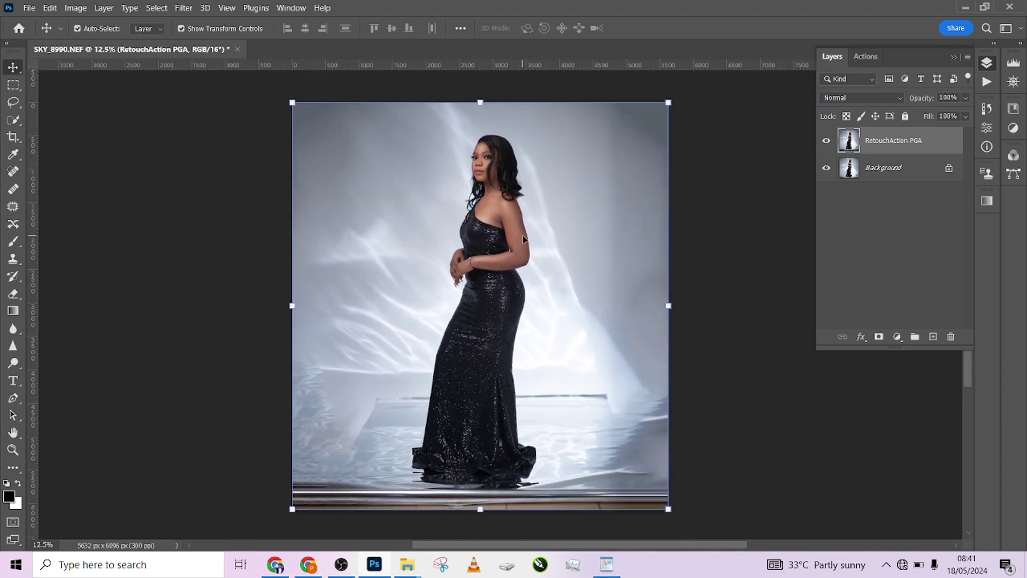
Step: Detach the actions list beside the layers and run the AUTOMATIC DODGE AND ... action from the Retouch Action Pga set
{"action": "left_click", "coordinate": [987, 81]}
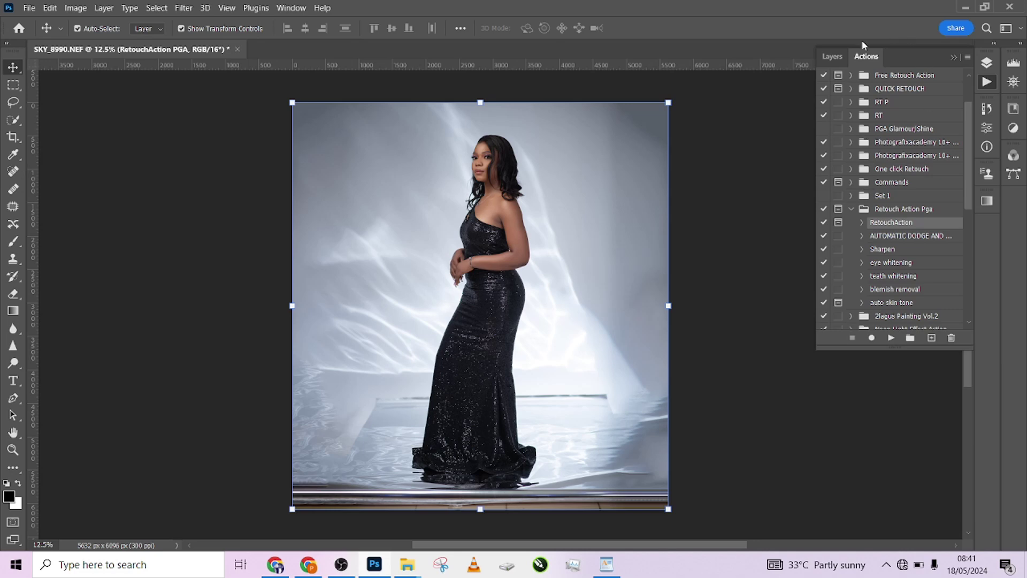
{"action": "left_click_drag", "start_coordinate": [863, 57], "coordinate": [770, 80]}
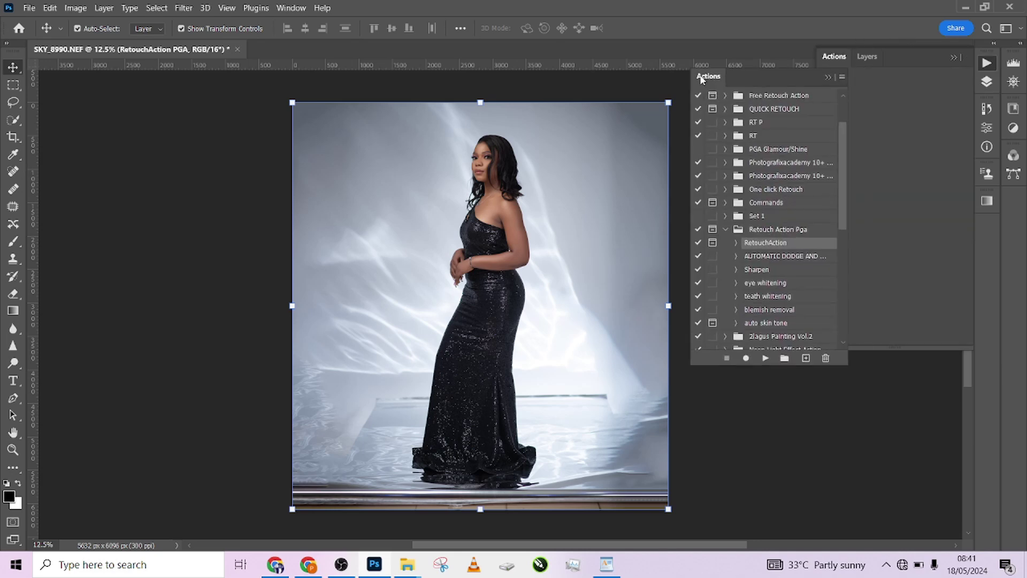
{"action": "left_click", "coordinate": [778, 257]}
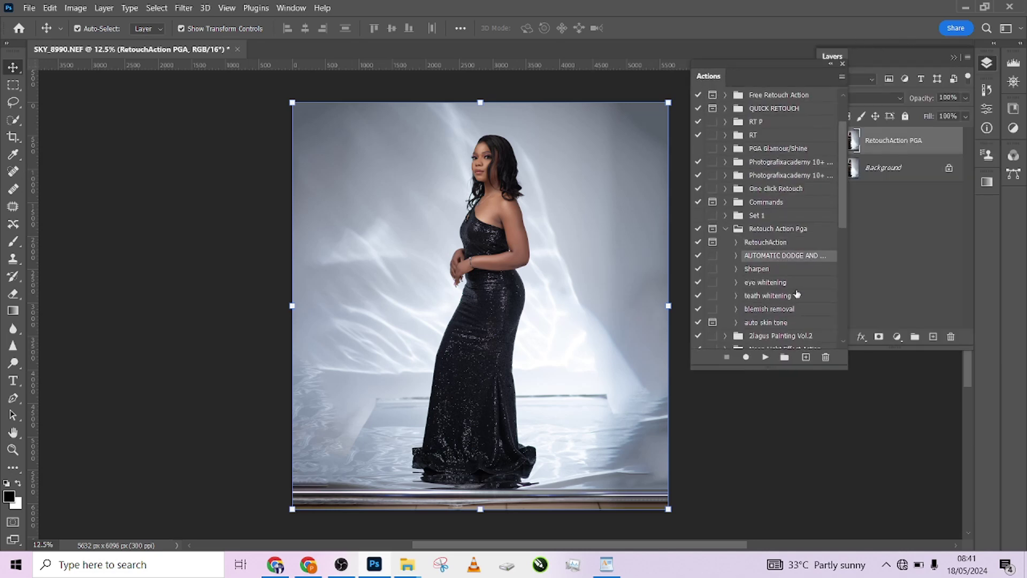
{"action": "left_click", "coordinate": [765, 357]}
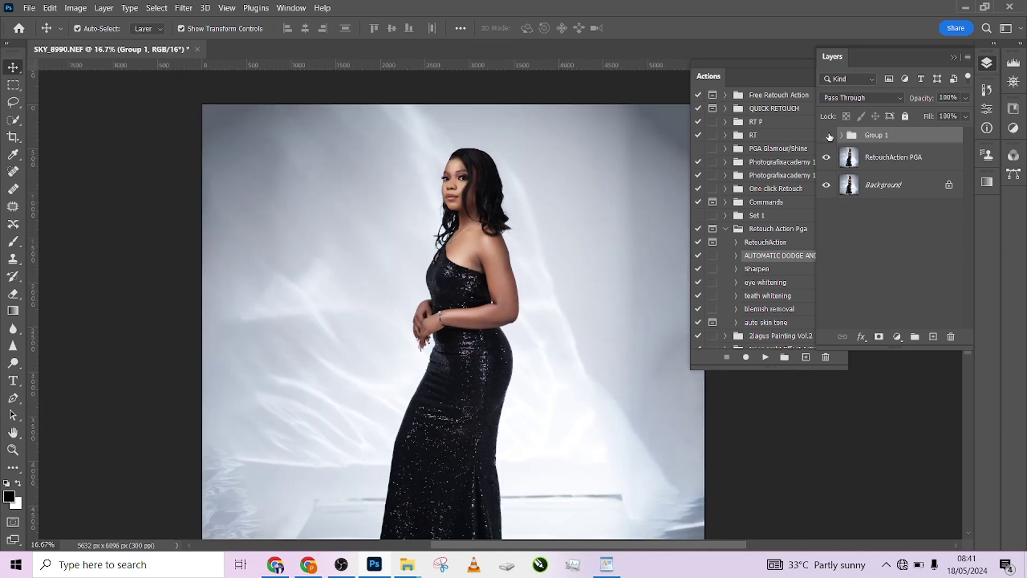
Step: Check the effect of Group 1 by switching its visibility and reduce the group's opacity to 61%
{"action": "left_click", "coordinate": [827, 135]}
{"action": "left_click", "coordinate": [966, 97]}
{"action": "left_click_drag", "start_coordinate": [966, 113], "coordinate": [939, 114]}
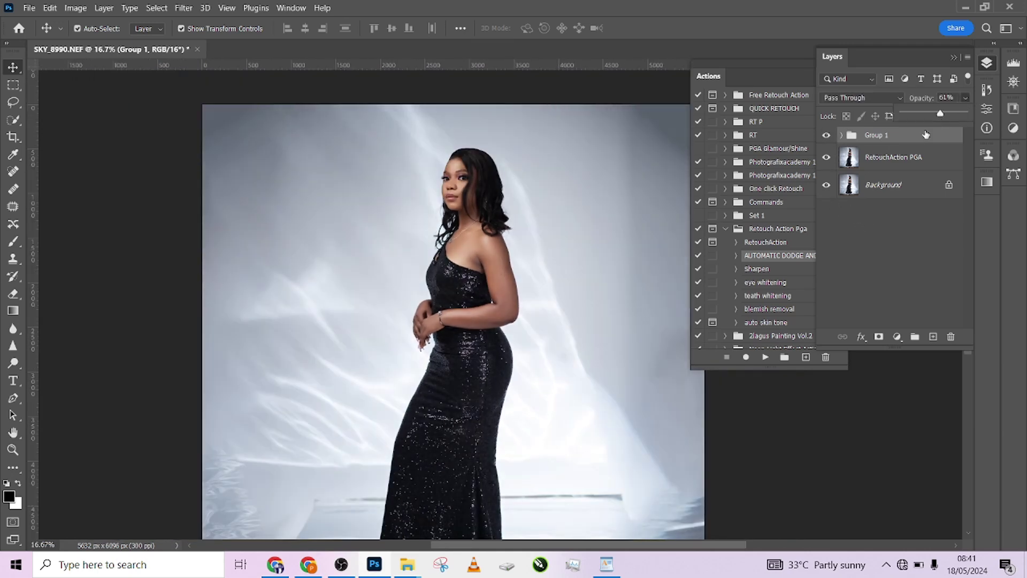
Step: Add a layer mask to Group 1 and invert it to black to hide the group's effect
{"action": "left_click", "coordinate": [879, 337]}
{"action": "left_click", "coordinate": [879, 337]}
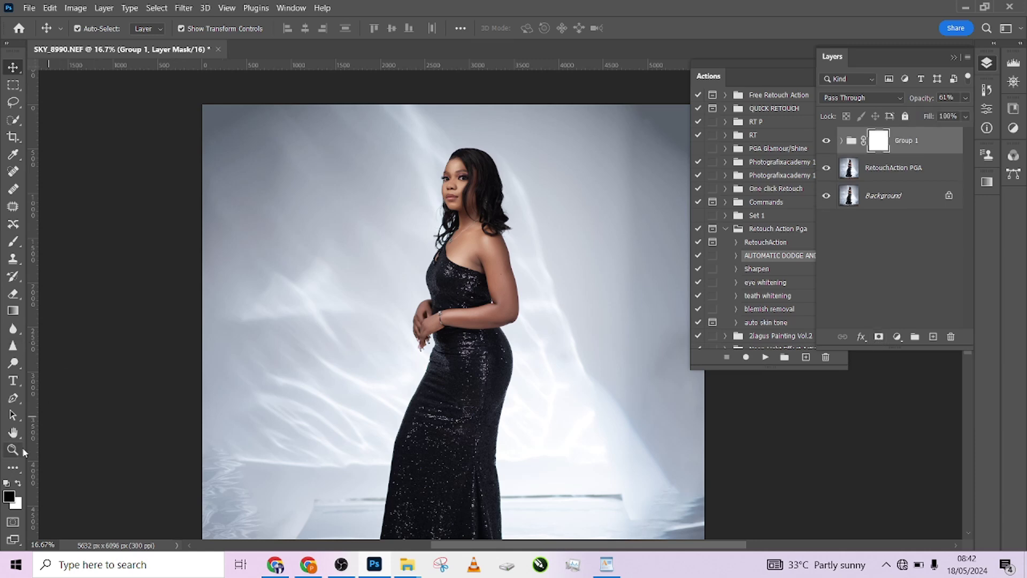
{"action": "key", "text": "b"}
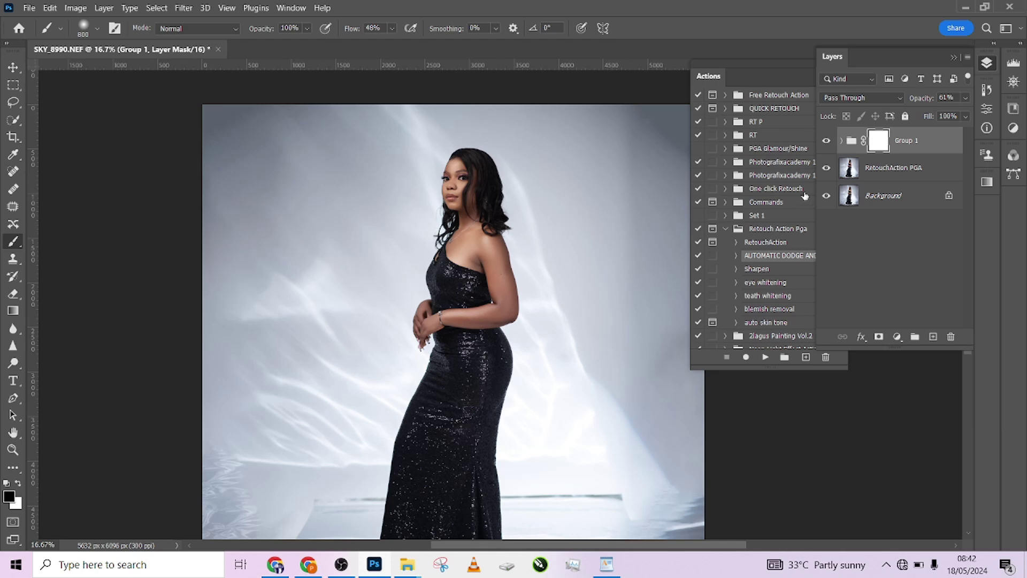
{"action": "key", "text": "ctrl+i"}
Step: Paint white on the Group 1 mask over the model's face, upper body, arms and dress with a smaller brush at 86% flow
{"action": "key", "text": "bracketleft"}
{"action": "key", "text": "bracketleft"}
{"action": "key", "text": "bracketleft"}
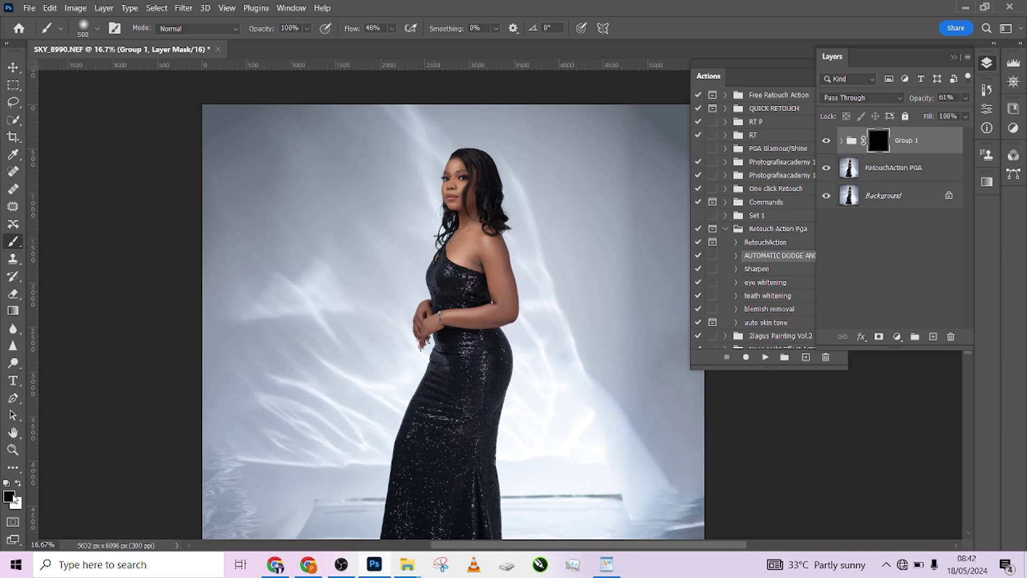
{"action": "key", "text": "x"}
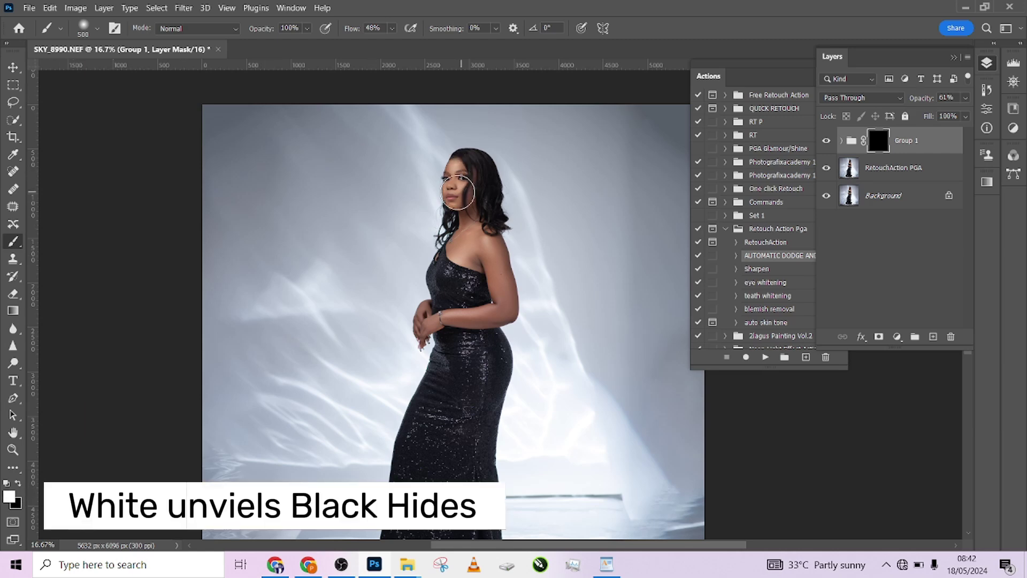
{"action": "left_click", "coordinate": [392, 30]}
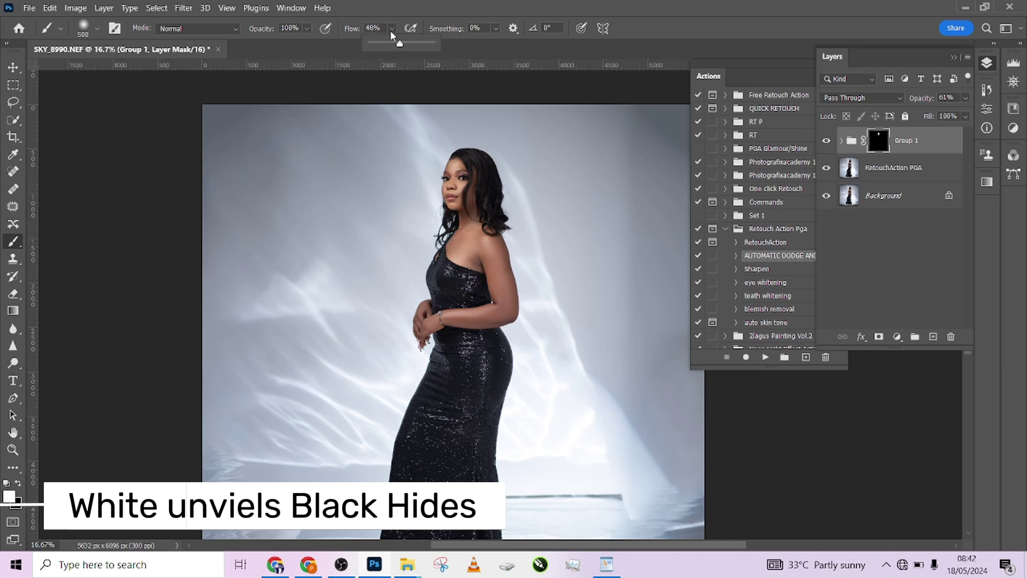
{"action": "left_click_drag", "start_coordinate": [399, 45], "coordinate": [422, 43]}
{"action": "left_click_drag", "start_coordinate": [463, 182], "coordinate": [464, 216]}
{"action": "mouse_move", "coordinate": [463, 255]}
{"action": "left_mouse_down"}
{"action": "mouse_move", "coordinate": [473, 249]}
{"action": "mouse_move", "coordinate": [495, 270]}
{"action": "mouse_move", "coordinate": [500, 305]}
{"action": "mouse_move", "coordinate": [444, 327]}
{"action": "mouse_move", "coordinate": [435, 313]}
{"action": "left_mouse_up"}
{"action": "mouse_move", "coordinate": [461, 194]}
{"action": "left_mouse_down"}
{"action": "mouse_move", "coordinate": [515, 308]}
{"action": "mouse_move", "coordinate": [460, 326]}
{"action": "mouse_move", "coordinate": [494, 384]}
{"action": "mouse_move", "coordinate": [478, 346]}
{"action": "mouse_move", "coordinate": [503, 352]}
{"action": "mouse_move", "coordinate": [469, 301]}
{"action": "mouse_move", "coordinate": [472, 233]}
{"action": "left_mouse_up"}
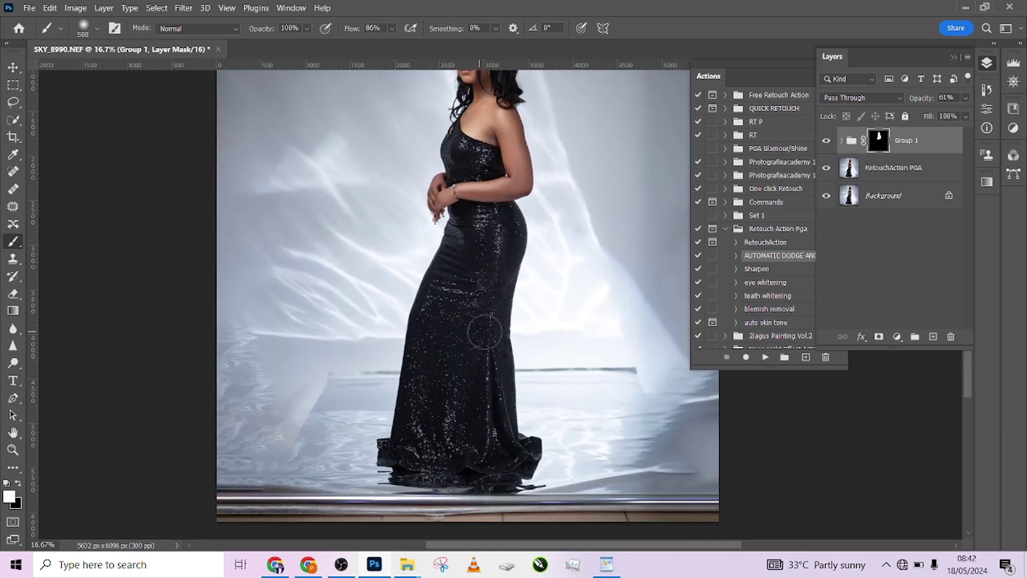
{"action": "mouse_move", "coordinate": [492, 151]}
{"action": "left_mouse_down"}
{"action": "mouse_move", "coordinate": [506, 259]}
{"action": "mouse_move", "coordinate": [490, 182]}
{"action": "mouse_move", "coordinate": [469, 191]}
{"action": "mouse_move", "coordinate": [499, 170]}
{"action": "left_mouse_up"}
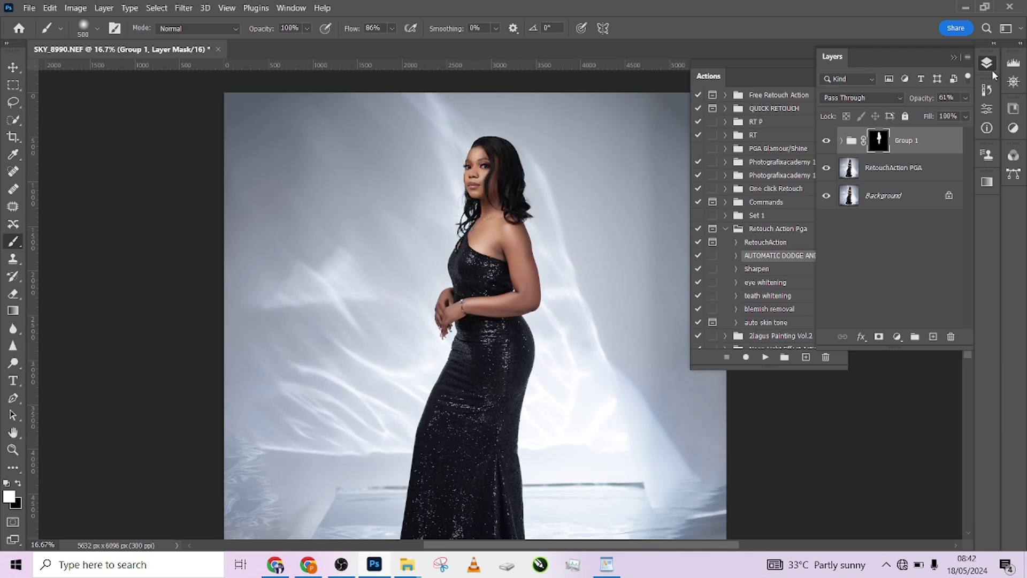
Step: Compare the image with Group 1 hidden and shown, and raise the group's opacity to 86%
{"action": "left_click", "coordinate": [827, 141]}
{"action": "left_click", "coordinate": [827, 141]}
{"action": "key", "text": "ctrl+minus"}
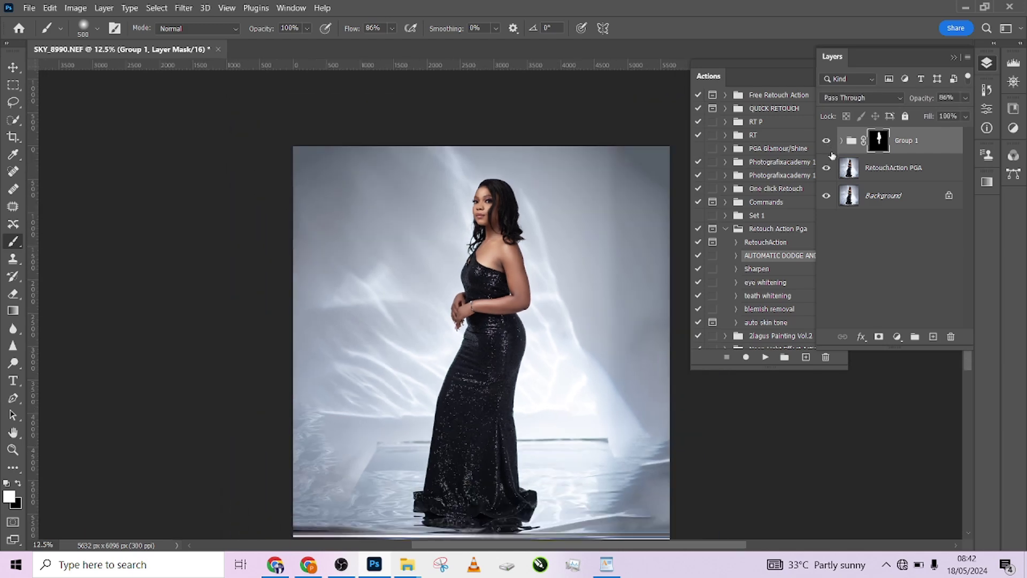
{"action": "key", "text": "ctrl+plus"}
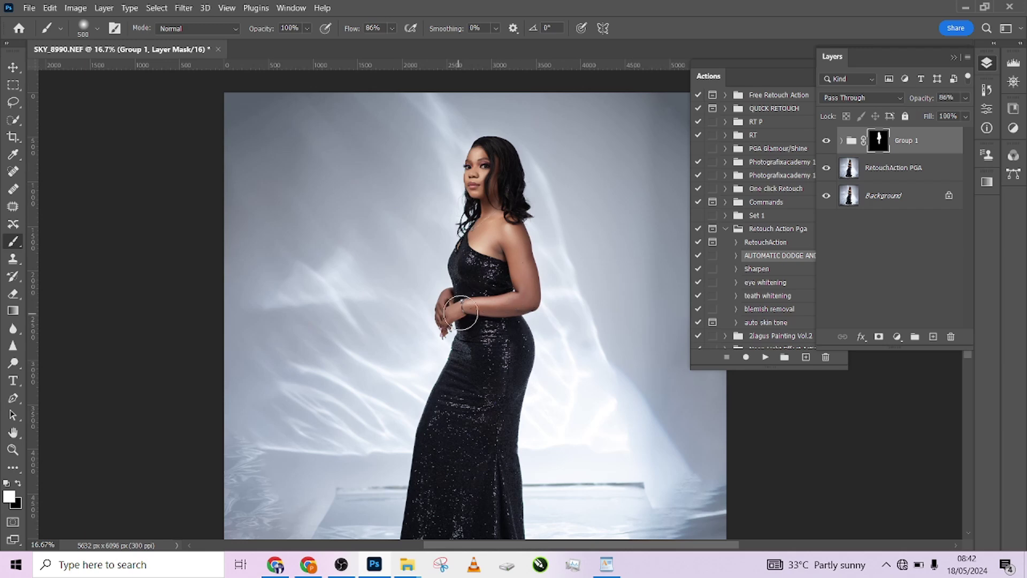
{"action": "key", "text": "ctrl+minus"}
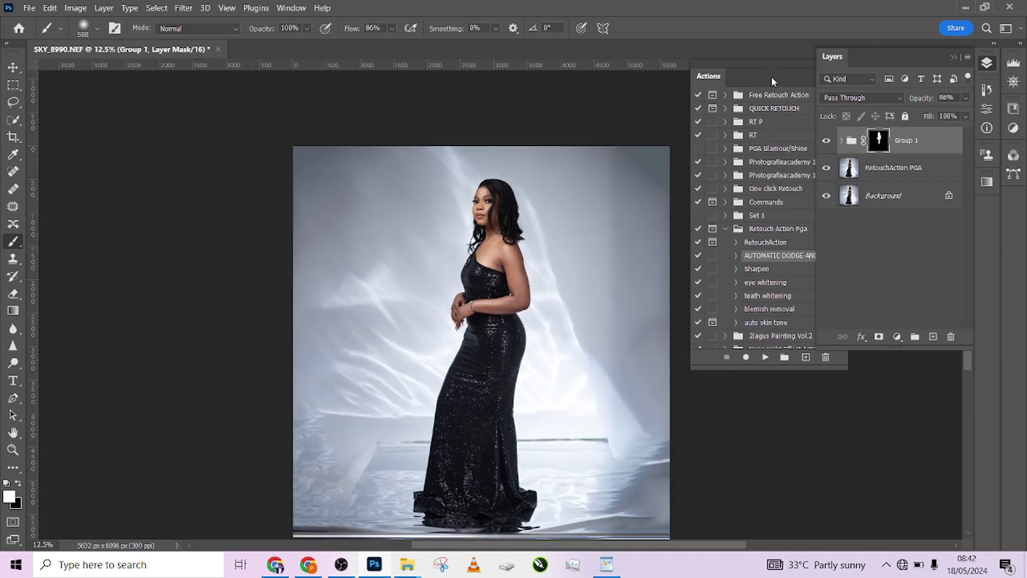
Step: Compare the retouched portrait with the original Background layer alone, both full-length and closer on the upper body
{"action": "left_click", "coordinate": [827, 195], "text": "alt"}
{"action": "left_click", "coordinate": [827, 196], "text": "alt"}
{"action": "key", "text": "ctrl+plus"}
{"action": "left_click_drag", "start_coordinate": [549, 219], "coordinate": [555, 267]}
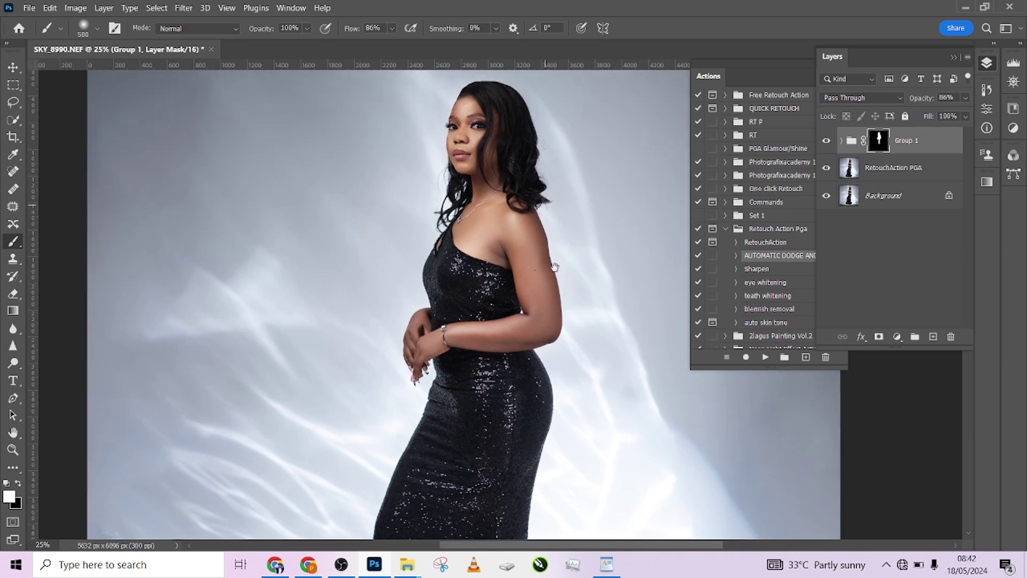
{"action": "scroll", "coordinate": [555, 266], "scroll_direction": "up", "scroll_amount": 3}
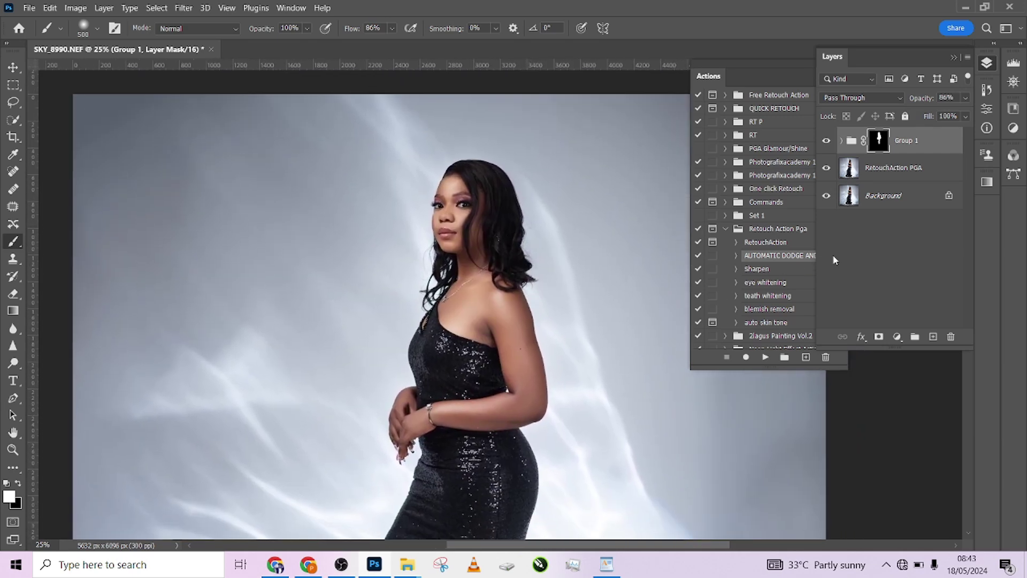
{"action": "left_click", "coordinate": [826, 198], "text": "alt"}
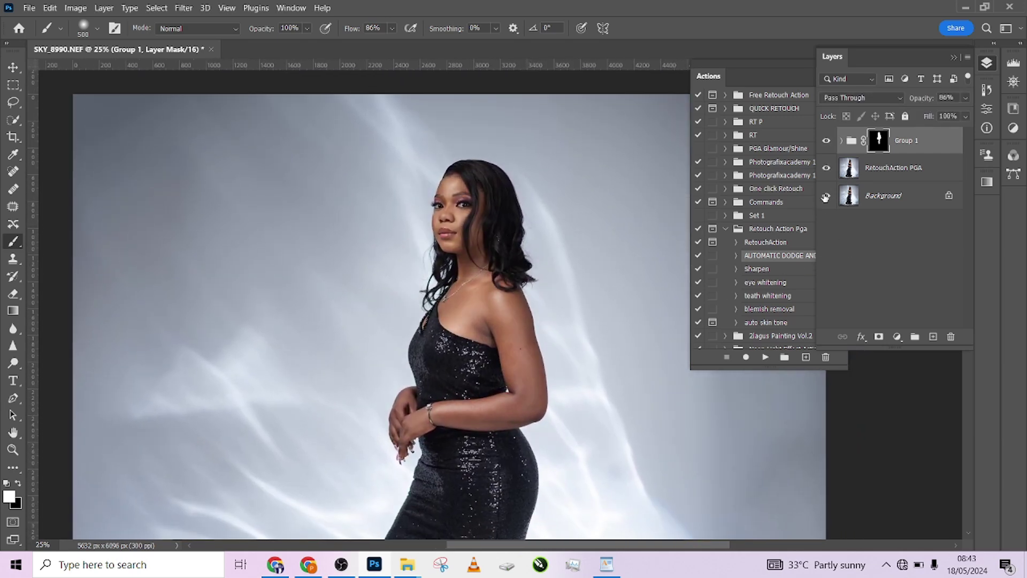
{"action": "left_click", "coordinate": [826, 197], "text": "alt"}
Step: Compare the model's skin with Group 1 hidden and shown, and review the whole figure
{"action": "left_click", "coordinate": [823, 142]}
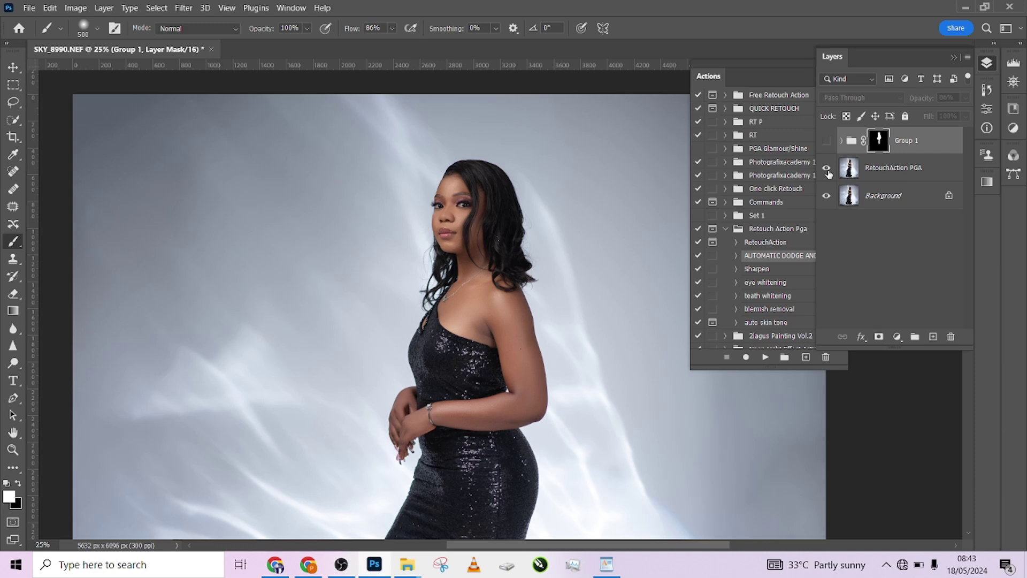
{"action": "left_click", "coordinate": [898, 168]}
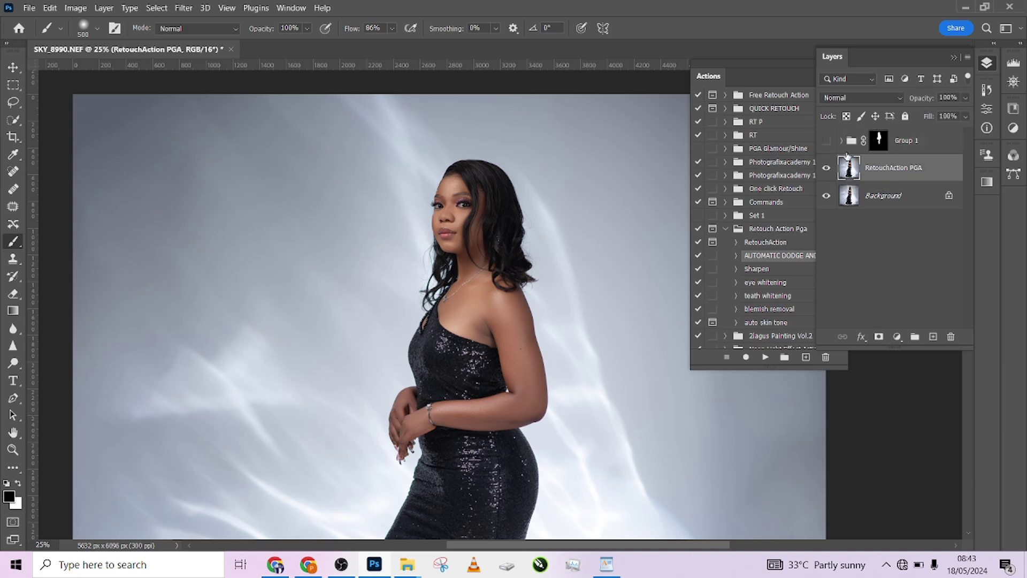
{"action": "left_click", "coordinate": [827, 143]}
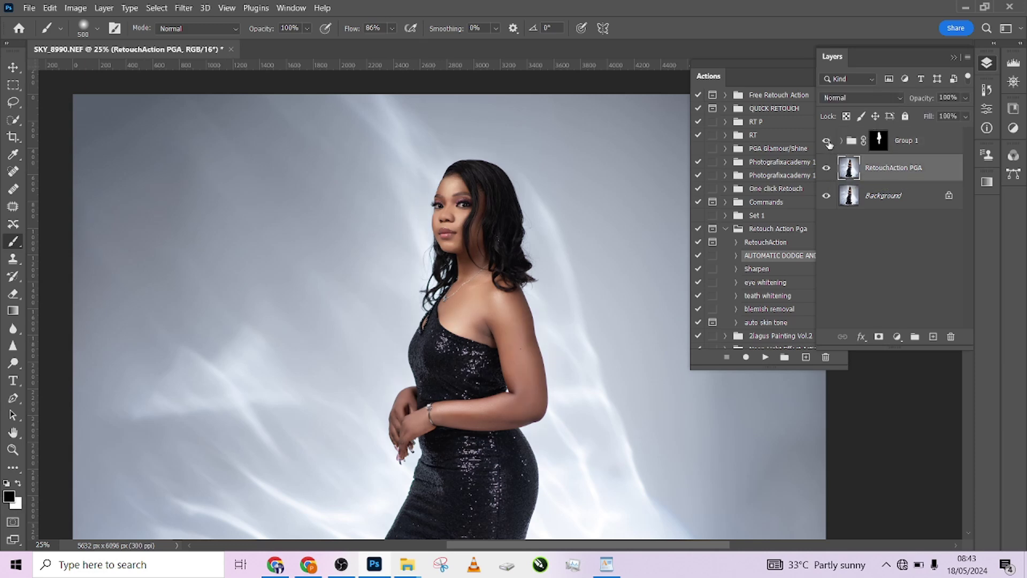
{"action": "left_click", "coordinate": [827, 142]}
{"action": "left_click", "coordinate": [827, 143]}
{"action": "key", "text": "ctrl+minus"}
{"action": "key", "text": "ctrl+minus"}
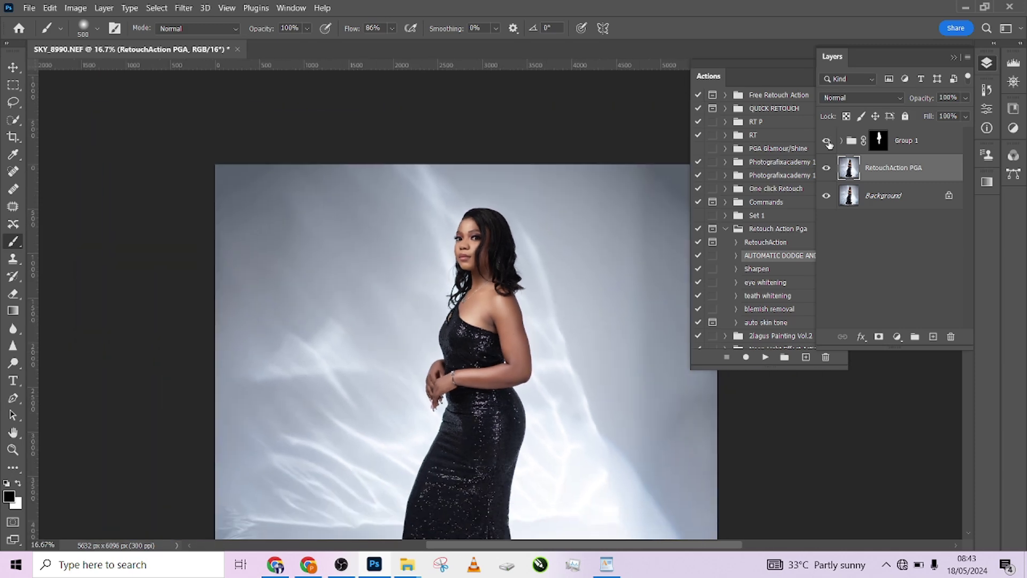
{"action": "left_click_drag", "start_coordinate": [503, 283], "coordinate": [493, 251]}
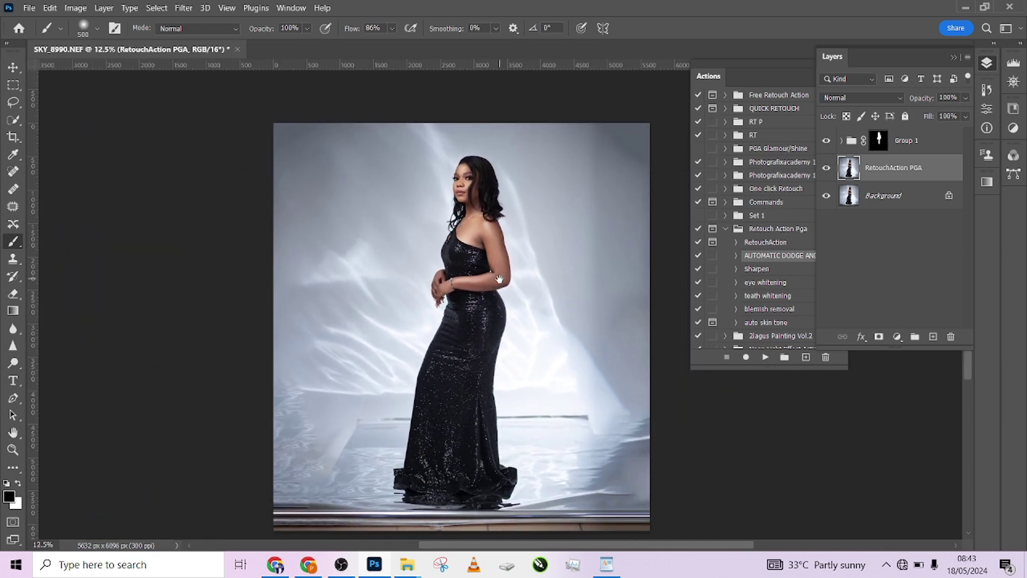
Step: Select Group 1 and run the Sharpen action from the Retouch Action Pga set above it
{"action": "key", "text": "v"}
{"action": "key", "text": "alt+bracketright"}
{"action": "left_click", "coordinate": [777, 270]}
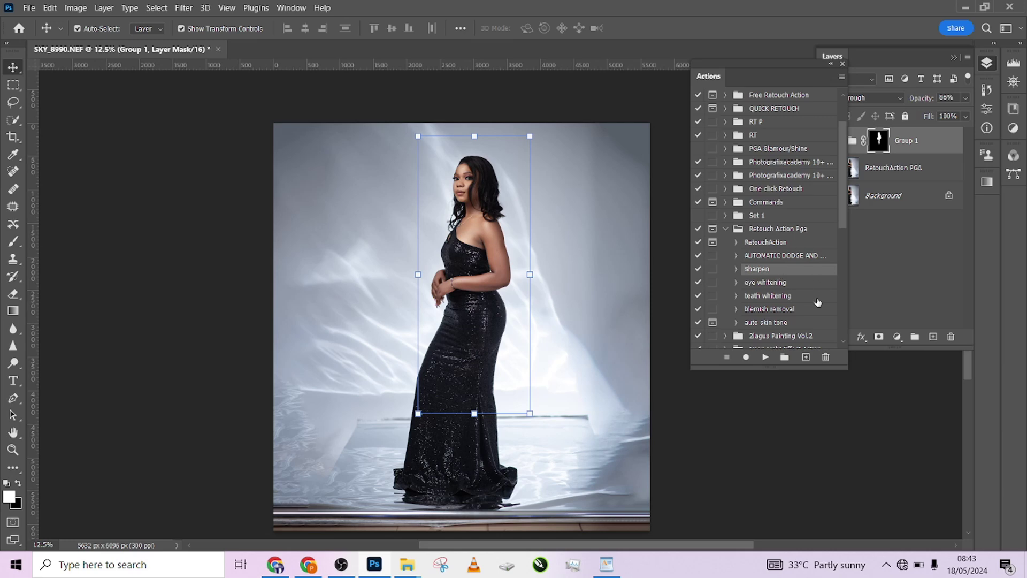
{"action": "left_click", "coordinate": [765, 357]}
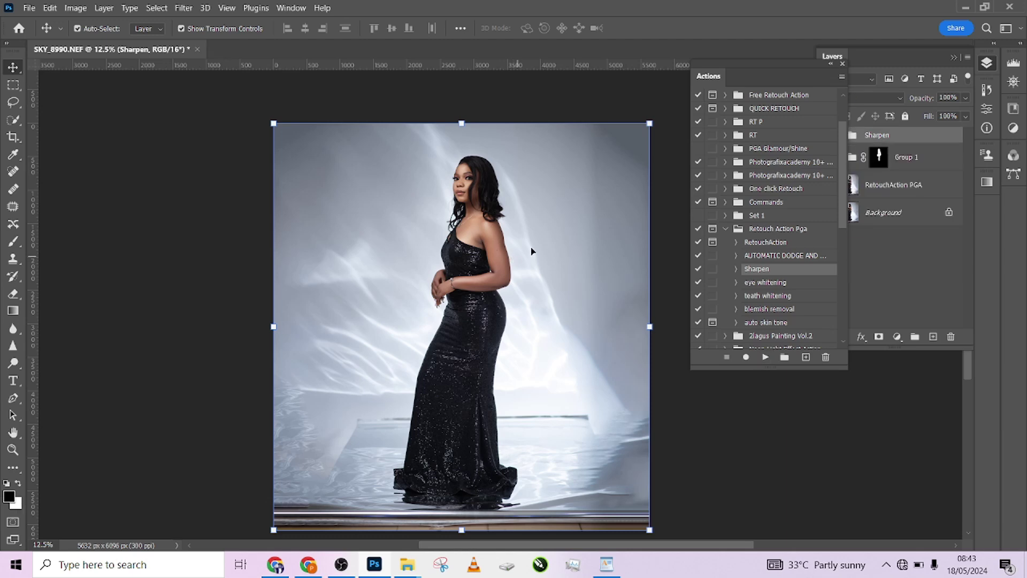
Step: Check the sharpening with the Sharpen group hidden and shown, and reduce the group's opacity to 43%
{"action": "key", "text": "ctrl+plus"}
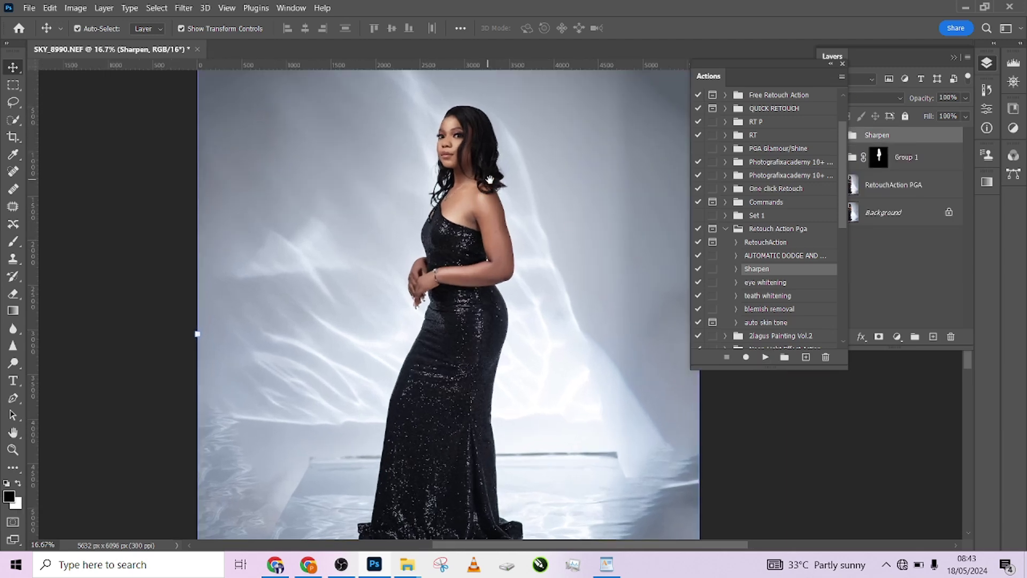
{"action": "left_click_drag", "start_coordinate": [490, 180], "coordinate": [502, 290]}
{"action": "left_click_drag", "start_coordinate": [794, 78], "coordinate": [735, 75]}
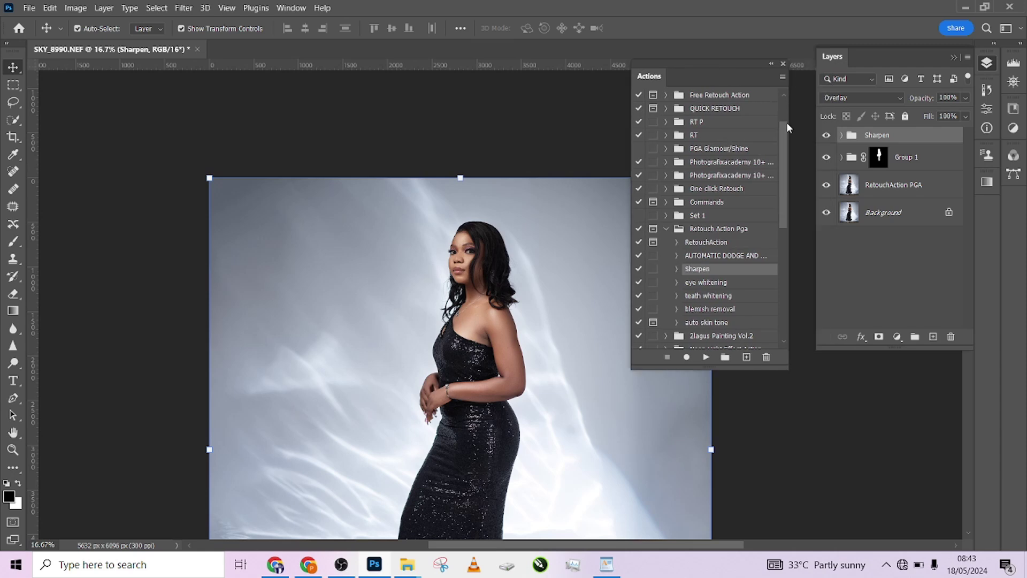
{"action": "left_click", "coordinate": [826, 136]}
{"action": "left_click", "coordinate": [826, 136]}
{"action": "left_click", "coordinate": [964, 100]}
{"action": "left_click_drag", "start_coordinate": [948, 116], "coordinate": [929, 117]}
{"action": "key", "text": "ctrl+minus"}
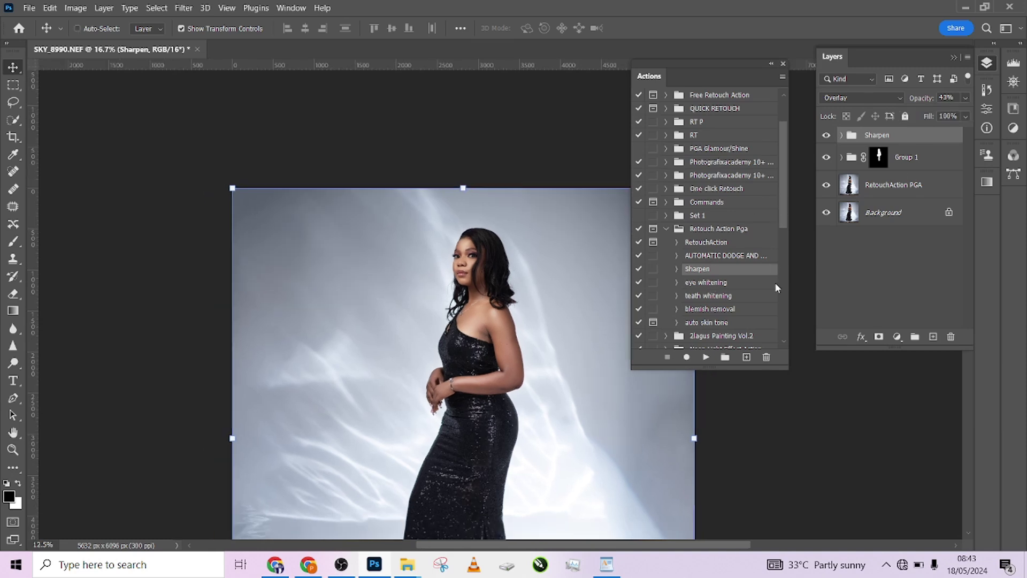
{"action": "key", "text": "ctrl+minus"}
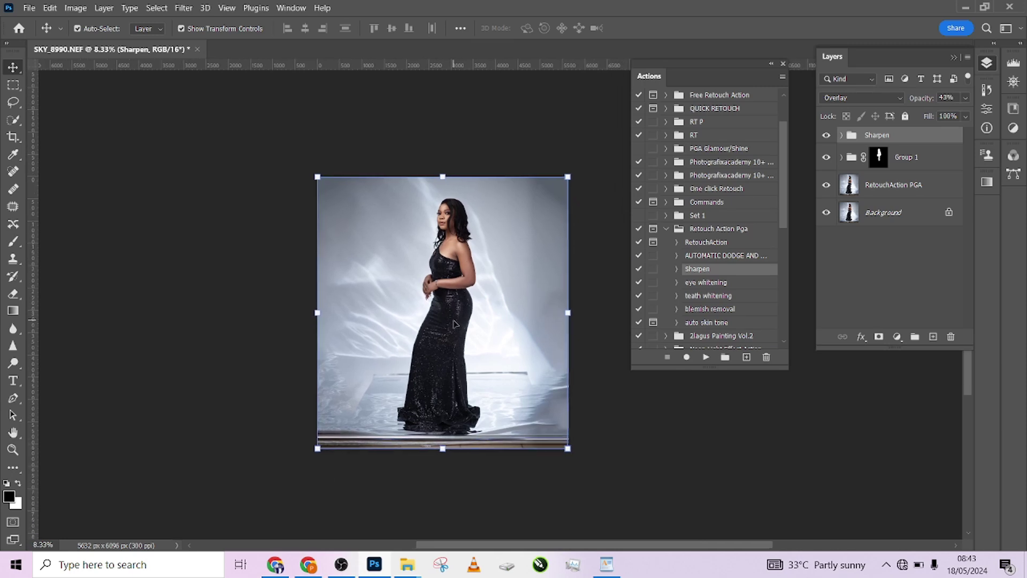
{"action": "key", "text": "ctrl+plus"}
{"action": "key", "text": "ctrl+minus"}
Step: Flatten the image into a single layer and unlock the flattened Background layer
{"action": "left_click", "coordinate": [949, 212]}
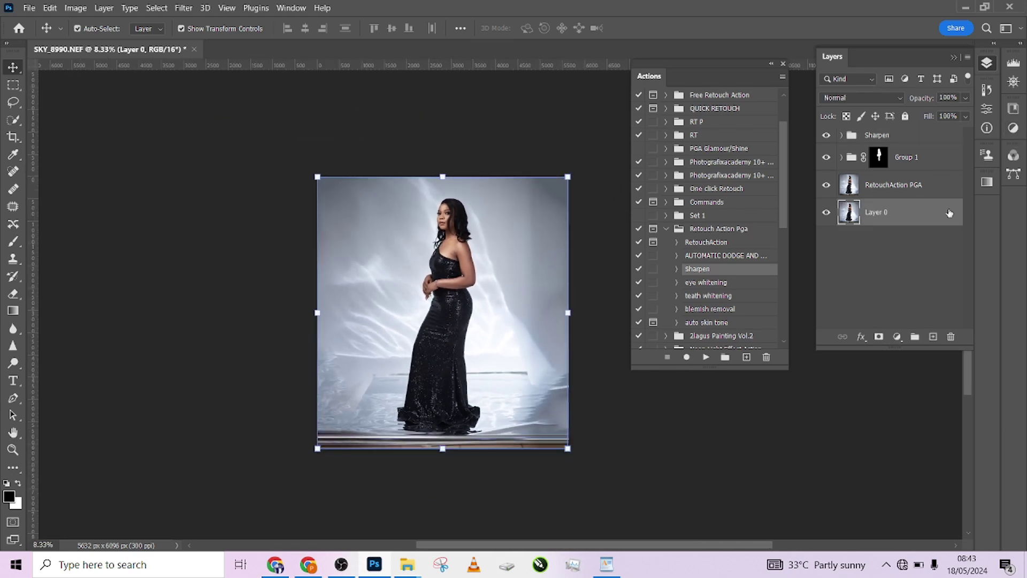
{"action": "right_click", "coordinate": [915, 224]}
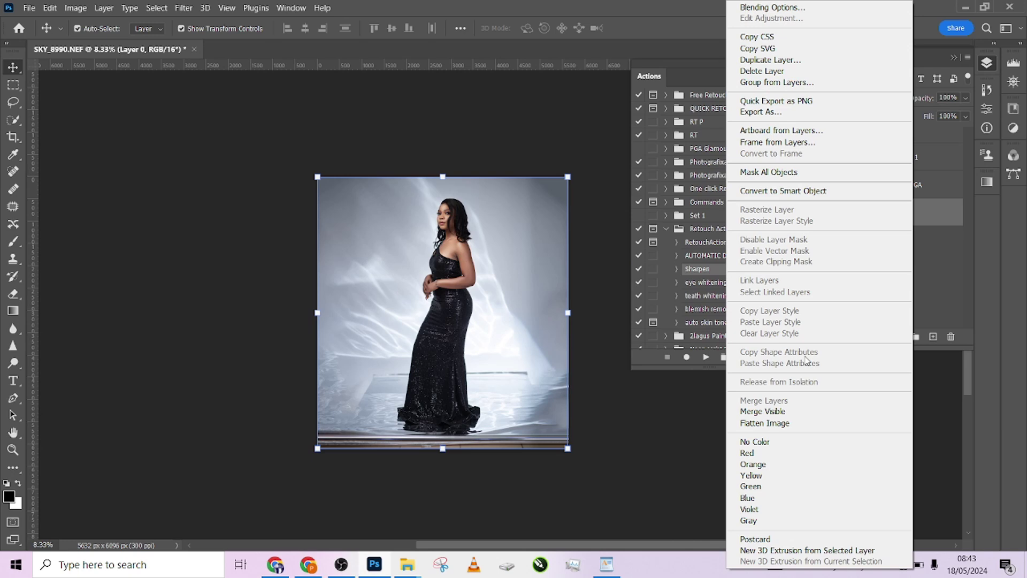
{"action": "left_click", "coordinate": [788, 427]}
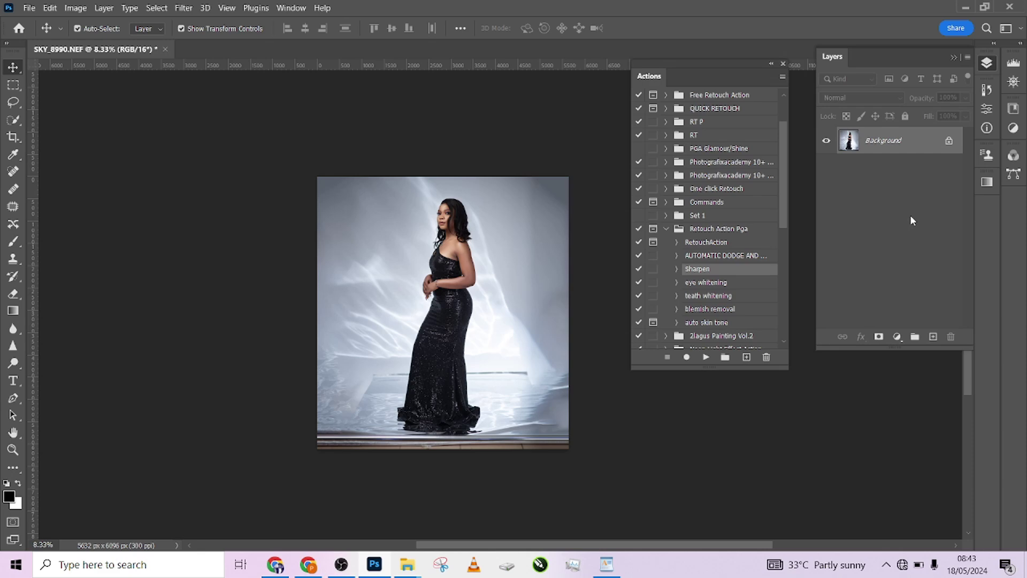
{"action": "left_click", "coordinate": [949, 142]}
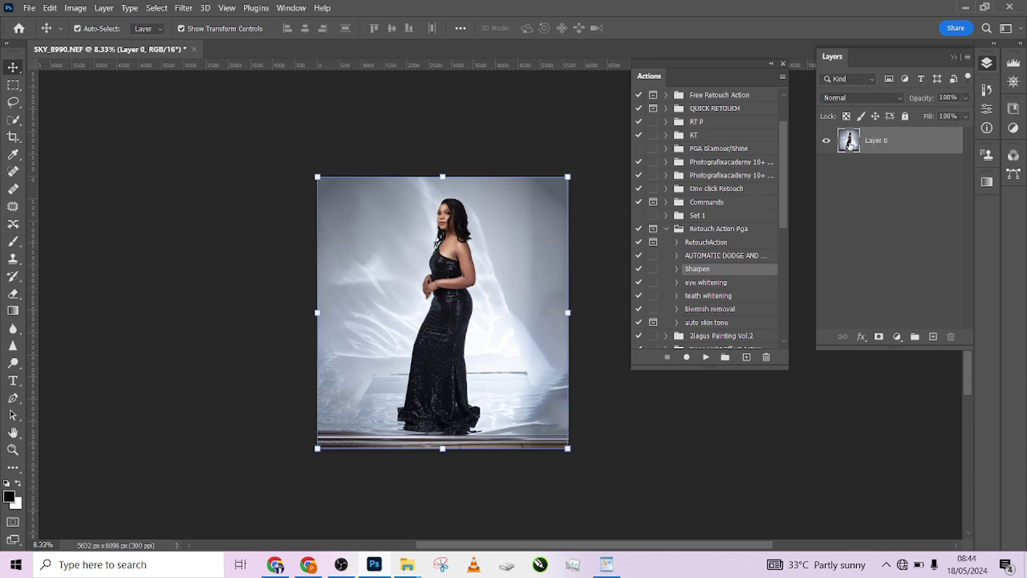
Step: Select the model on the flattened layer with the Quick Selection tool's Select Subject command
{"action": "double_click", "coordinate": [826, 143]}
{"action": "key", "text": "Escape"}
{"action": "left_click", "coordinate": [13, 120]}
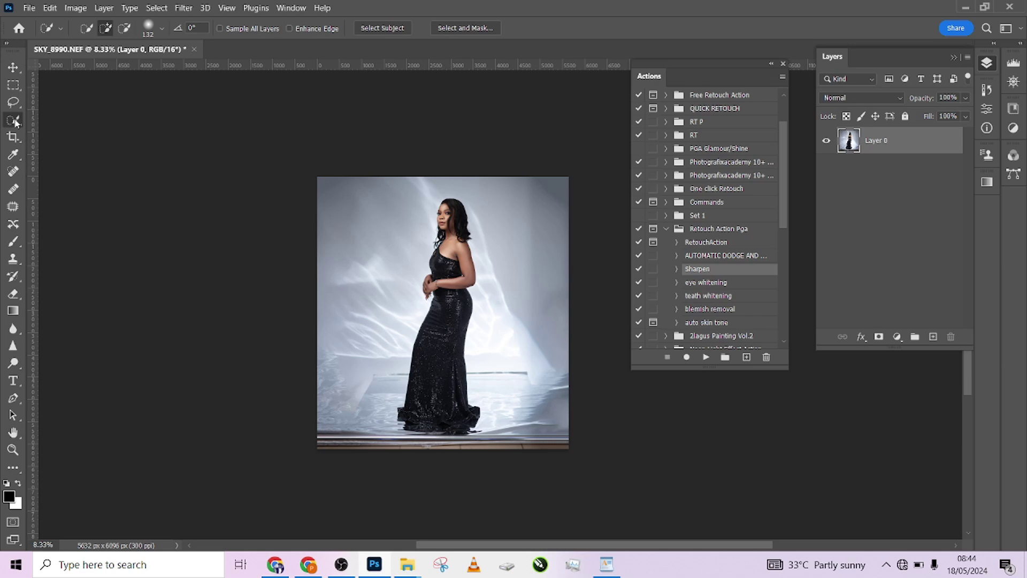
{"action": "left_click", "coordinate": [387, 28]}
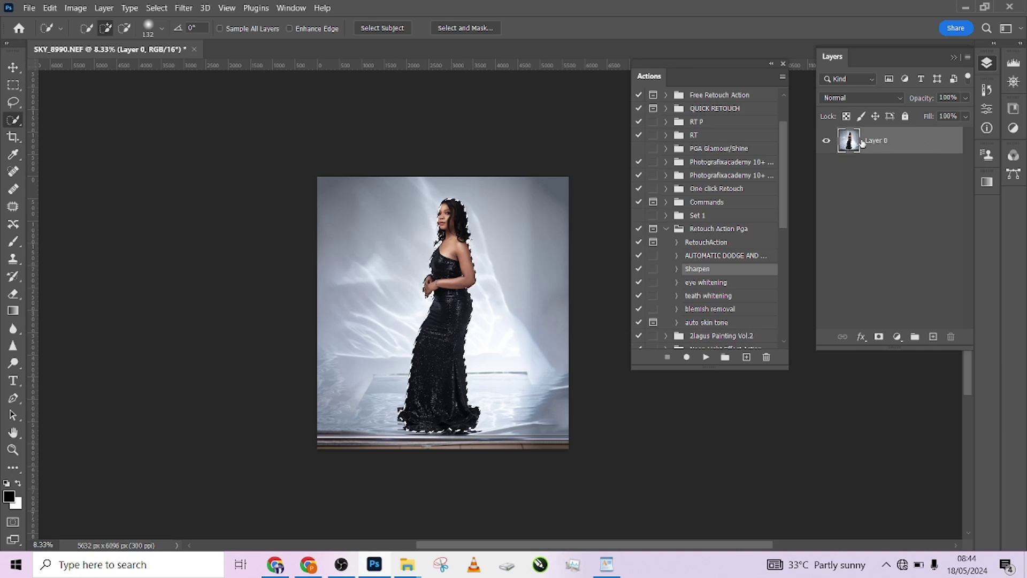
Step: Duplicate Layer 0 and cut the selected model from the copy onto a separate layer
{"action": "left_click_drag", "start_coordinate": [864, 145], "coordinate": [933, 337]}
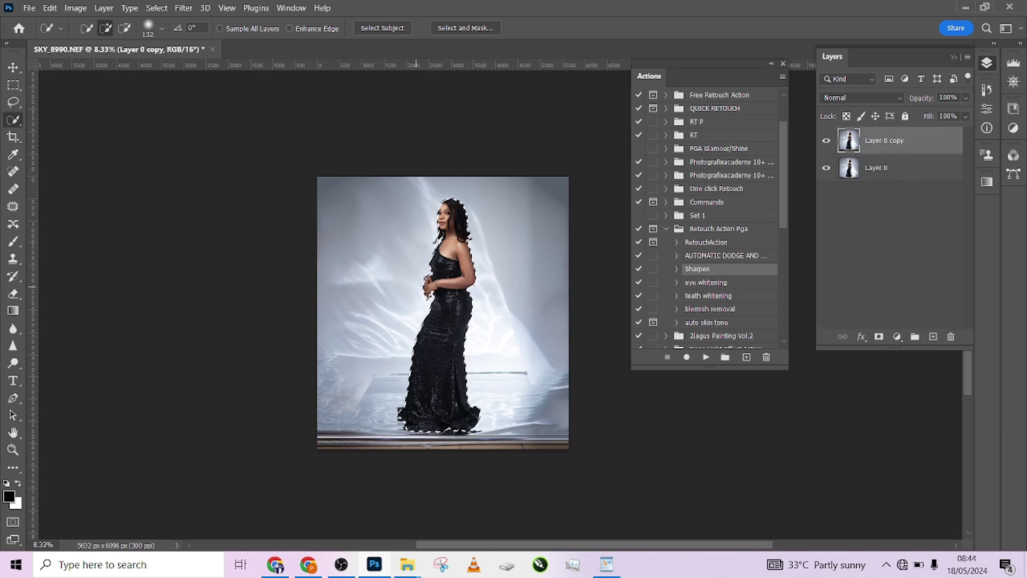
{"action": "right_click", "coordinate": [452, 261]}
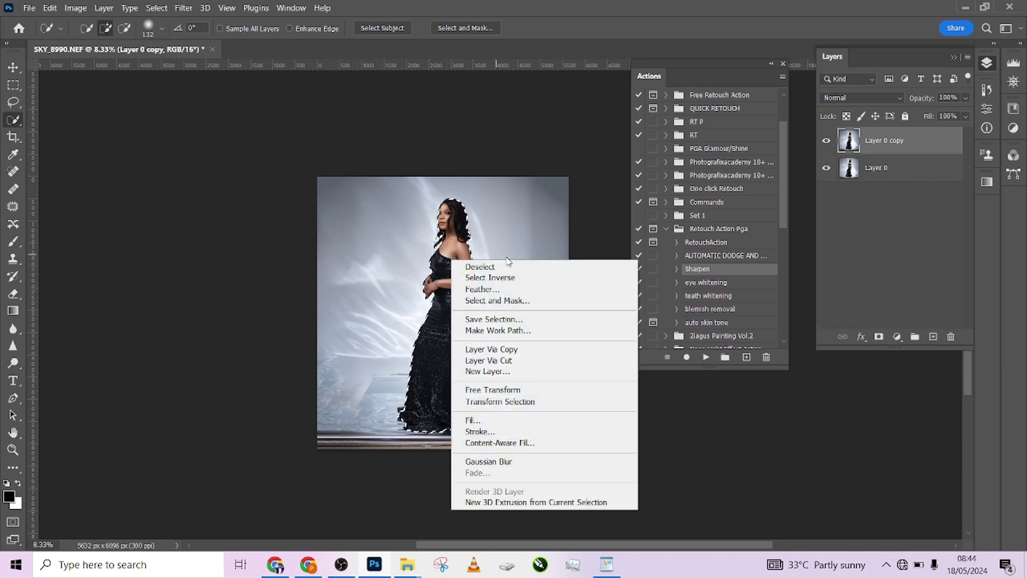
{"action": "left_click", "coordinate": [496, 361]}
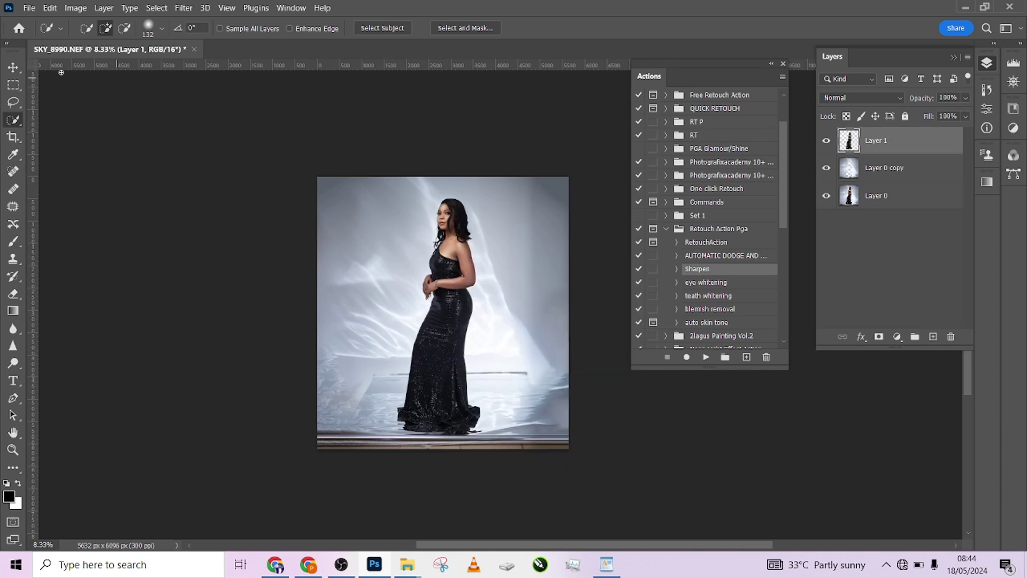
Step: Place the Firefly brown indoor studio image from the VALENTINE FLYER folder into the portrait and move it beneath the model's Layer 1
{"action": "left_click", "coordinate": [14, 66]}
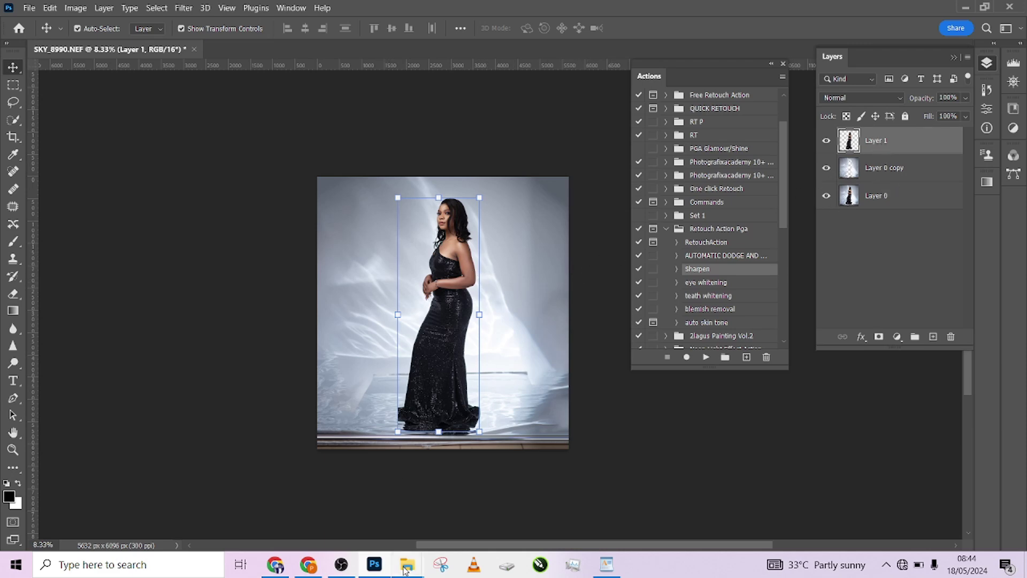
{"action": "mouse_move", "coordinate": [405, 571]}
{"action": "left_click", "coordinate": [369, 500]}
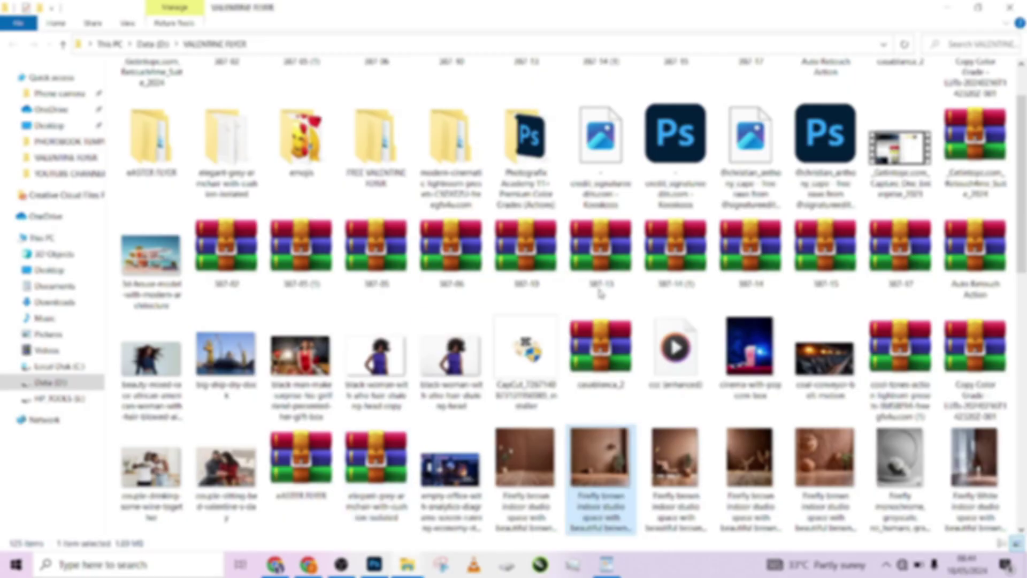
{"action": "scroll", "coordinate": [702, 336], "scroll_direction": "down", "scroll_amount": 3}
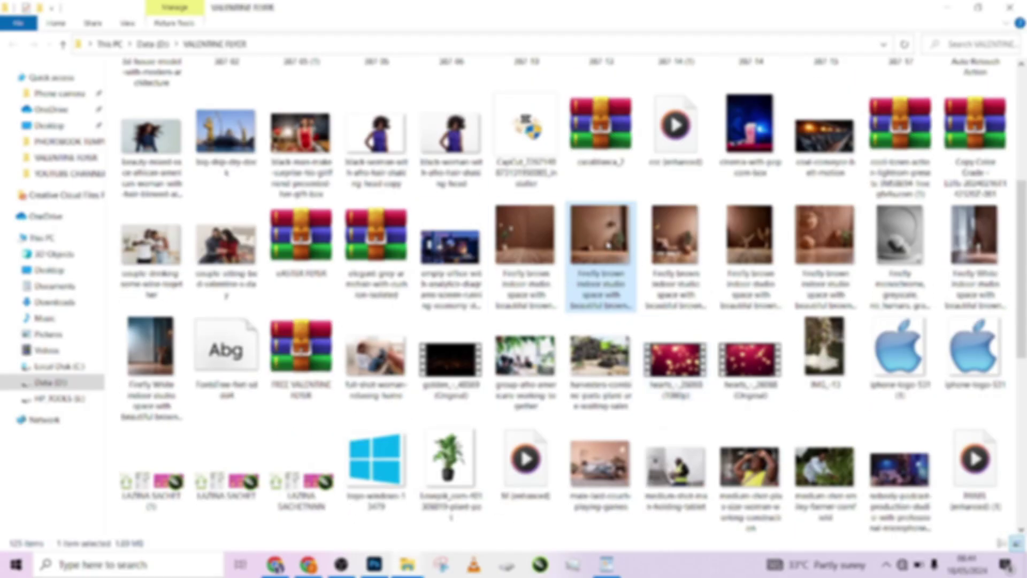
{"action": "left_click_drag", "start_coordinate": [610, 237], "coordinate": [436, 337]}
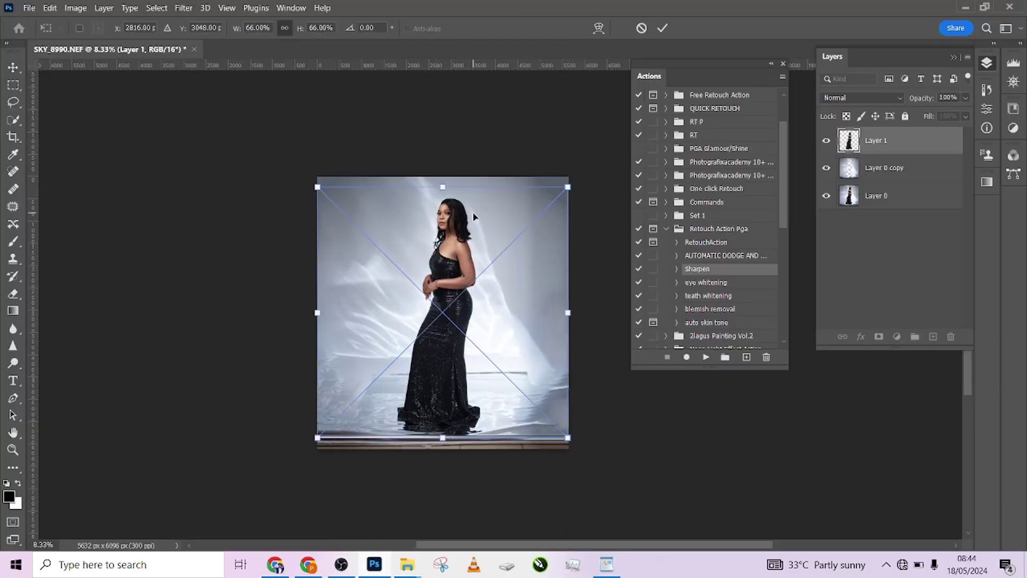
{"action": "left_click", "coordinate": [663, 29]}
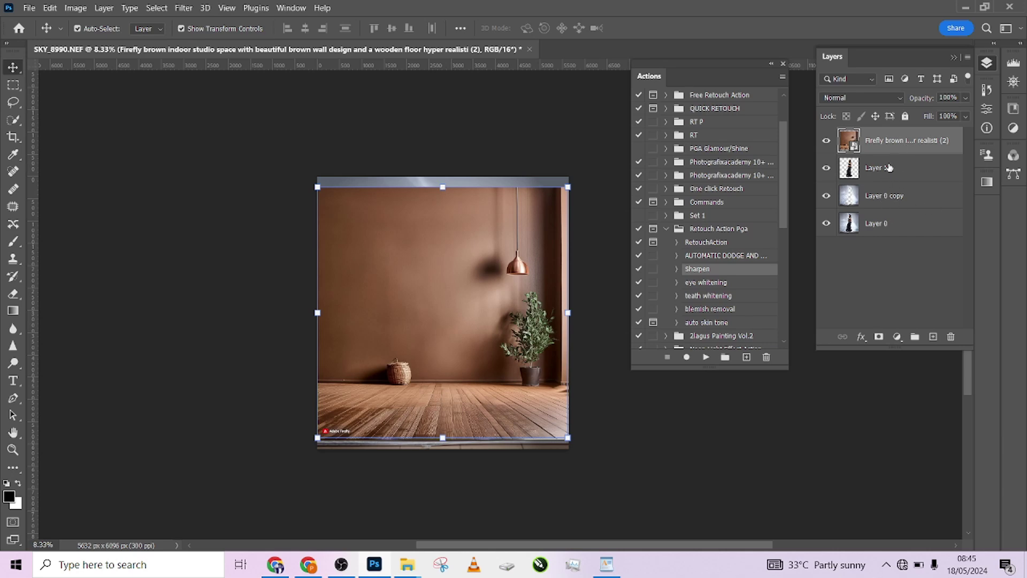
{"action": "left_click_drag", "start_coordinate": [892, 140], "coordinate": [889, 189]}
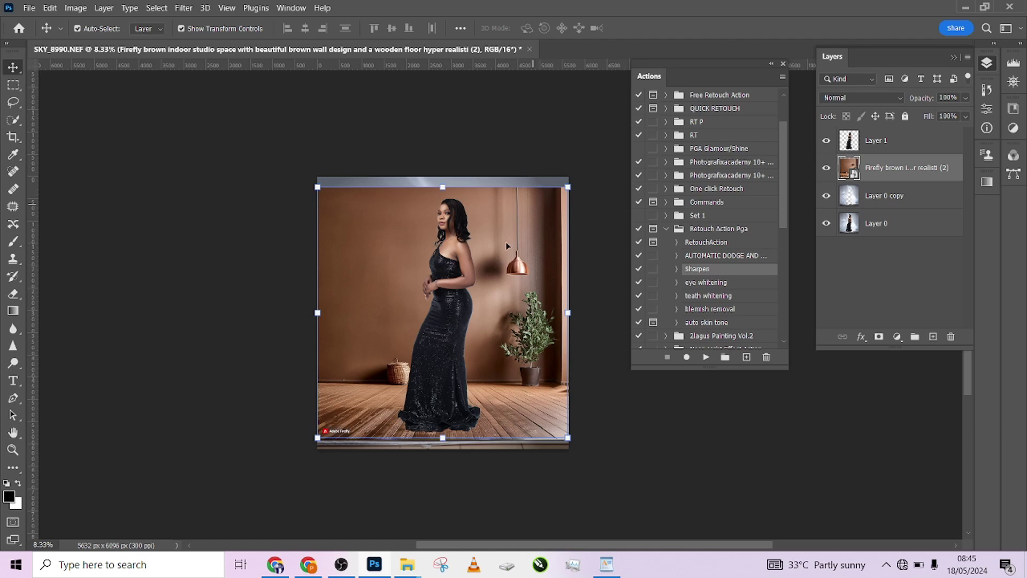
Step: Enlarge and reposition the brown studio backdrop so it covers the canvas with the wooden floor beneath the model's dress
{"action": "left_click_drag", "start_coordinate": [572, 184], "coordinate": [591, 164]}
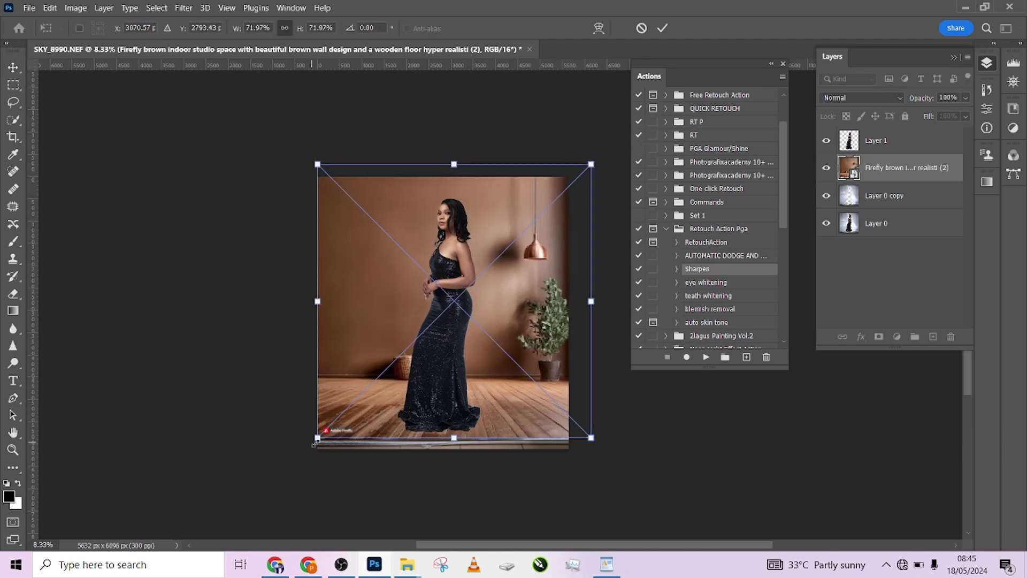
{"action": "left_click_drag", "start_coordinate": [317, 441], "coordinate": [306, 469]}
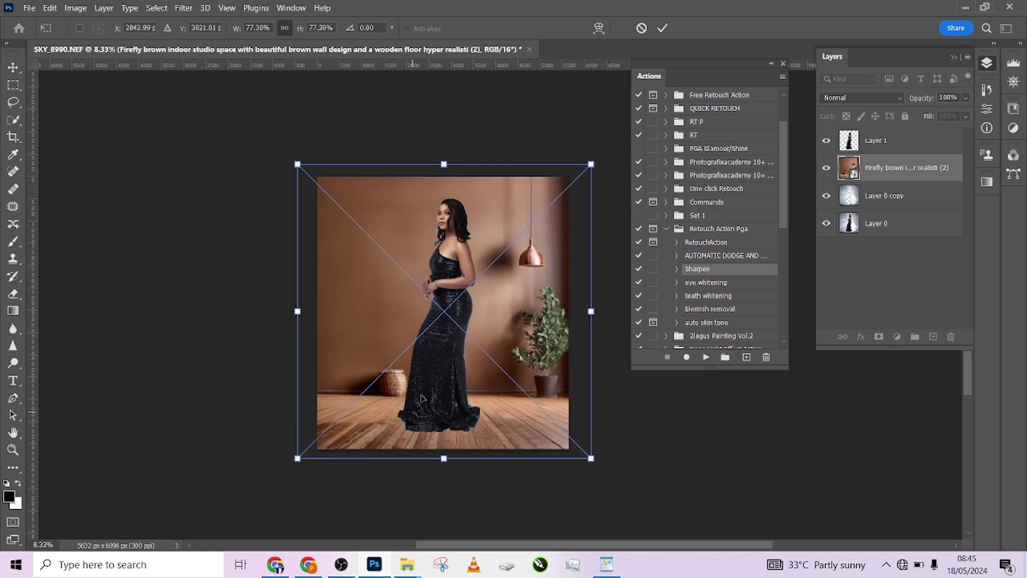
{"action": "left_click_drag", "start_coordinate": [435, 383], "coordinate": [433, 394]}
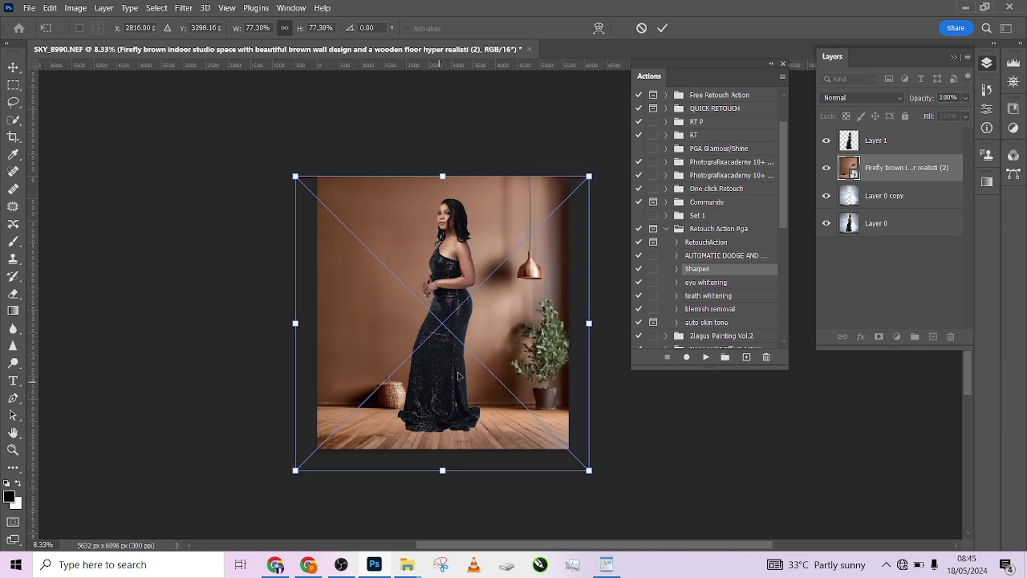
{"action": "left_click_drag", "start_coordinate": [500, 333], "coordinate": [501, 324]}
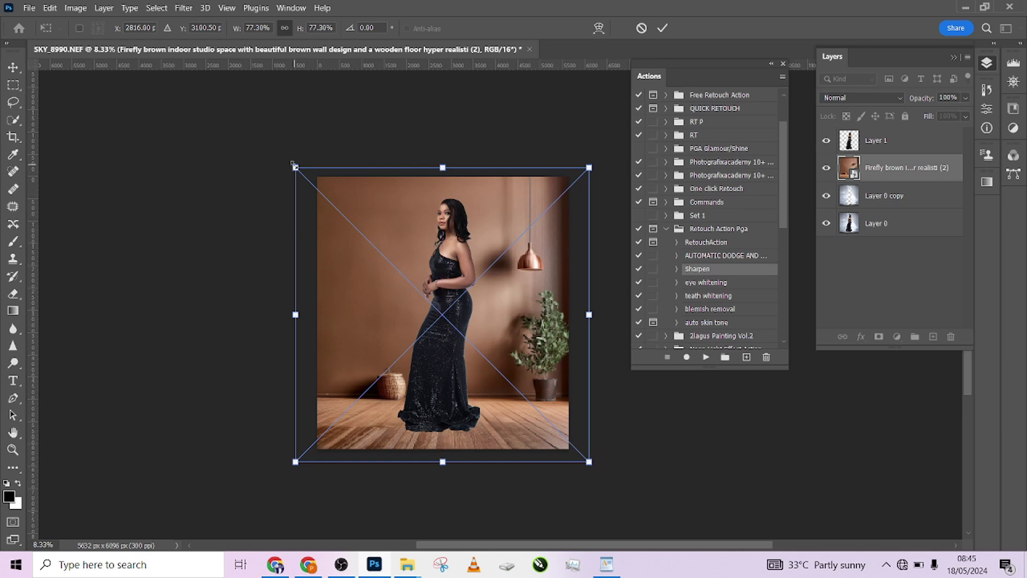
{"action": "mouse_move", "coordinate": [295, 167]}
{"action": "left_mouse_down"}
{"action": "mouse_move", "coordinate": [286, 158]}
{"action": "mouse_move", "coordinate": [295, 165]}
{"action": "left_mouse_up"}
{"action": "mouse_move", "coordinate": [478, 342]}
{"action": "left_mouse_down"}
{"action": "mouse_move", "coordinate": [487, 347]}
{"action": "mouse_move", "coordinate": [464, 334]}
{"action": "mouse_move", "coordinate": [475, 335]}
{"action": "left_mouse_up"}
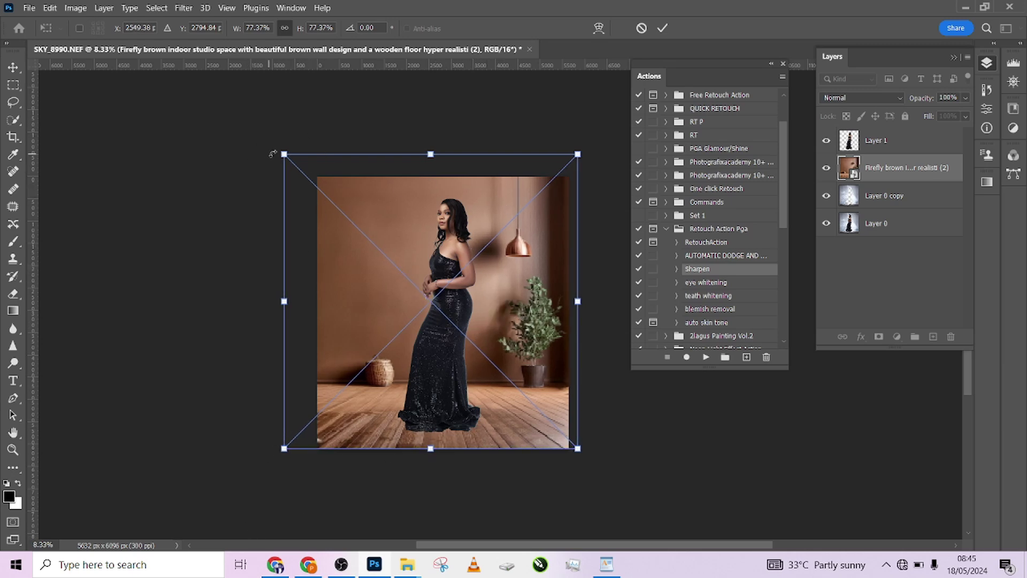
{"action": "key", "text": "Return"}
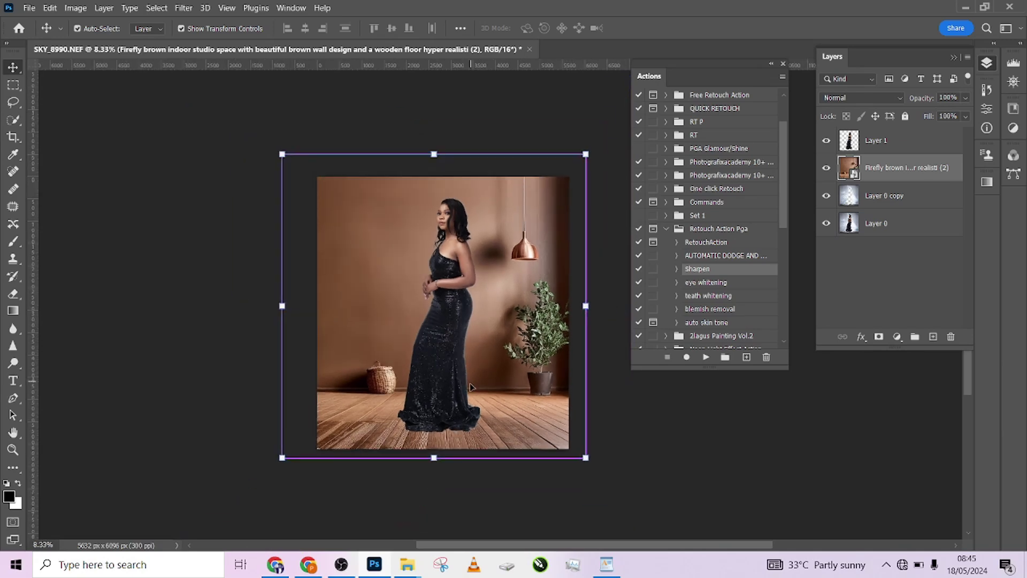
{"action": "scroll", "coordinate": [470, 387], "scroll_direction": "down", "scroll_amount": 3}
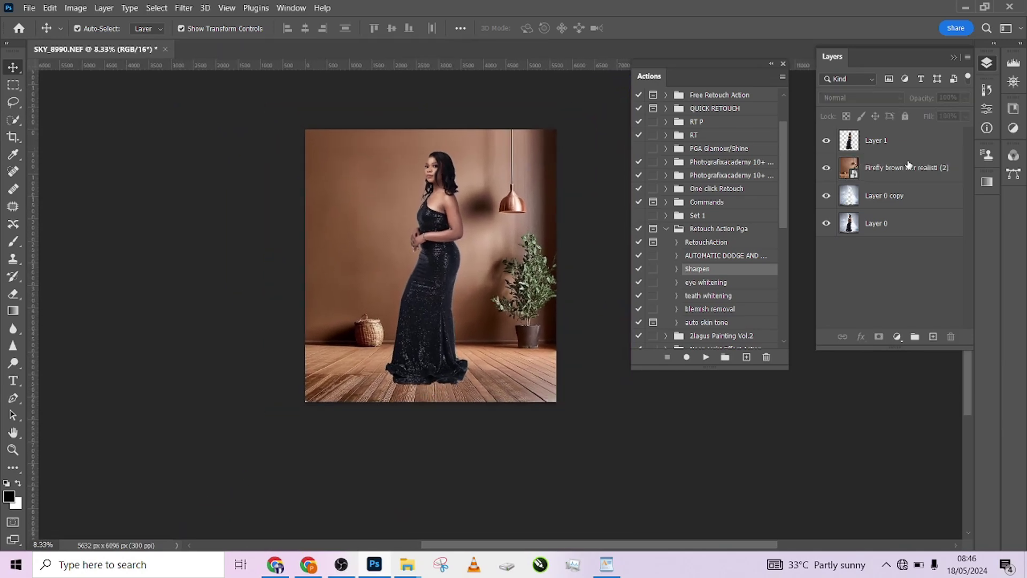
Step: Create an empty layer between the model's Layer 1 and the brown studio backdrop
{"action": "left_click", "coordinate": [897, 150]}
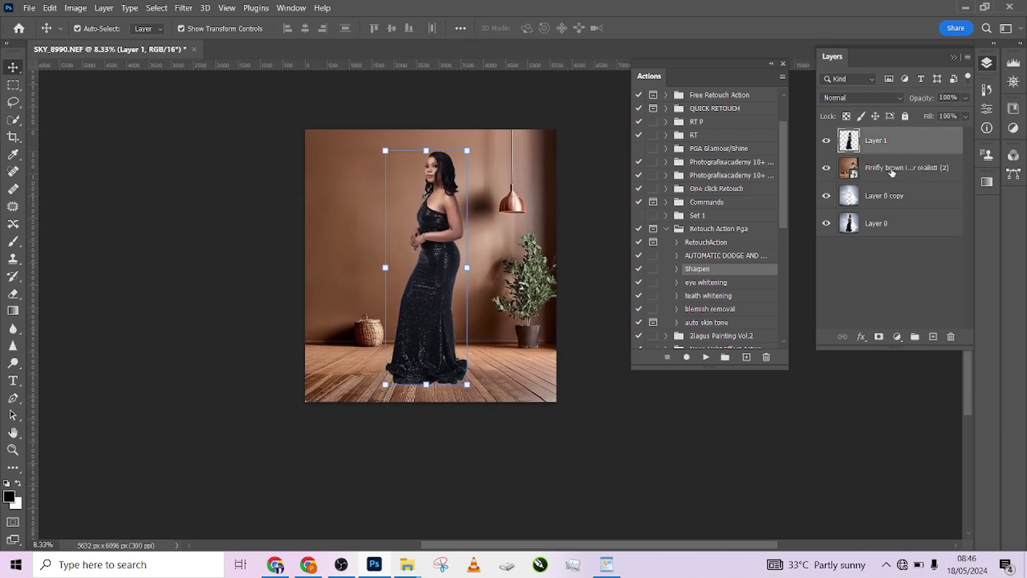
{"action": "left_click", "coordinate": [891, 170]}
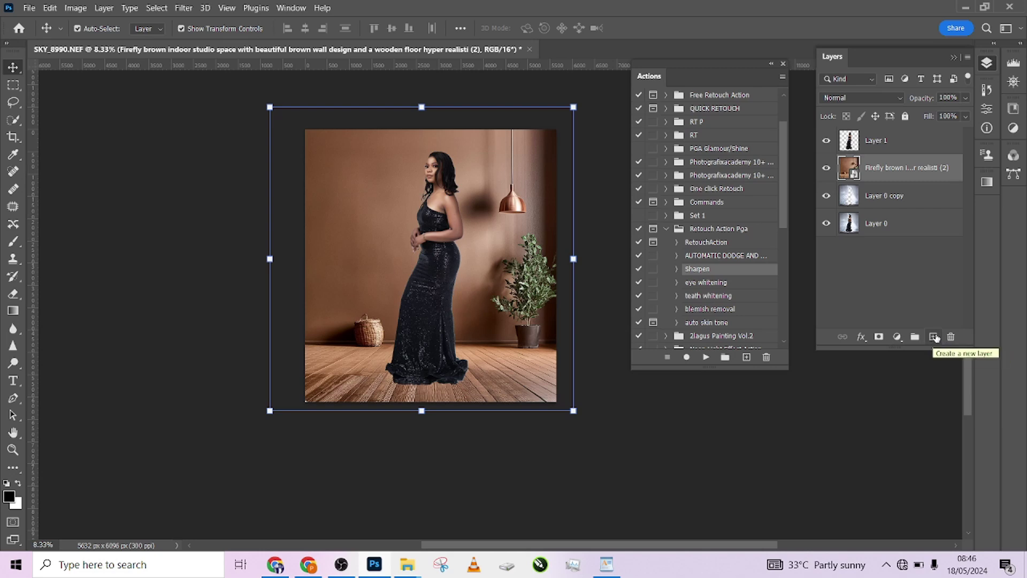
{"action": "left_click", "coordinate": [934, 337]}
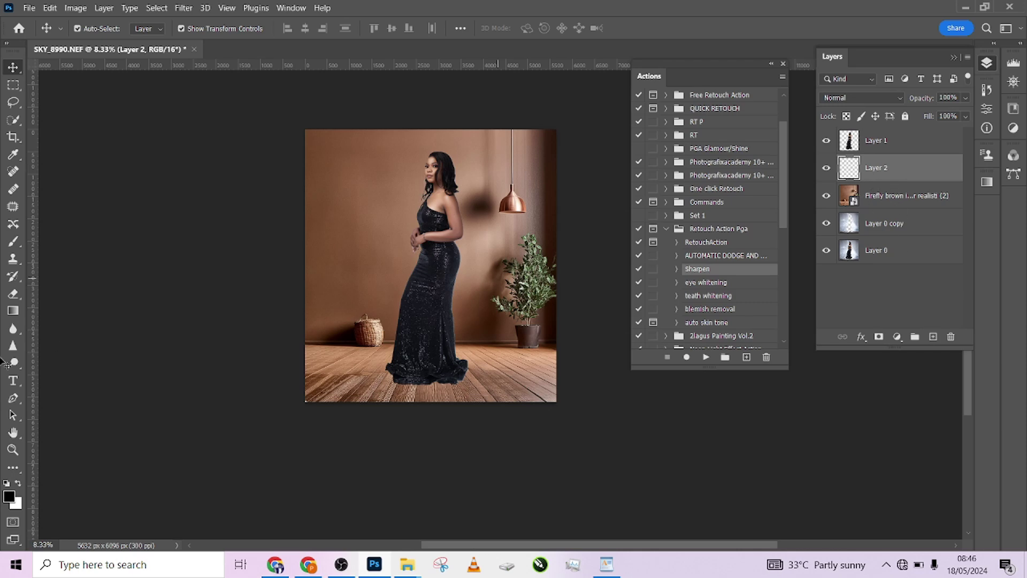
Step: Paint a soft black shadow under the dress hem on Layer 2 with the Brush tool at size 1000 and 31% flow
{"action": "left_click", "coordinate": [12, 241]}
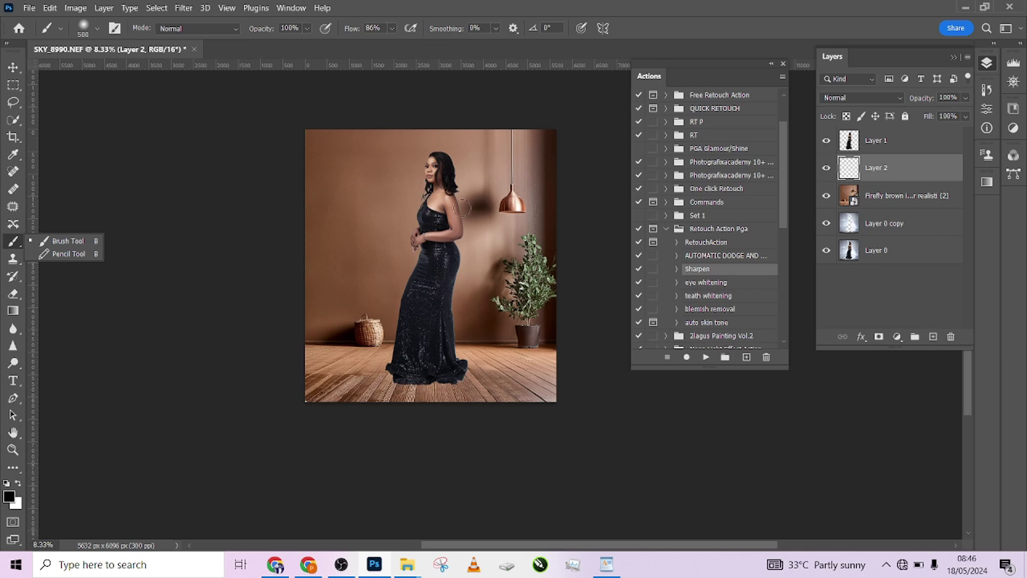
{"action": "key", "text": "ctrl+plus"}
{"action": "mouse_move", "coordinate": [416, 436]}
{"action": "left_mouse_down"}
{"action": "mouse_move", "coordinate": [432, 337]}
{"action": "mouse_move", "coordinate": [466, 305]}
{"action": "mouse_move", "coordinate": [374, 320]}
{"action": "mouse_move", "coordinate": [354, 299]}
{"action": "mouse_move", "coordinate": [517, 296]}
{"action": "mouse_move", "coordinate": [411, 319]}
{"action": "mouse_move", "coordinate": [354, 298]}
{"action": "mouse_move", "coordinate": [441, 311]}
{"action": "mouse_move", "coordinate": [366, 309]}
{"action": "left_mouse_up"}
{"action": "key", "text": "bracketleft"}
{"action": "key", "text": "bracketleft"}
{"action": "key", "text": "bracketleft"}
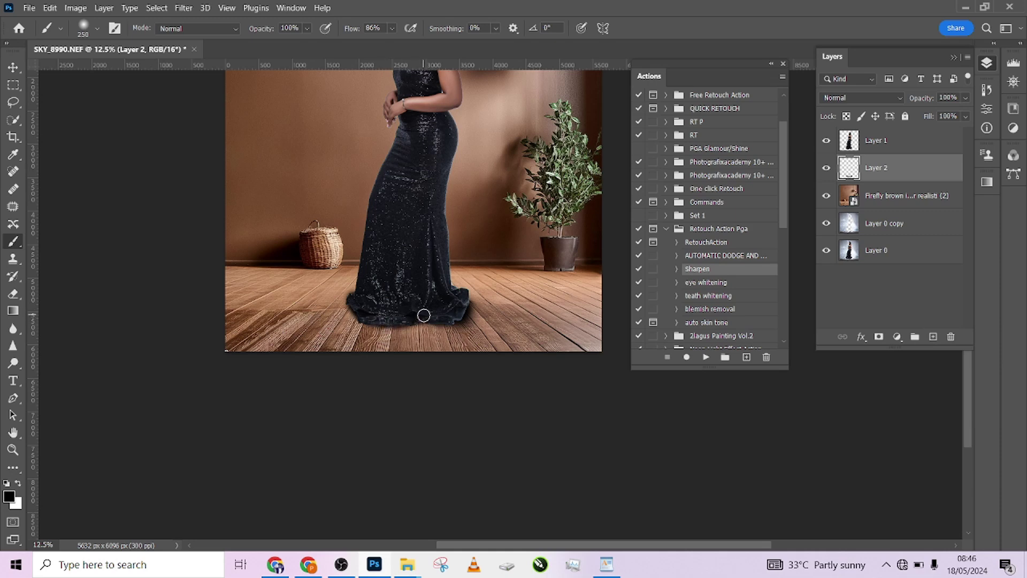
{"action": "key", "text": "bracketright"}
{"action": "key", "text": "bracketright"}
{"action": "key", "text": "bracketright"}
{"action": "key", "text": "bracketright"}
{"action": "key", "text": "bracketright"}
{"action": "key", "text": "bracketright"}
{"action": "key", "text": "bracketright"}
{"action": "key", "text": "bracketright"}
{"action": "left_click", "coordinate": [392, 28]}
{"action": "left_click_drag", "start_coordinate": [406, 43], "coordinate": [371, 44]}
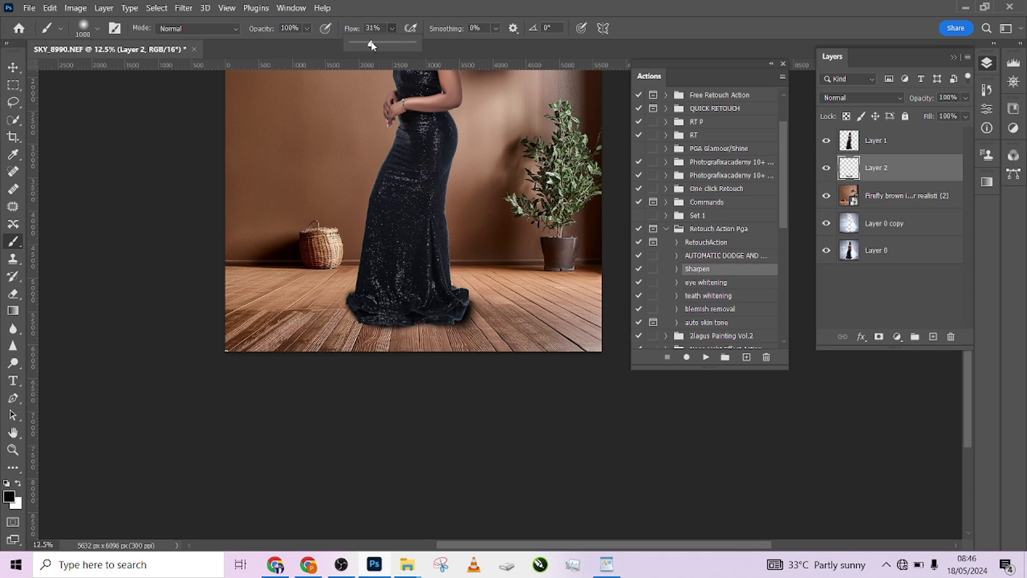
{"action": "left_click", "coordinate": [426, 294]}
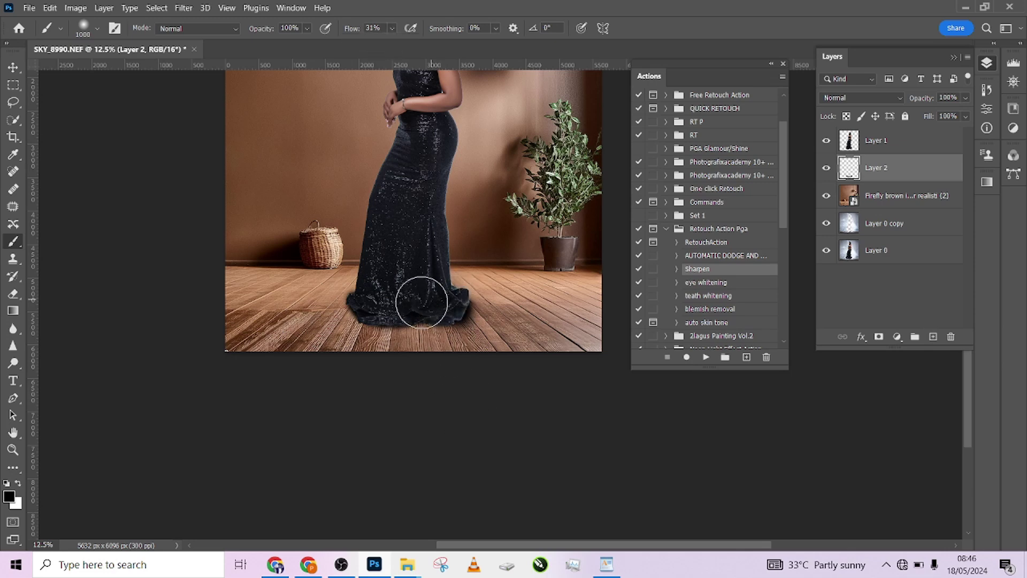
{"action": "mouse_move", "coordinate": [405, 301]}
{"action": "left_mouse_down"}
{"action": "mouse_move", "coordinate": [412, 293]}
{"action": "mouse_move", "coordinate": [371, 300]}
{"action": "mouse_move", "coordinate": [401, 295]}
{"action": "mouse_move", "coordinate": [406, 307]}
{"action": "mouse_move", "coordinate": [419, 291]}
{"action": "mouse_move", "coordinate": [439, 305]}
{"action": "mouse_move", "coordinate": [424, 294]}
{"action": "left_mouse_up"}
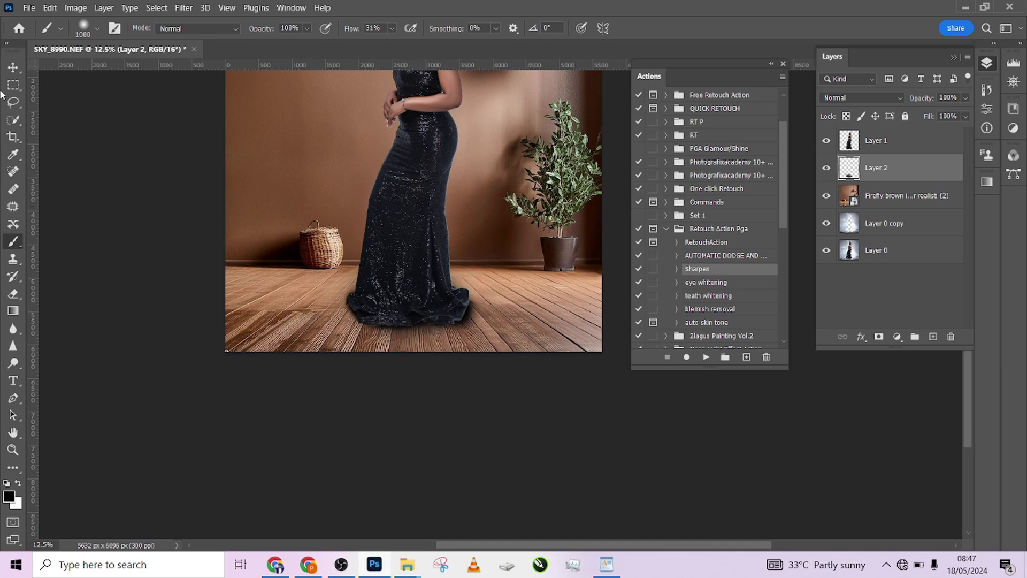
Step: Compare the composite with the floor shadow on Layer 2 hidden and shown
{"action": "left_click", "coordinate": [21, 66]}
{"action": "key", "text": "ctrl+minus"}
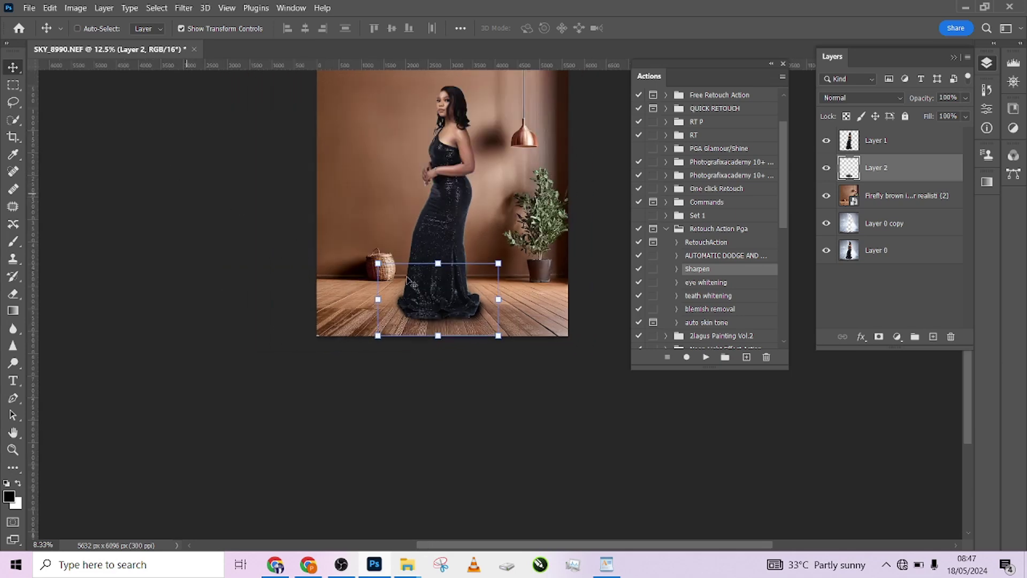
{"action": "left_click", "coordinate": [440, 236]}
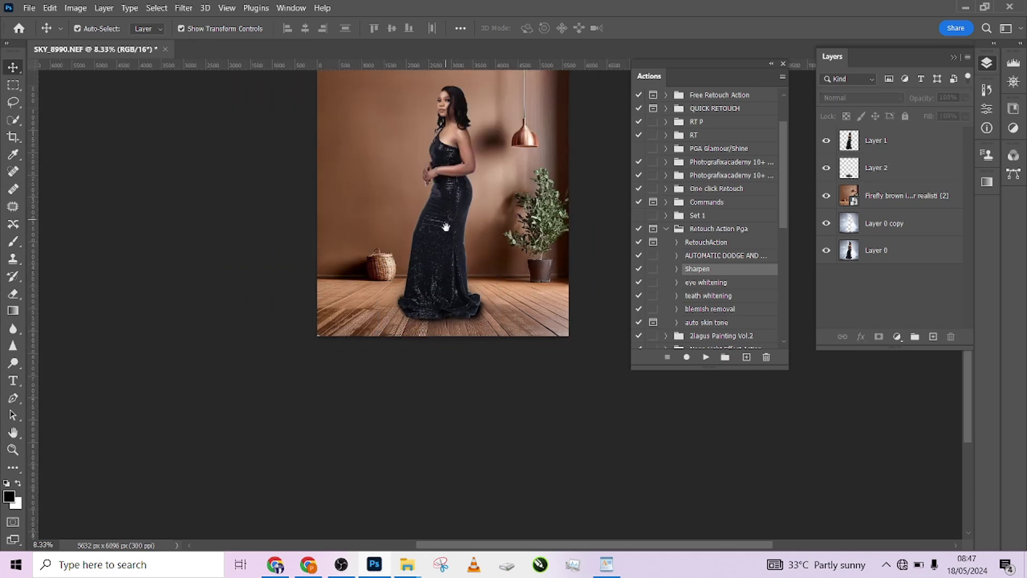
{"action": "left_click_drag", "start_coordinate": [440, 237], "coordinate": [448, 245]}
{"action": "left_click", "coordinate": [826, 168]}
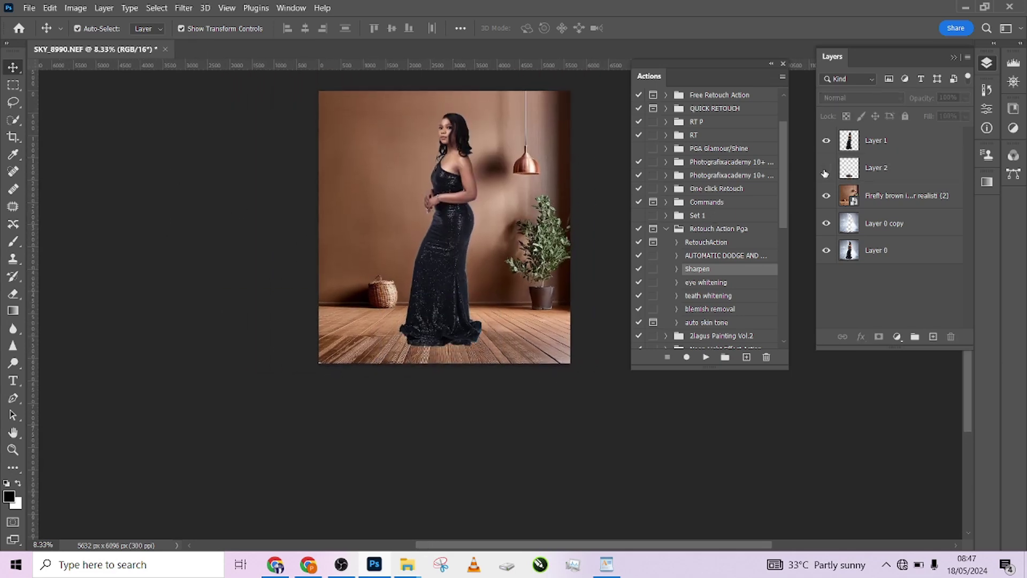
{"action": "left_click", "coordinate": [825, 169]}
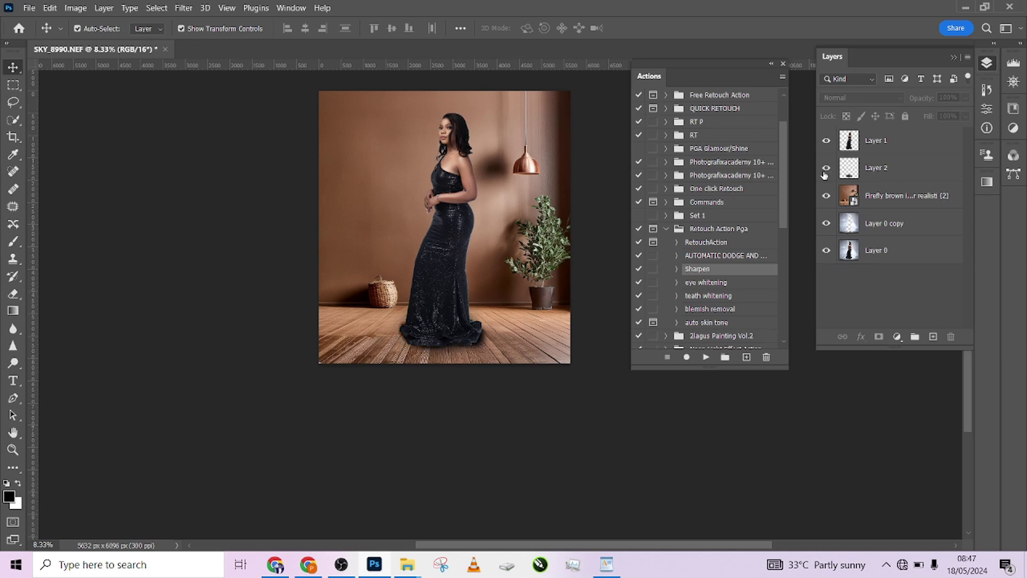
Step: Soften the painted floor shadow on Layer 2 with a Gaussian Blur, adjusting its radius
{"action": "left_click", "coordinate": [909, 178]}
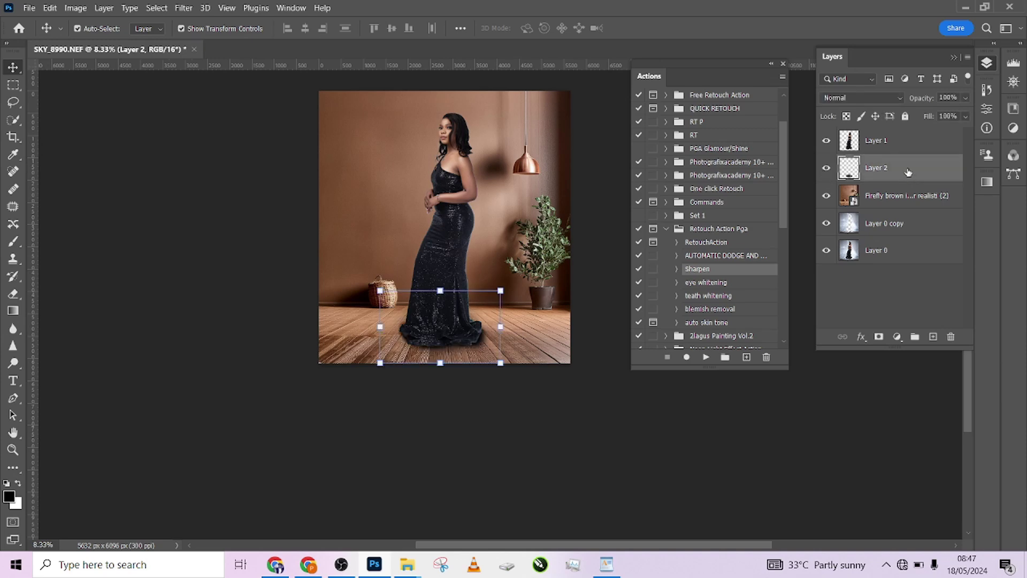
{"action": "left_click", "coordinate": [965, 100]}
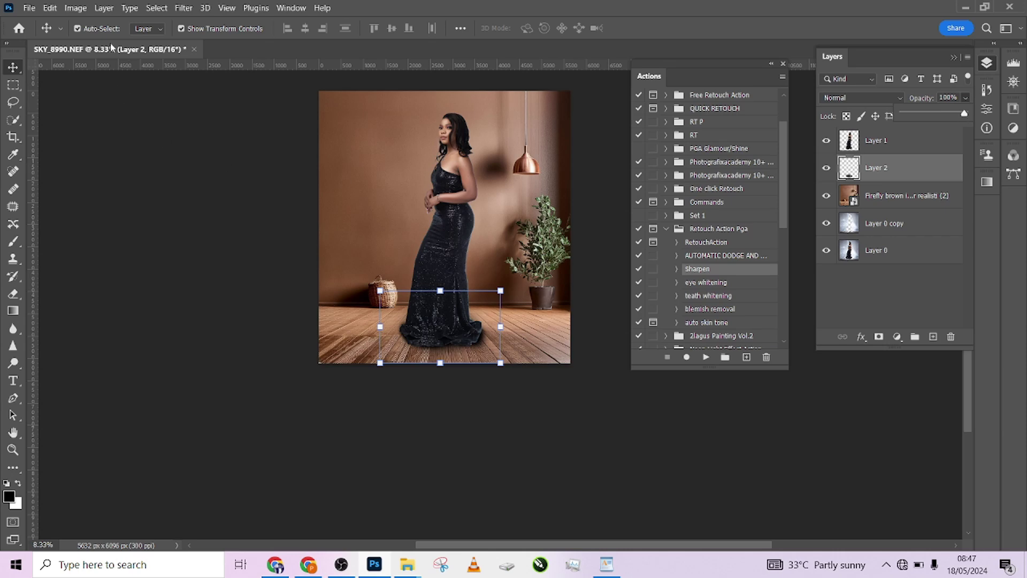
{"action": "left_click", "coordinate": [183, 7]}
{"action": "left_click", "coordinate": [183, 7]}
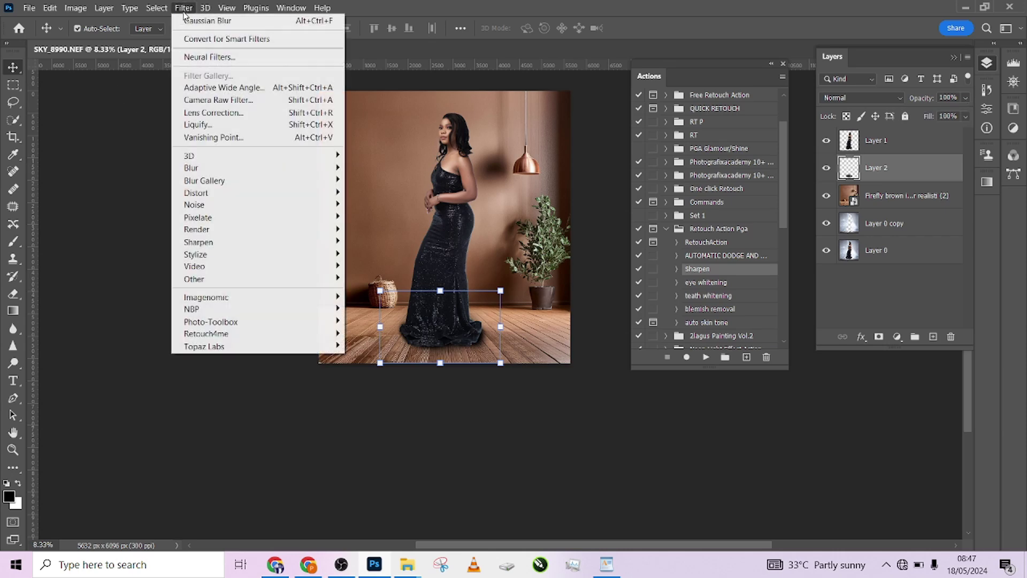
{"action": "mouse_move", "coordinate": [230, 167]}
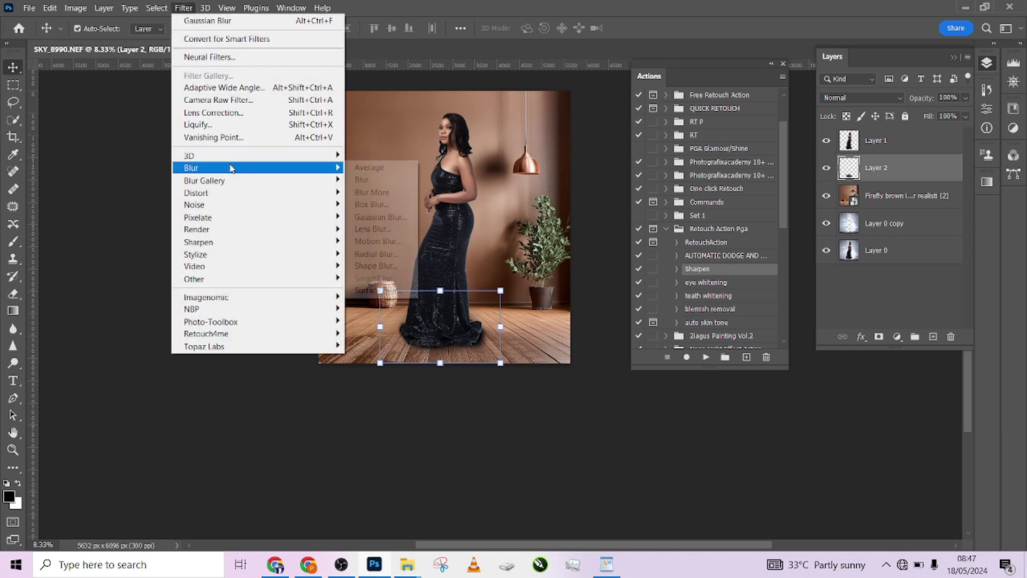
{"action": "left_click", "coordinate": [391, 218]}
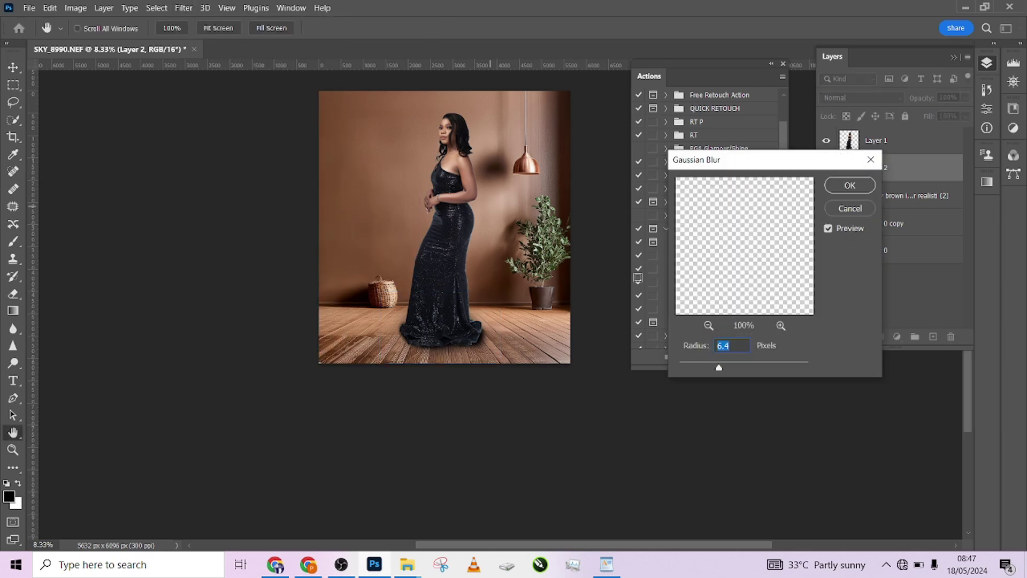
{"action": "left_click_drag", "start_coordinate": [732, 165], "coordinate": [610, 124]}
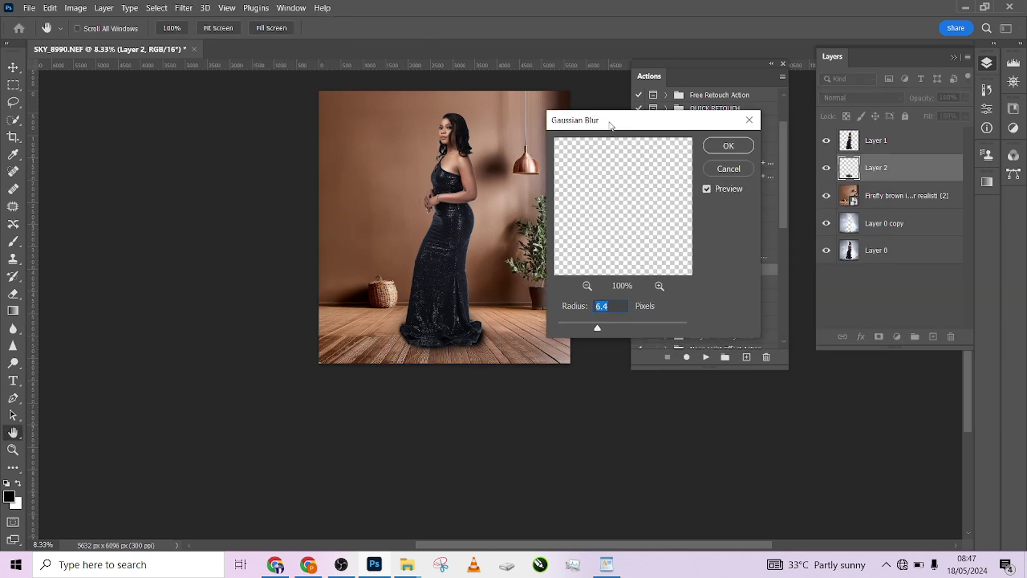
{"action": "left_click_drag", "start_coordinate": [595, 330], "coordinate": [589, 330]}
{"action": "key", "text": "Return"}
{"action": "key", "text": "v"}
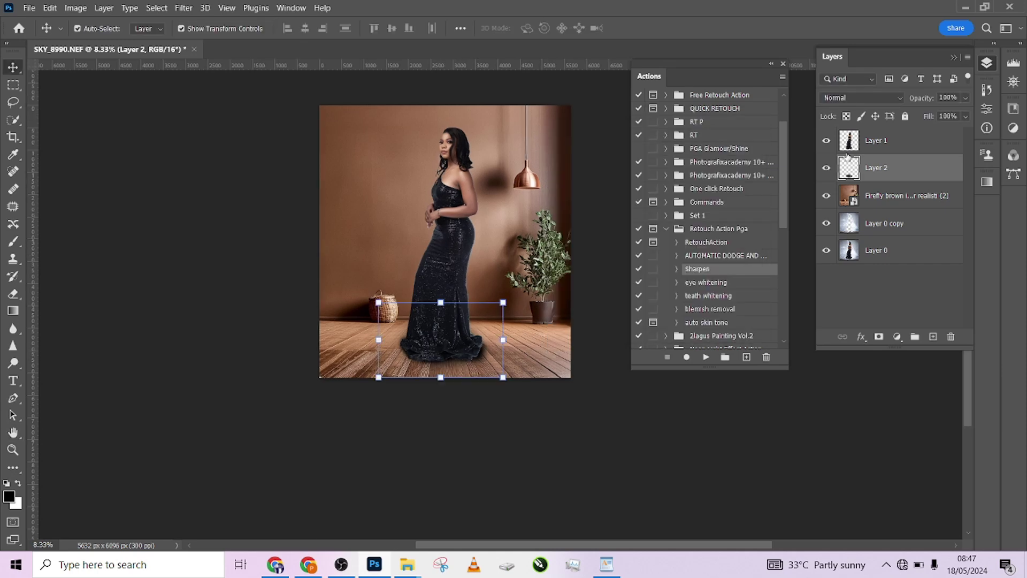
Step: Duplicate the model's Layer 1, flip the copy vertically and place it directly below the dress hem as a reflection
{"action": "left_click", "coordinate": [473, 204]}
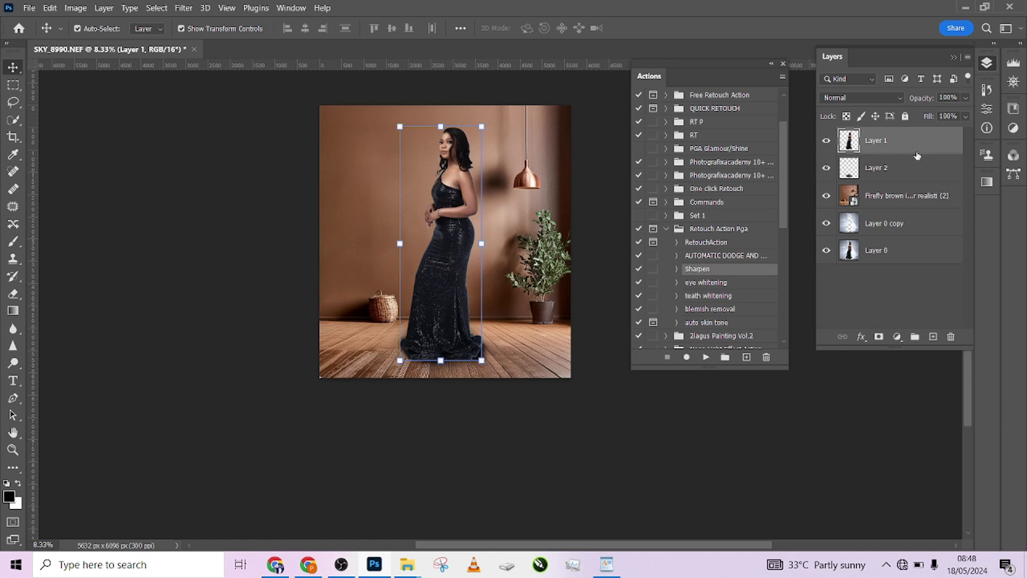
{"action": "key", "text": "ctrl+j"}
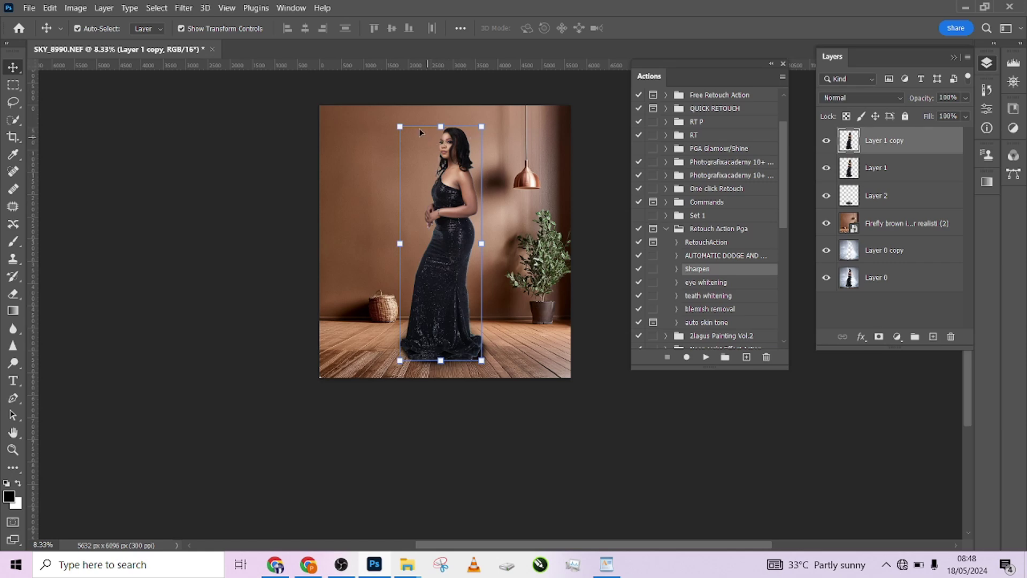
{"action": "left_click", "coordinate": [50, 6]}
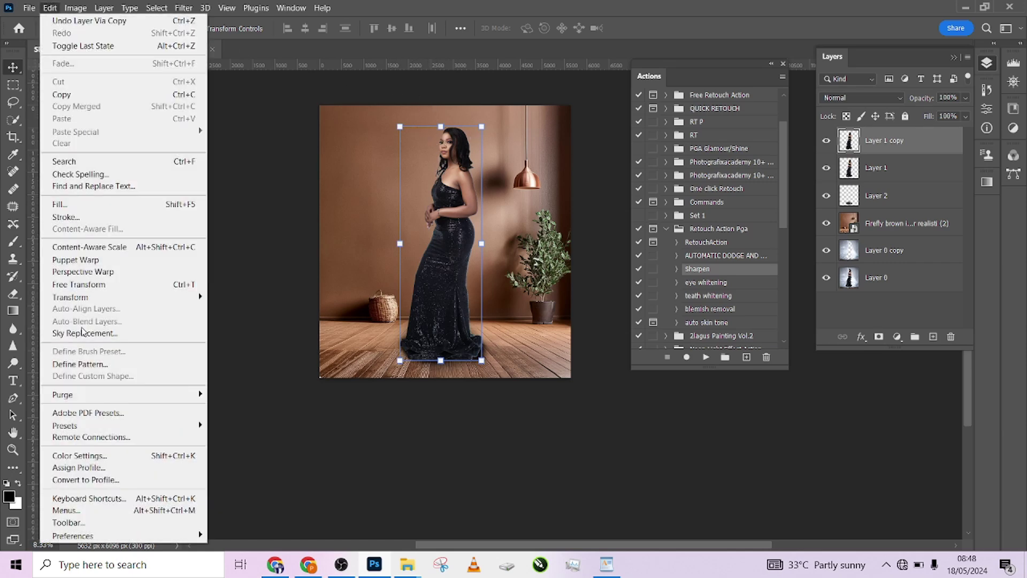
{"action": "mouse_move", "coordinate": [126, 296]}
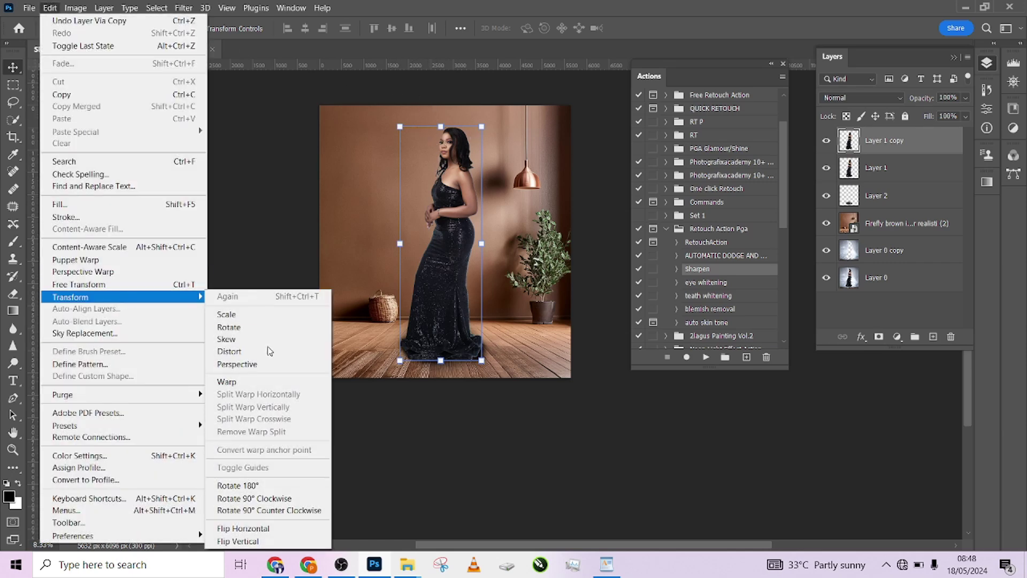
{"action": "left_click", "coordinate": [259, 541]}
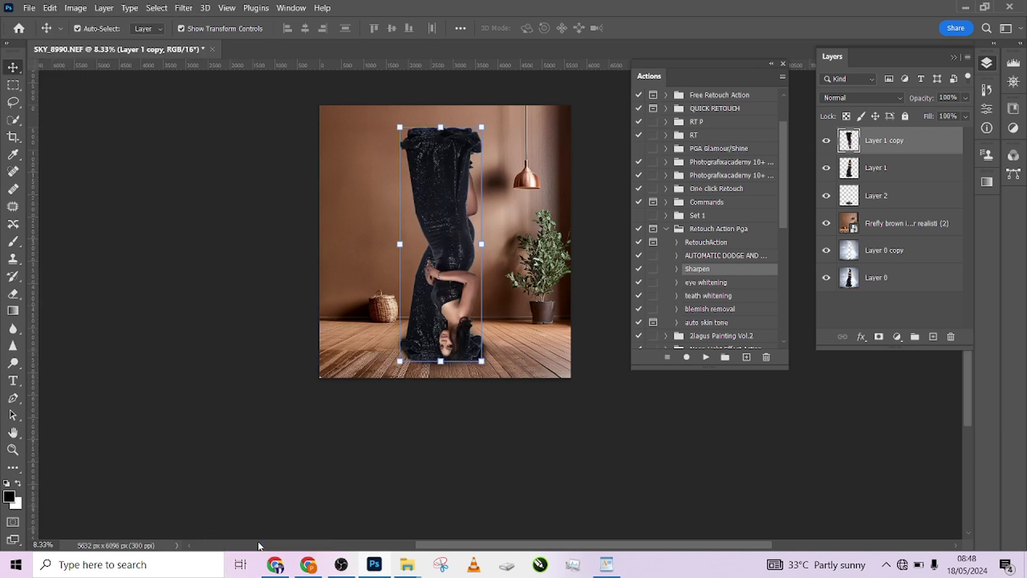
{"action": "left_click_drag", "start_coordinate": [453, 184], "coordinate": [454, 414]}
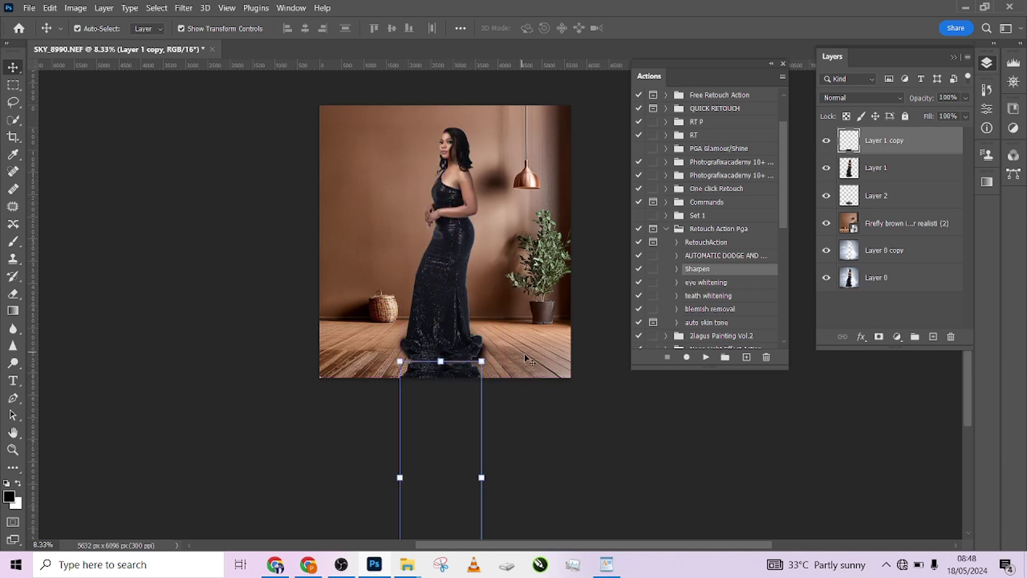
Step: Start Puppet Warp on Layer 1 copy and pin the reflection's upper edge along the dress hem
{"action": "scroll", "coordinate": [514, 356], "scroll_direction": "up", "scroll_amount": 1}
{"action": "scroll", "coordinate": [417, 358], "scroll_direction": "down", "scroll_amount": 1}
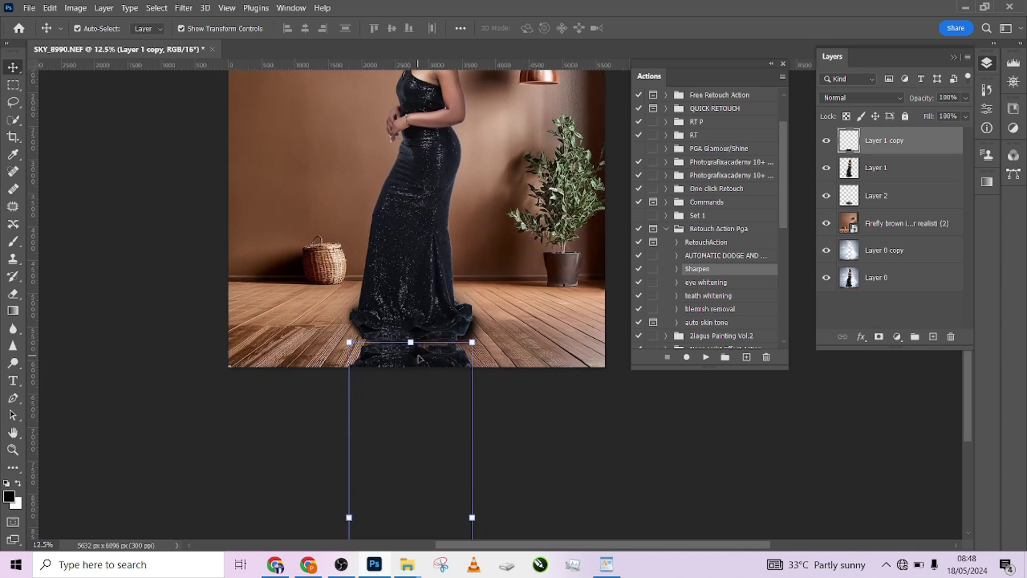
{"action": "left_click", "coordinate": [52, 8]}
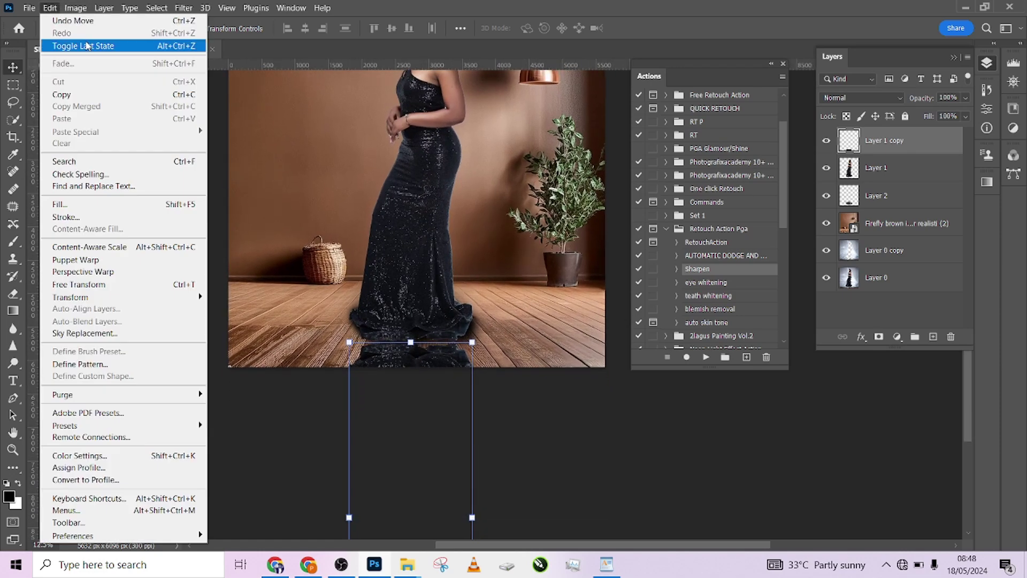
{"action": "left_click", "coordinate": [81, 261]}
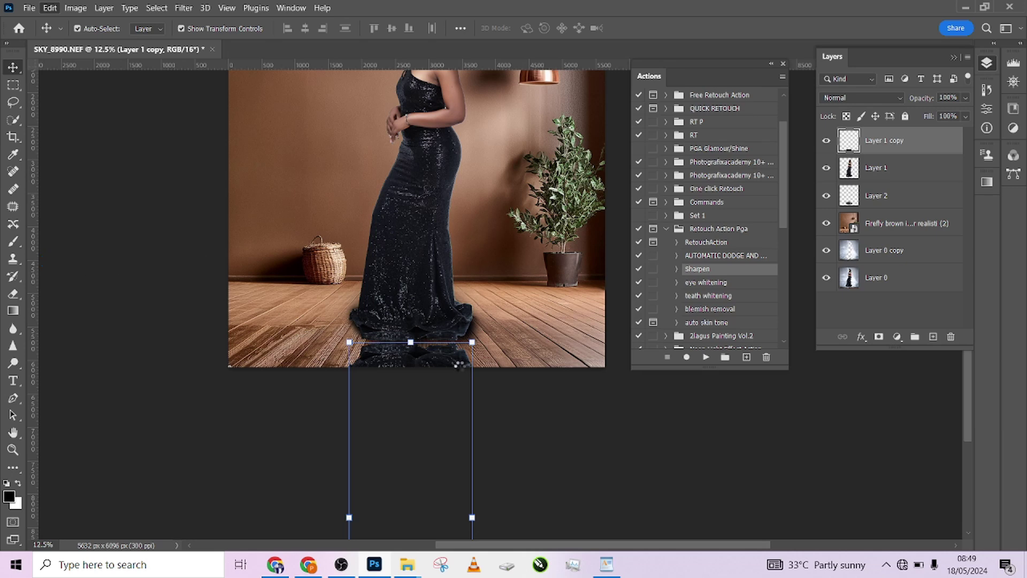
{"action": "left_click", "coordinate": [367, 350]}
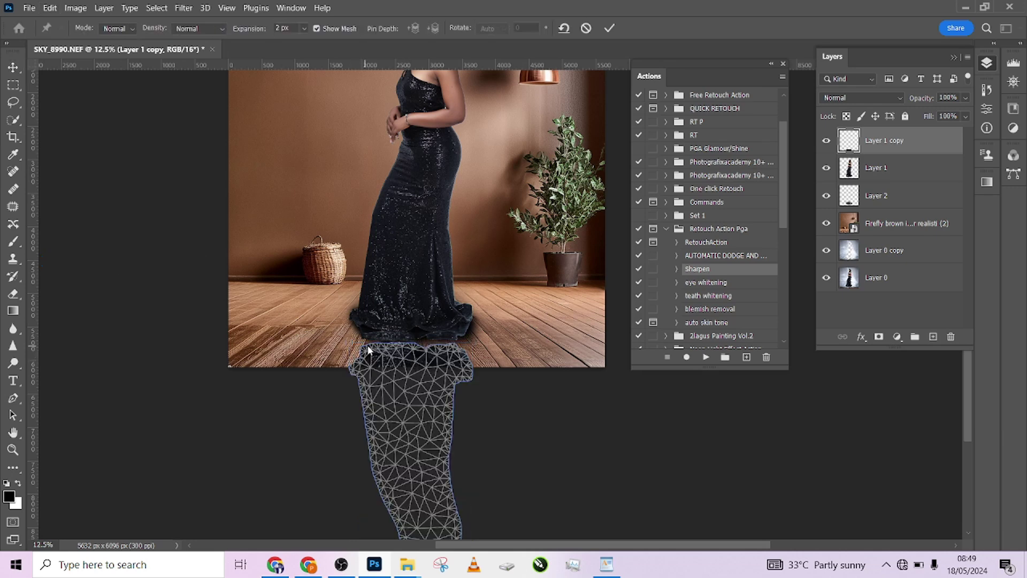
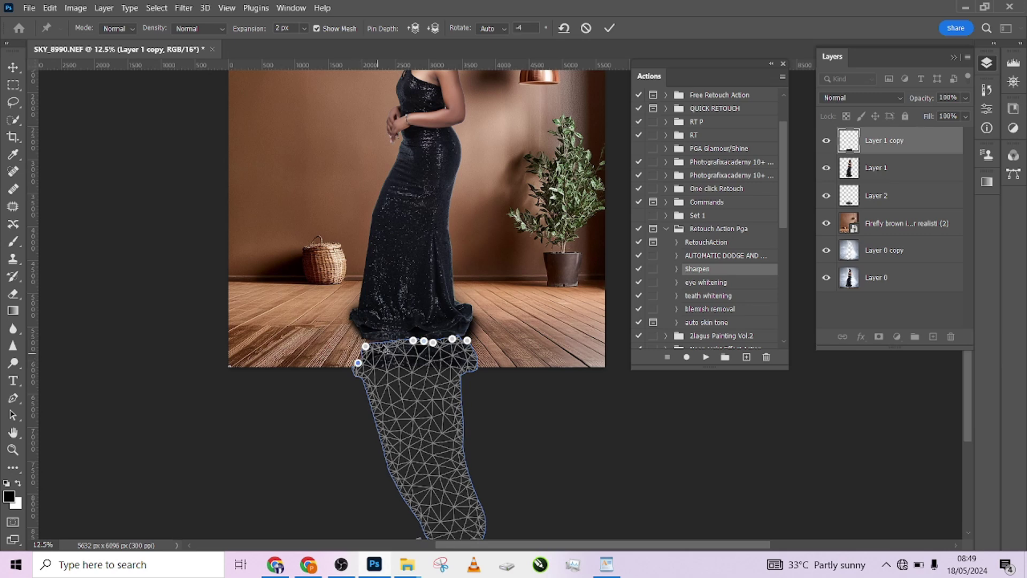
Step: Pull both outer ends of the reflection up to meet the corners of the dress hem and apply the Puppet Warp
{"action": "left_click_drag", "start_coordinate": [364, 359], "coordinate": [349, 320]}
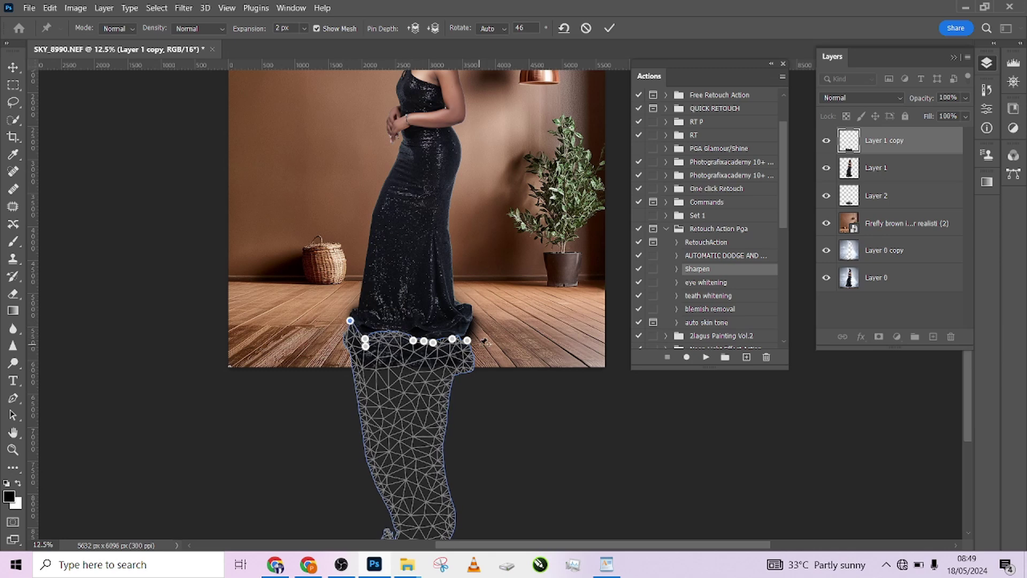
{"action": "left_click_drag", "start_coordinate": [471, 333], "coordinate": [469, 325]}
{"action": "scroll", "coordinate": [489, 333], "scroll_direction": "up", "scroll_amount": 2}
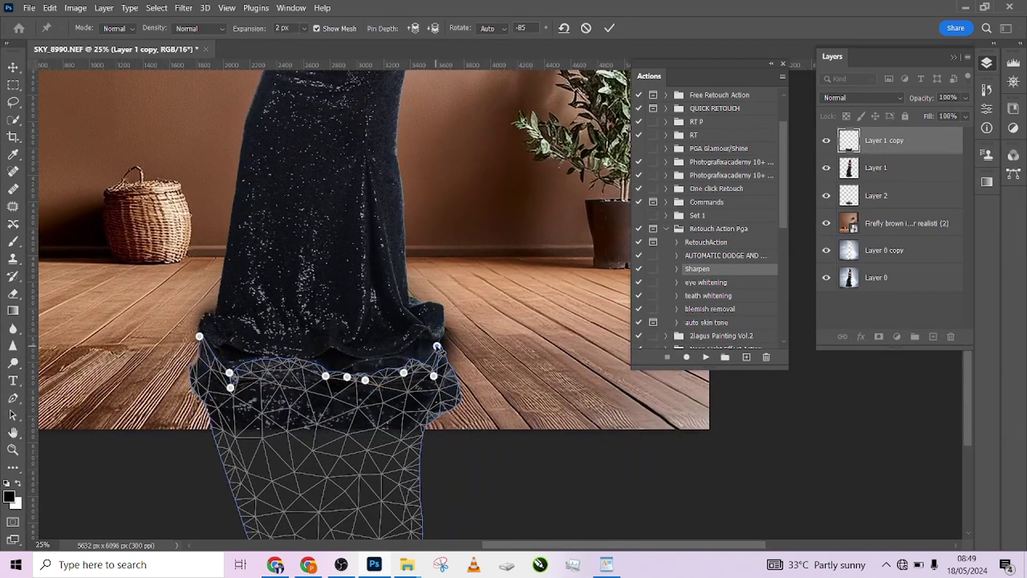
{"action": "left_click_drag", "start_coordinate": [447, 349], "coordinate": [451, 332]}
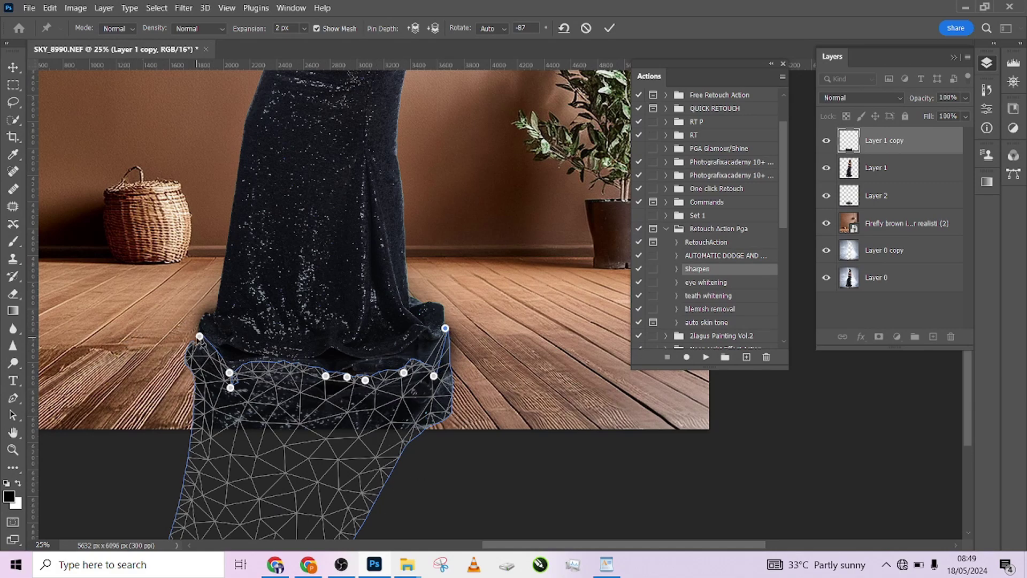
{"action": "left_click_drag", "start_coordinate": [199, 337], "coordinate": [201, 334]}
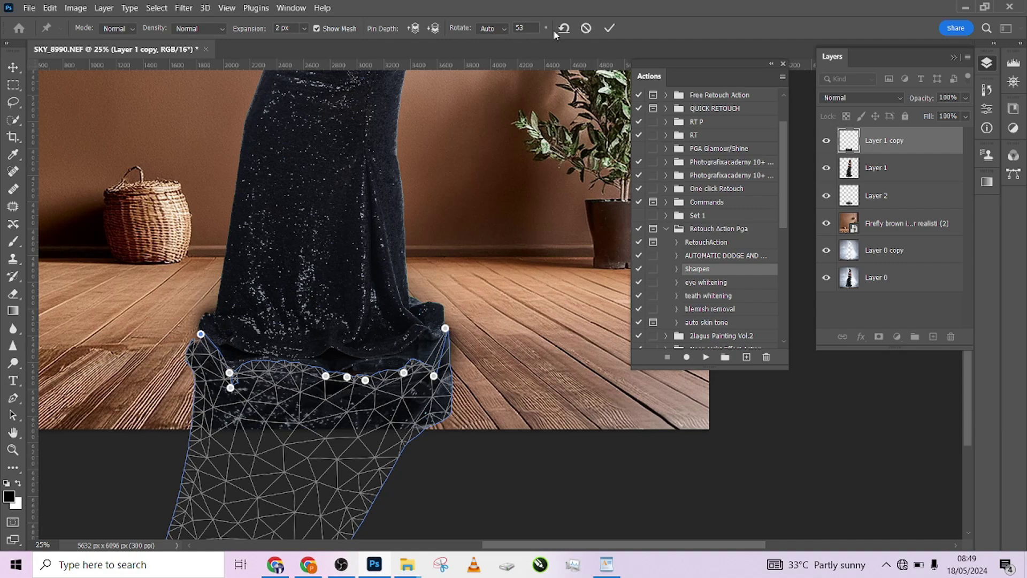
{"action": "left_click", "coordinate": [609, 28]}
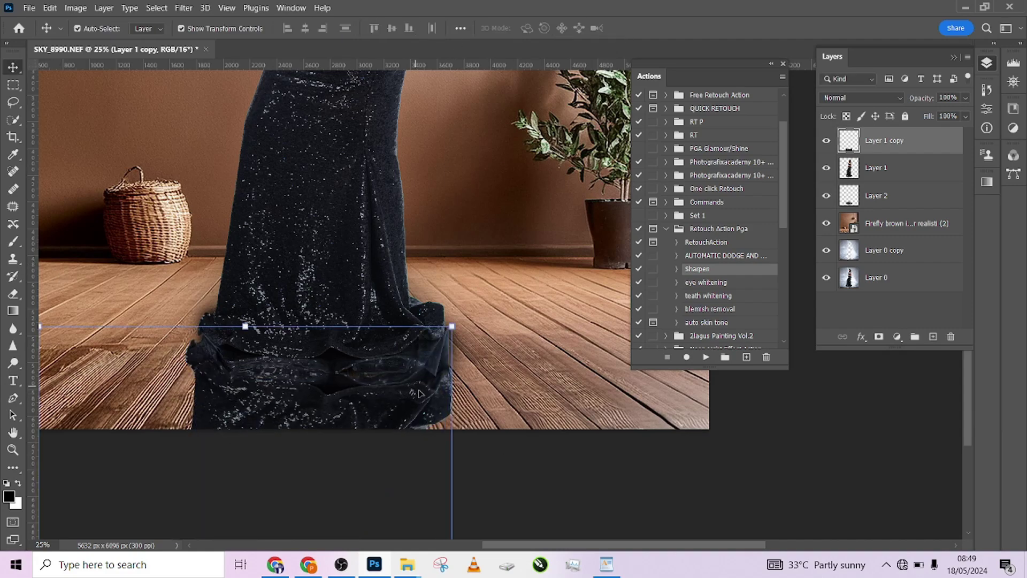
Step: Reduce the opacity of the reflection on Layer 1 copy to 77%
{"action": "key", "text": "ctrl+minus"}
{"action": "key", "text": "ctrl+minus"}
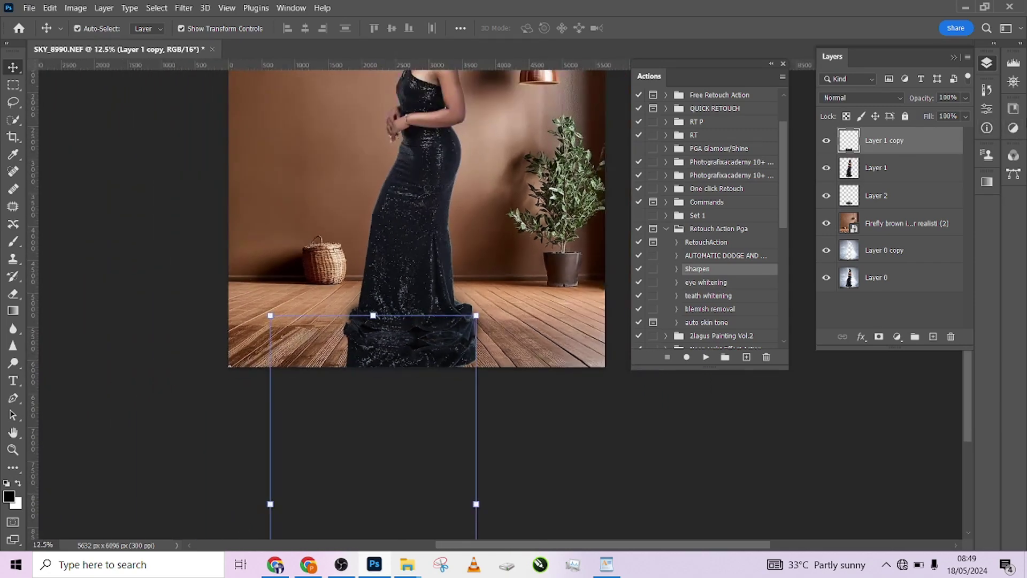
{"action": "left_click", "coordinate": [966, 98]}
{"action": "left_click_drag", "start_coordinate": [964, 121], "coordinate": [952, 116]}
{"action": "key", "text": "ctrl+minus"}
{"action": "left_click", "coordinate": [966, 101]}
{"action": "left_click", "coordinate": [731, 446]}
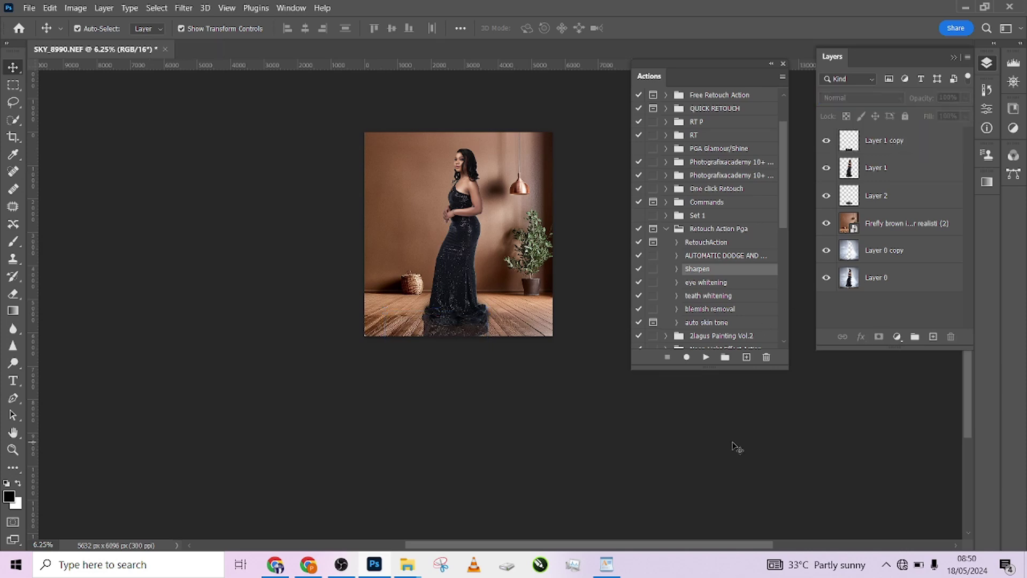
Step: Add a Color Lookup adjustment layer above Layer 1 copy using the DropBlues.3DL 3DLUT file
{"action": "left_click_drag", "start_coordinate": [533, 291], "coordinate": [452, 323]}
{"action": "scroll", "coordinate": [459, 324], "scroll_direction": "up", "scroll_amount": 2}
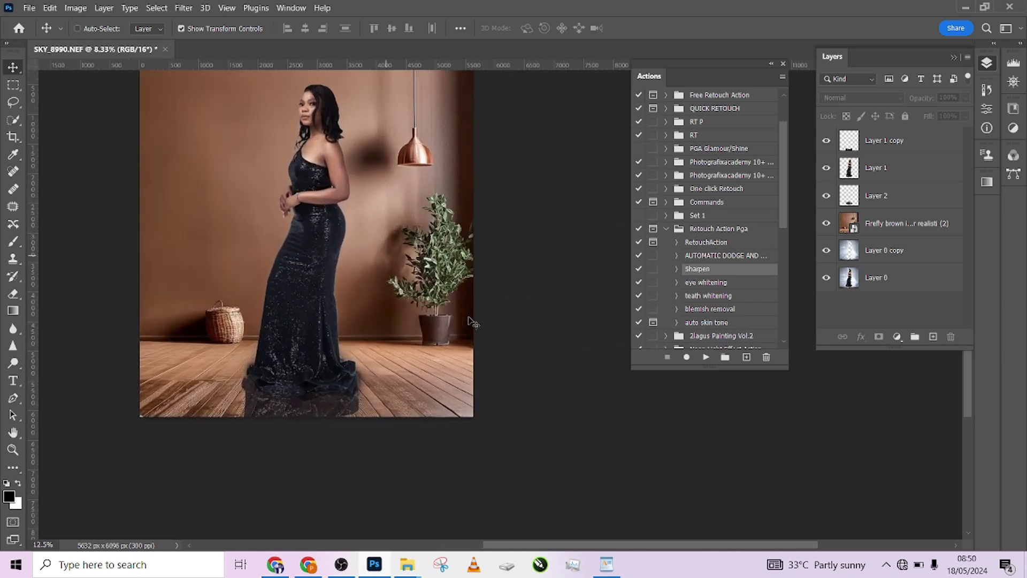
{"action": "left_click", "coordinate": [898, 140]}
{"action": "left_click", "coordinate": [913, 278]}
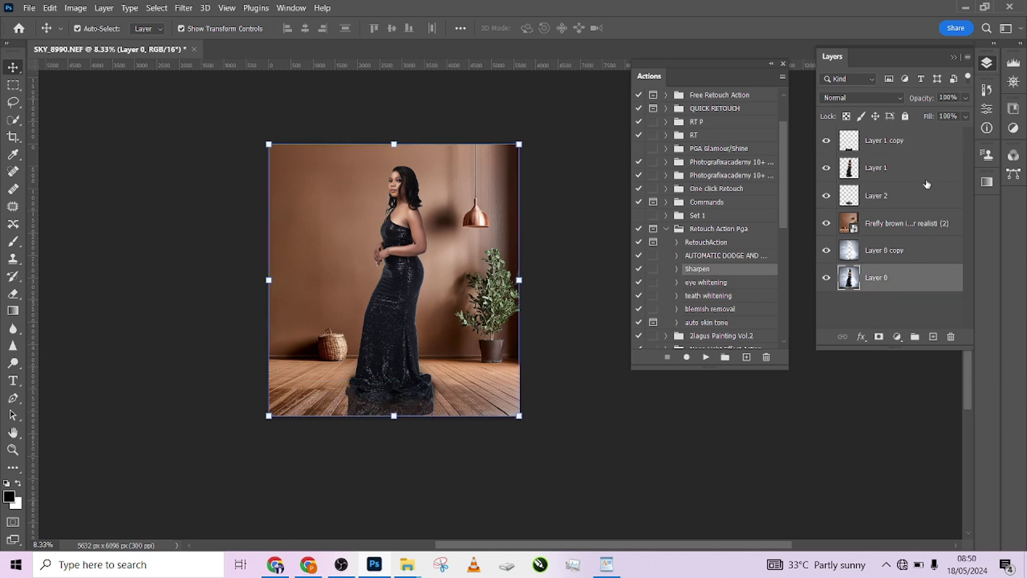
{"action": "left_click", "coordinate": [930, 149]}
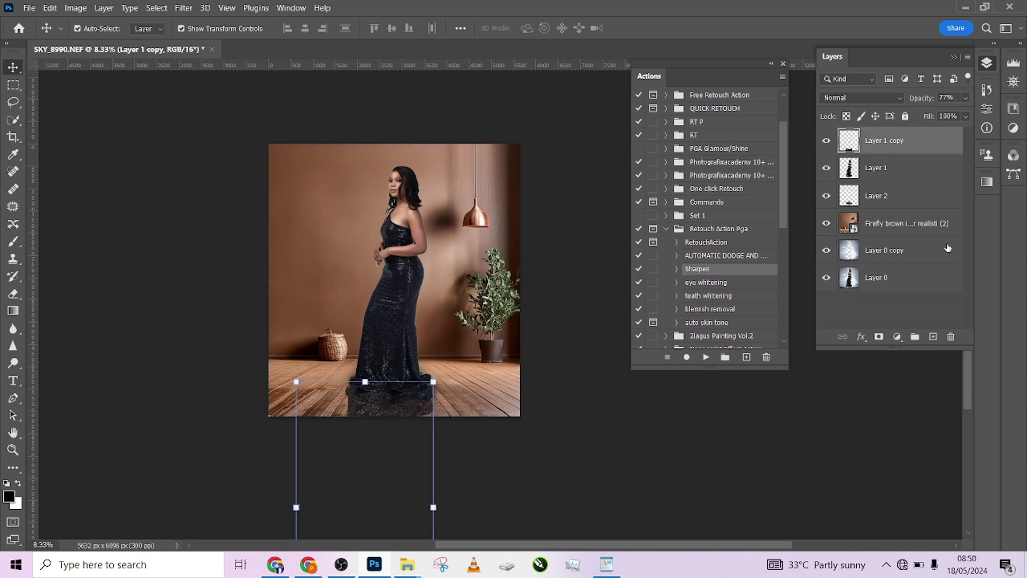
{"action": "left_click", "coordinate": [897, 336]}
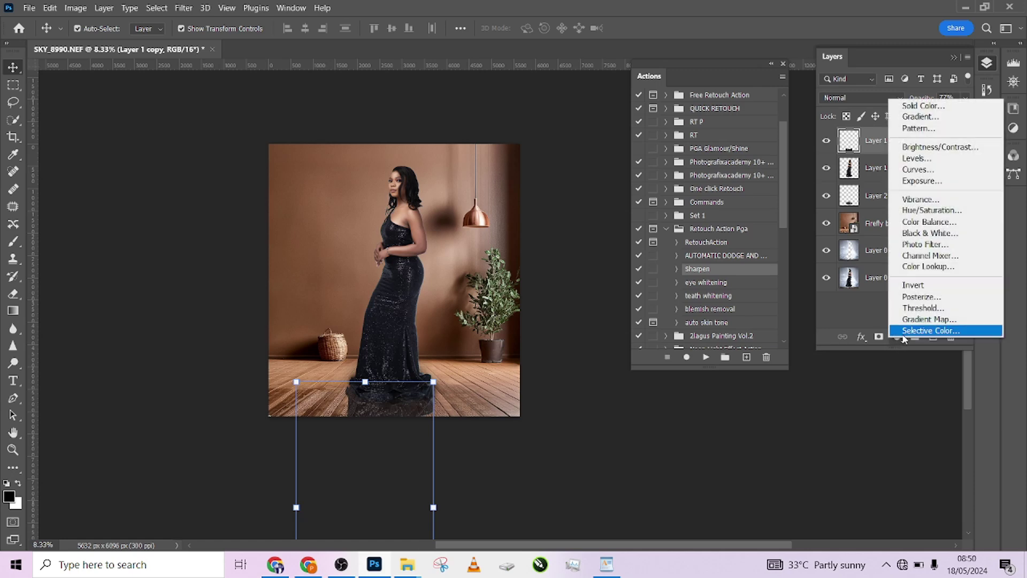
{"action": "left_click", "coordinate": [926, 267]}
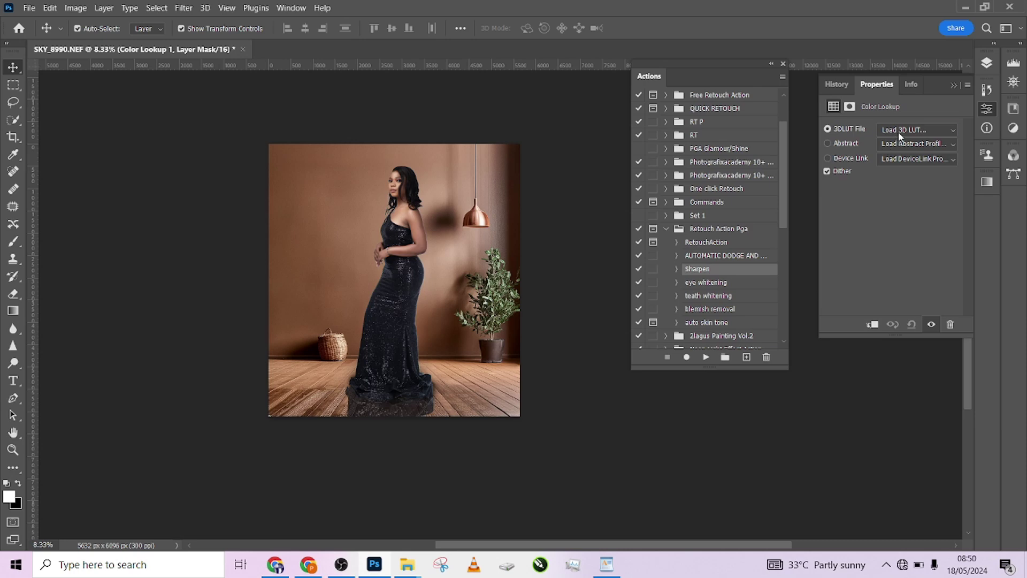
{"action": "left_click", "coordinate": [899, 134]}
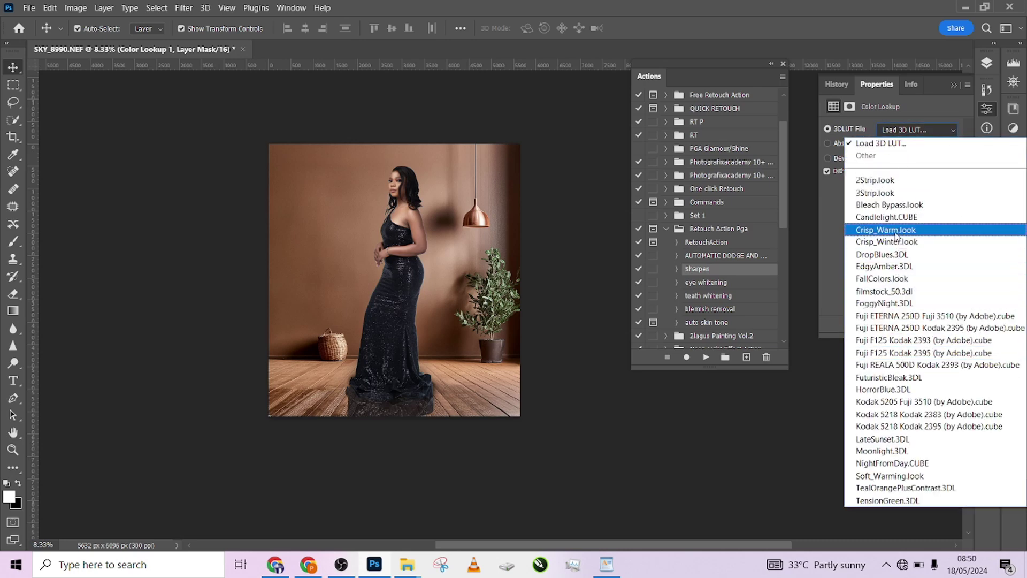
{"action": "left_click", "coordinate": [879, 256]}
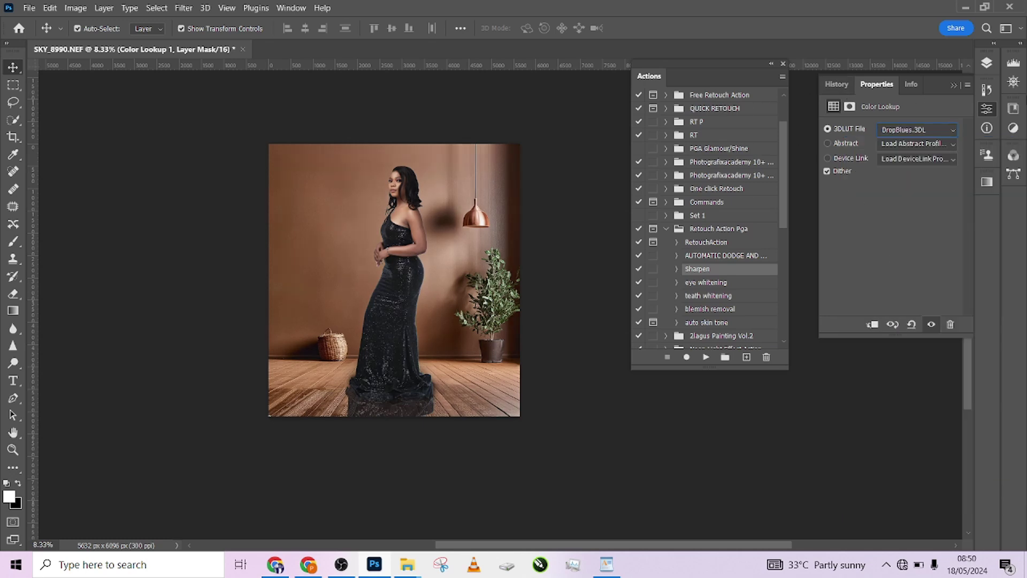
Step: Set the Color Lookup 1 layer to Soft Light blending at 60% opacity
{"action": "left_click", "coordinate": [987, 63]}
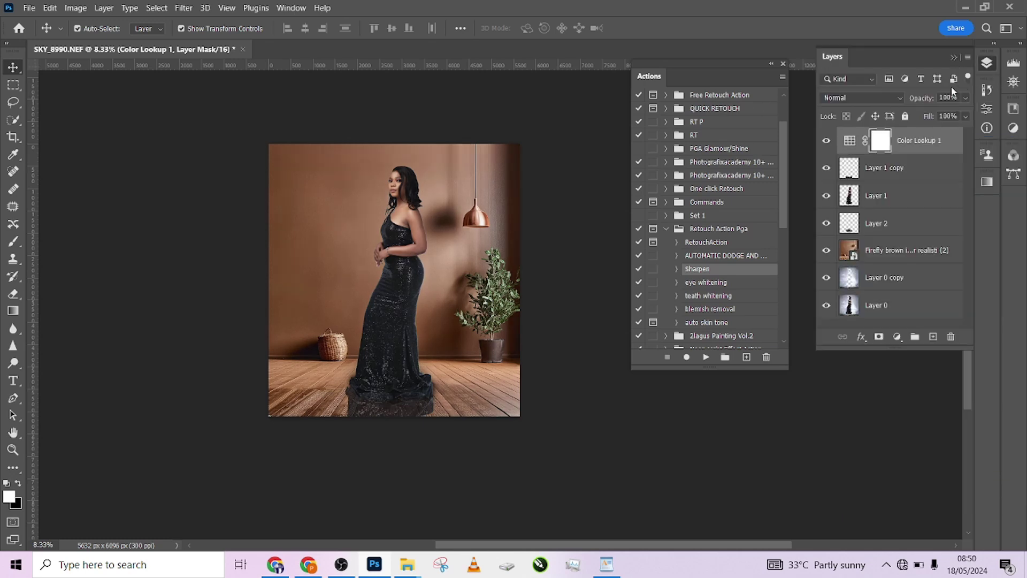
{"action": "left_click", "coordinate": [864, 98]}
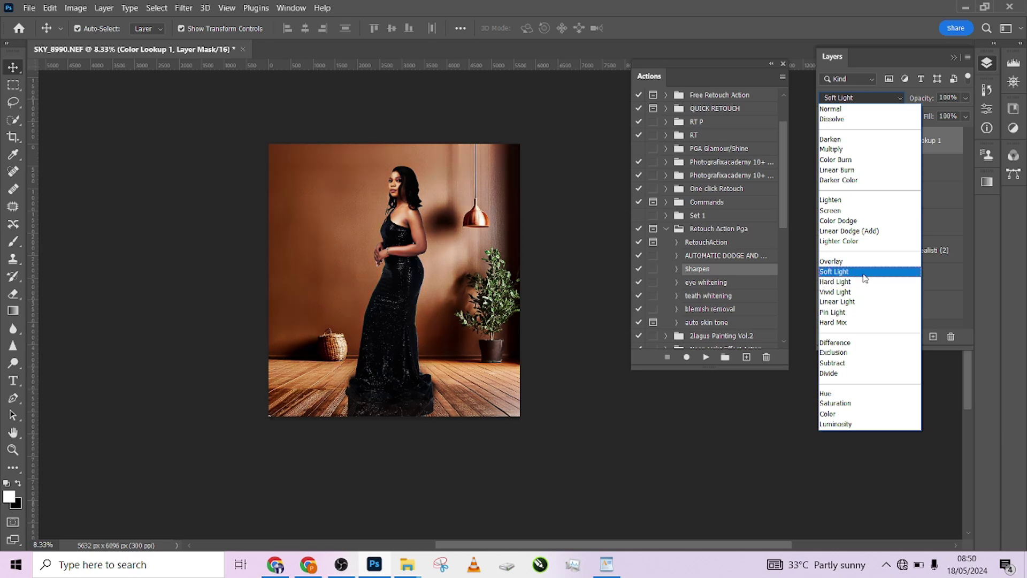
{"action": "left_click", "coordinate": [865, 274]}
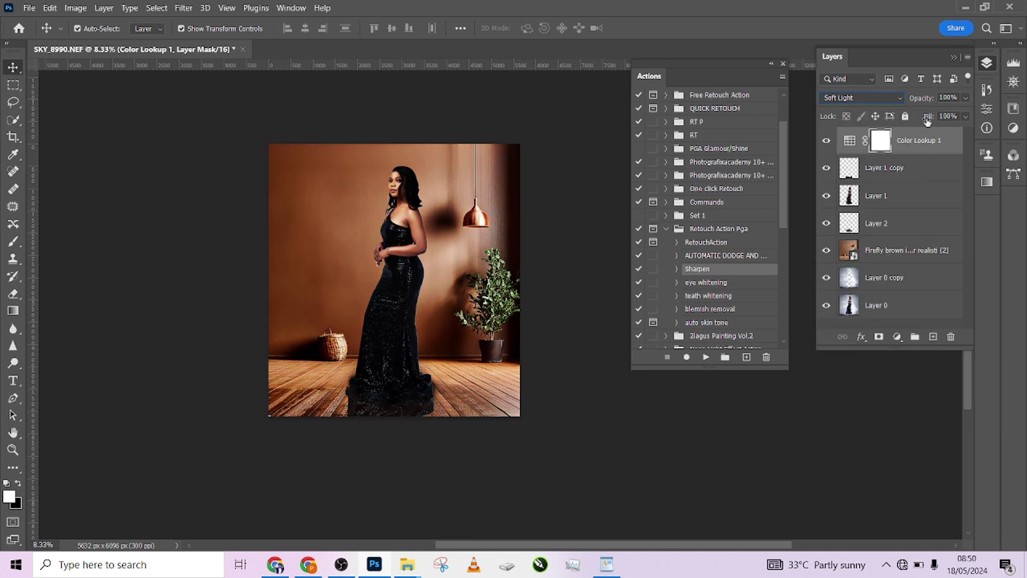
{"action": "left_click", "coordinate": [965, 98]}
{"action": "left_click_drag", "start_coordinate": [966, 113], "coordinate": [947, 115]}
{"action": "left_click_drag", "start_coordinate": [945, 117], "coordinate": [940, 116]}
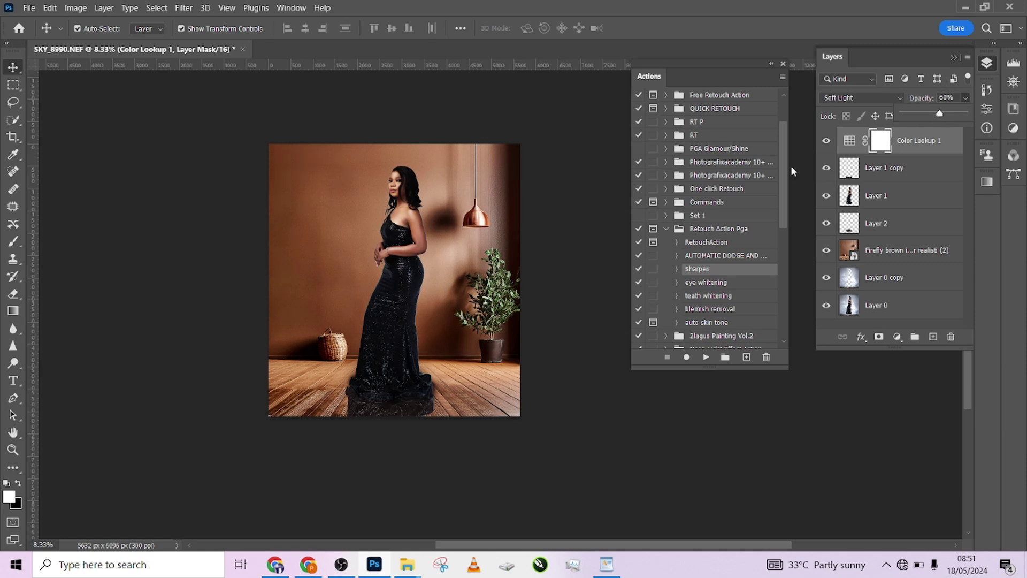
Step: Compare the composite with the Color Lookup 1 layer hidden and shown
{"action": "left_click", "coordinate": [826, 140]}
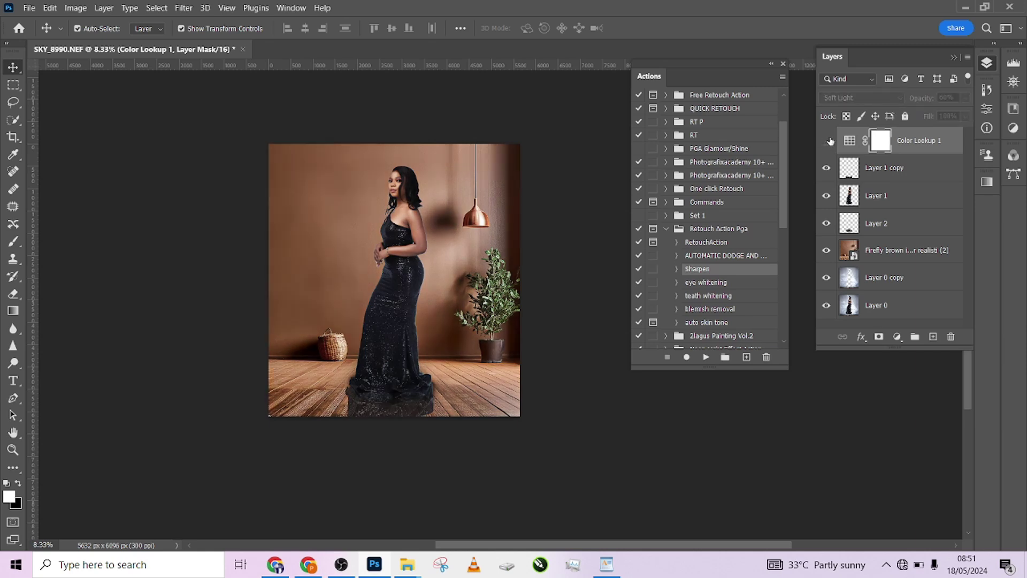
{"action": "left_click", "coordinate": [828, 140]}
{"action": "left_click", "coordinate": [827, 140]}
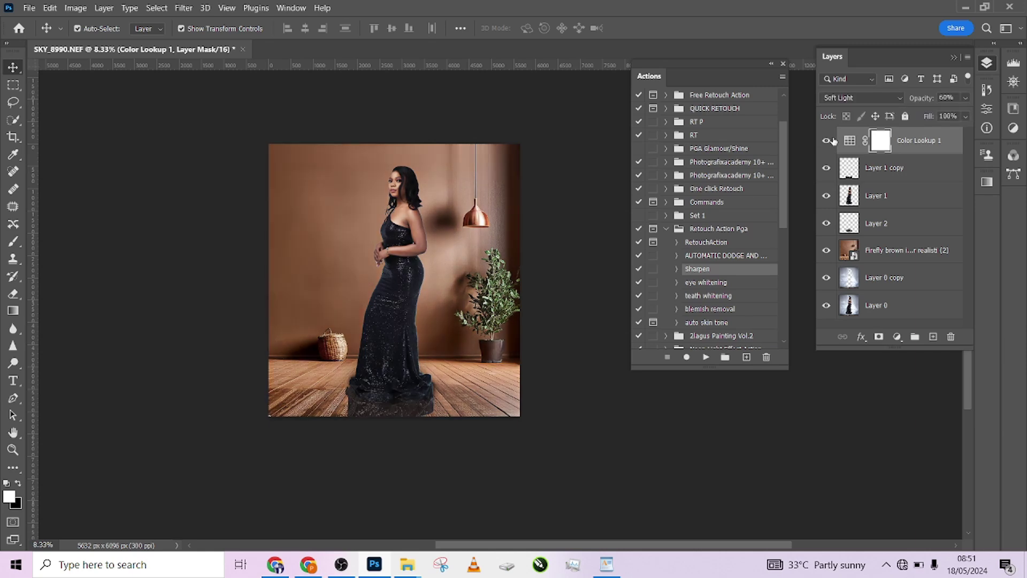
{"action": "left_click", "coordinate": [828, 140]}
{"action": "left_click_drag", "start_coordinate": [454, 348], "coordinate": [385, 332]}
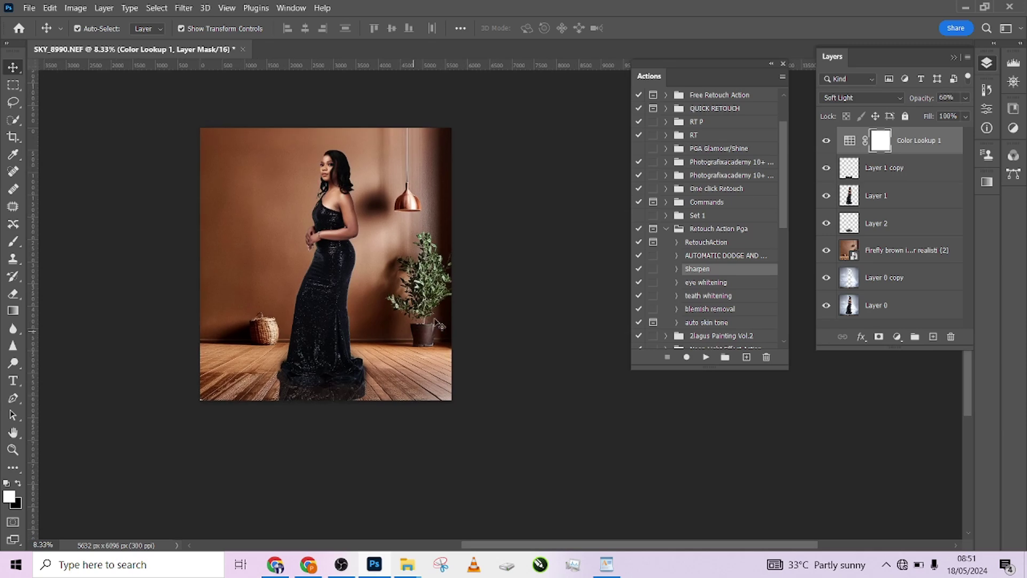
Step: Lower the Color Lookup 1 layer's opacity to 43% and check the image with and without the grade
{"action": "left_click_drag", "start_coordinate": [966, 97], "coordinate": [939, 117]}
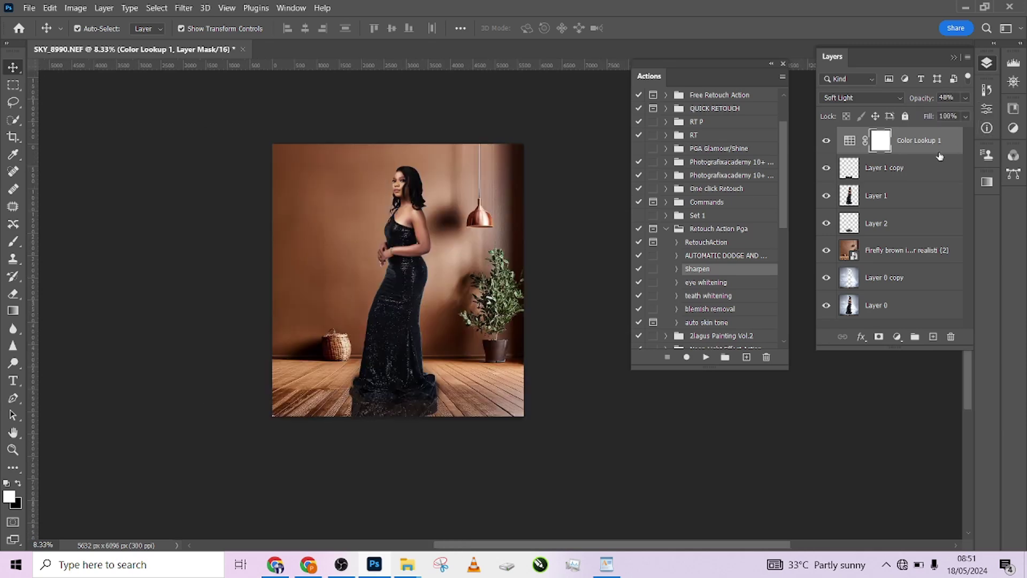
{"action": "left_click", "coordinate": [965, 98]}
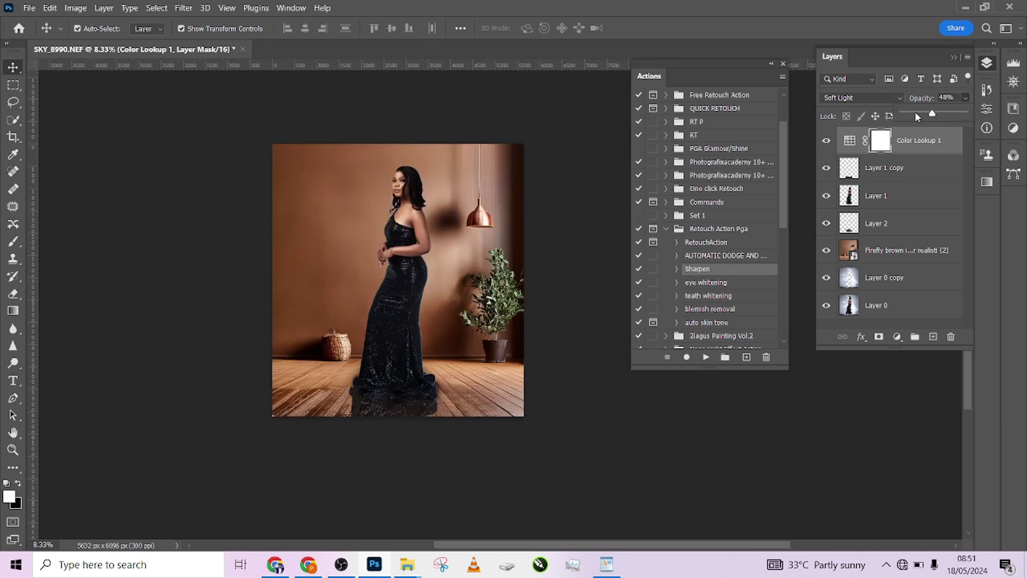
{"action": "left_click_drag", "start_coordinate": [934, 116], "coordinate": [930, 115]}
{"action": "left_click", "coordinate": [826, 141]}
{"action": "left_click", "coordinate": [827, 140]}
Step: Float the document's History over the workspace and save a snapshot of the finished composite
{"action": "left_click", "coordinate": [291, 8]}
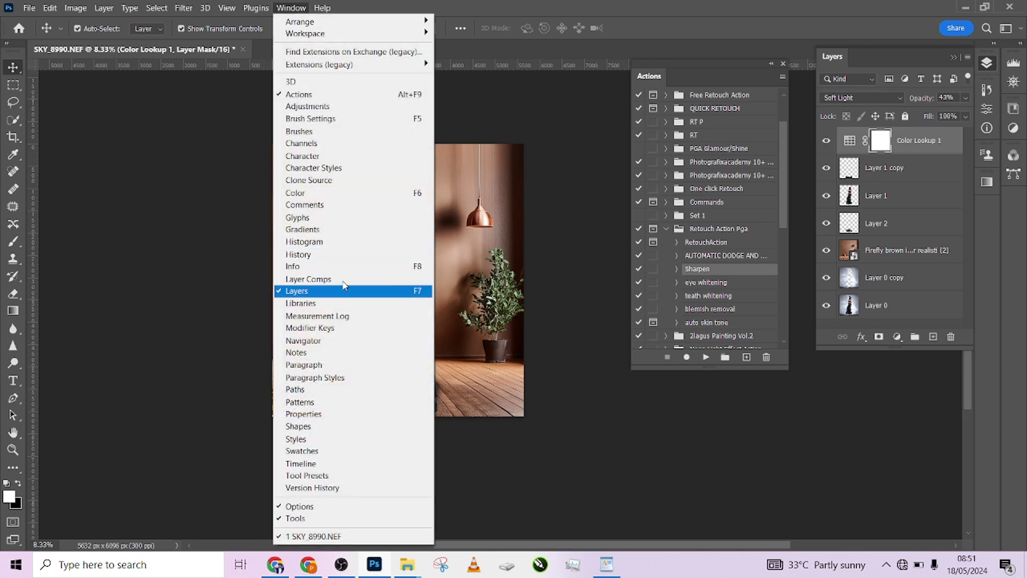
{"action": "left_click", "coordinate": [318, 266]}
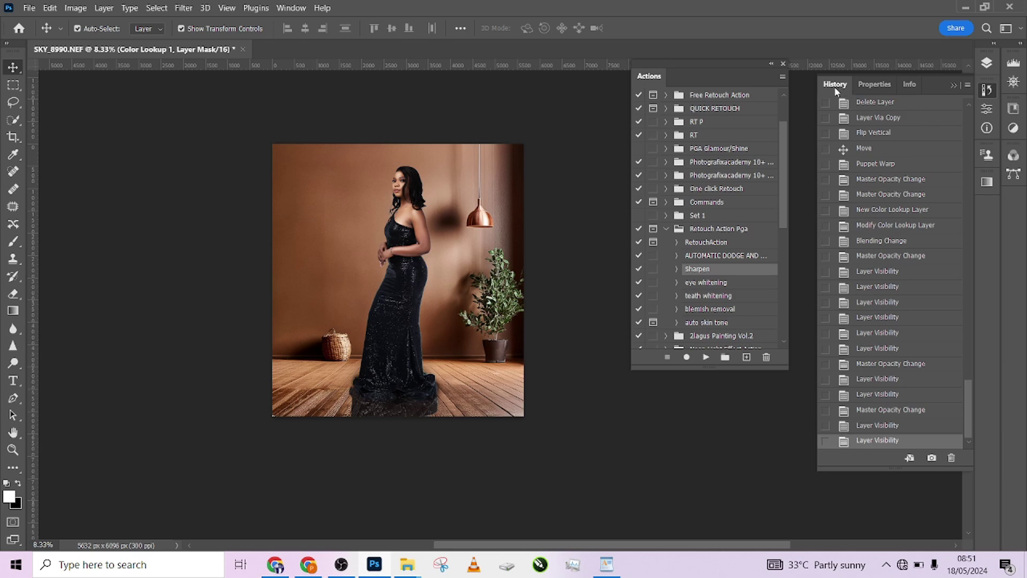
{"action": "left_click_drag", "start_coordinate": [835, 84], "coordinate": [537, 34]}
{"action": "scroll", "coordinate": [623, 302], "scroll_direction": "up", "scroll_amount": 3}
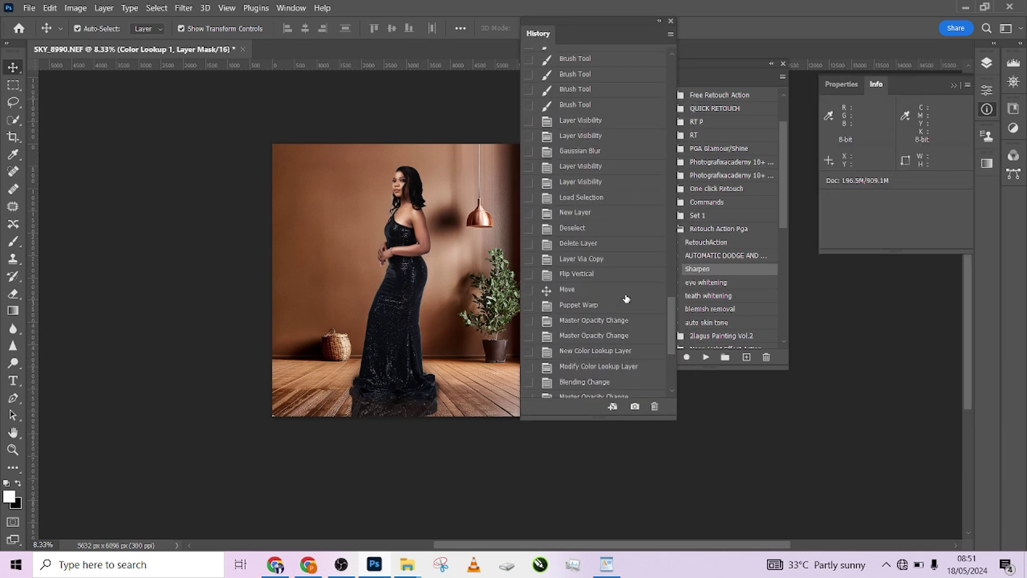
{"action": "scroll", "coordinate": [622, 305], "scroll_direction": "down", "scroll_amount": 3}
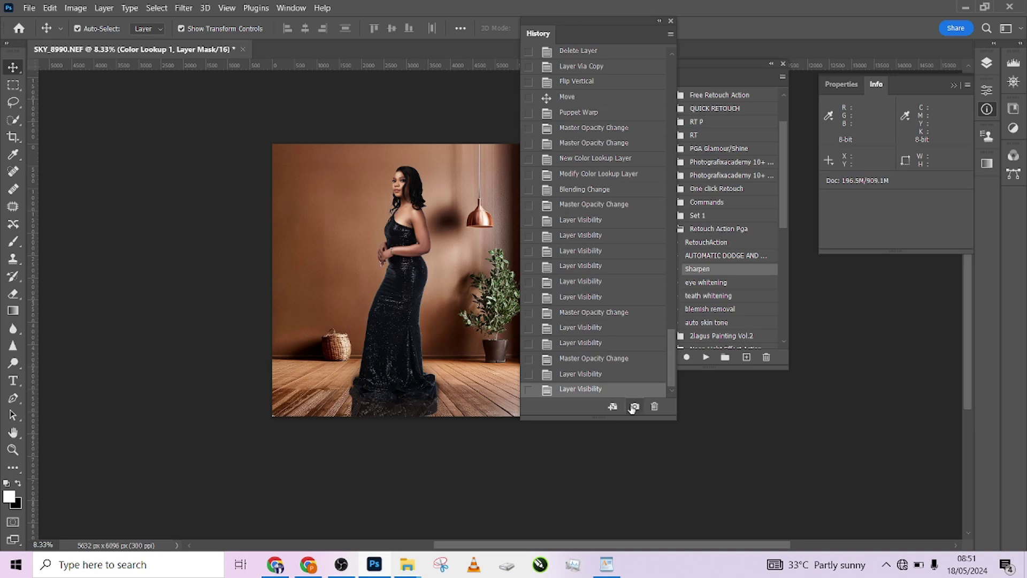
{"action": "left_click_drag", "start_coordinate": [672, 366], "coordinate": [674, 55]}
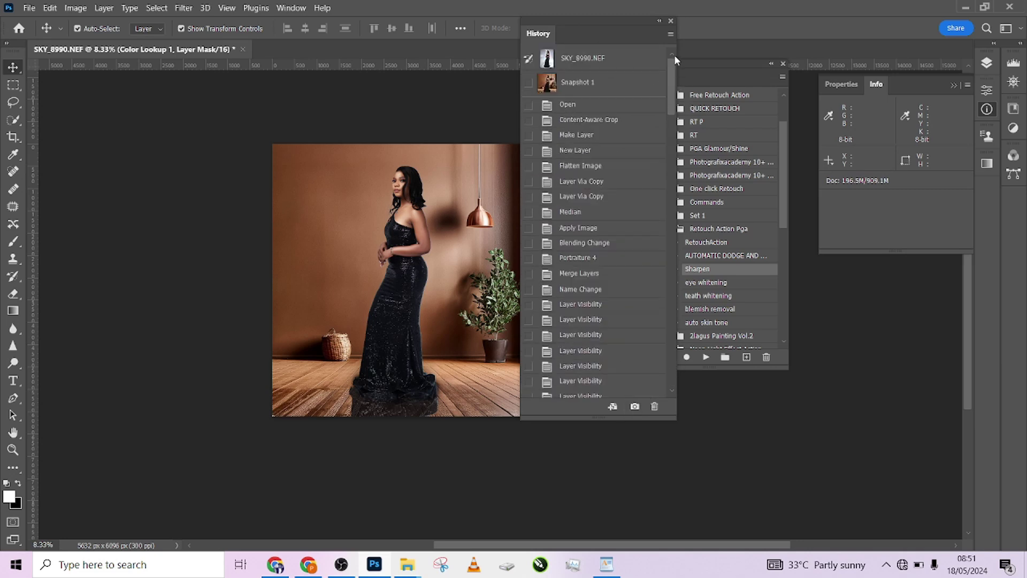
Step: Compare the original SKY_8990.NEF state with the snapshot of the finished composite, ending on the composite
{"action": "left_click", "coordinate": [593, 57]}
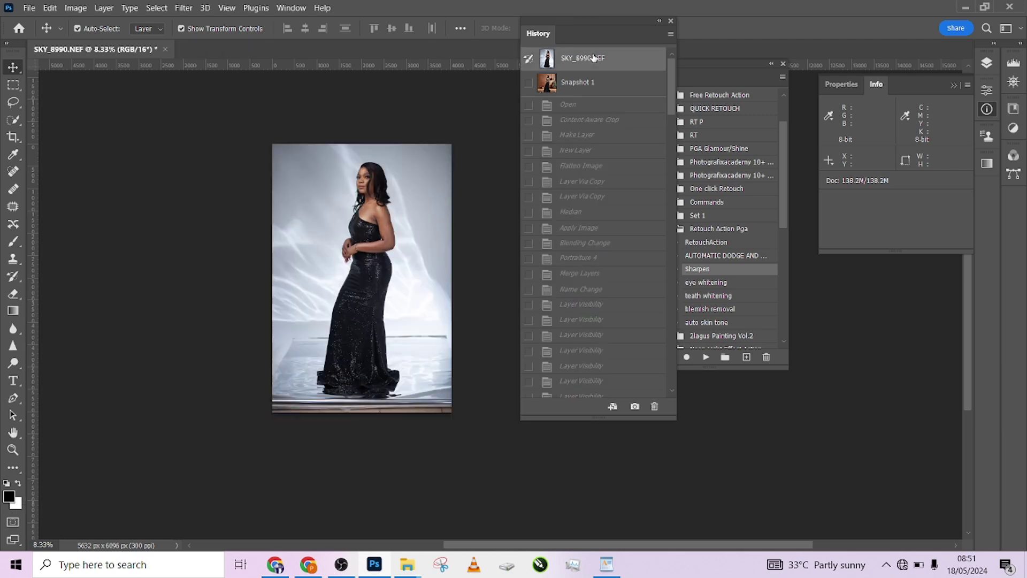
{"action": "left_click", "coordinate": [600, 90]}
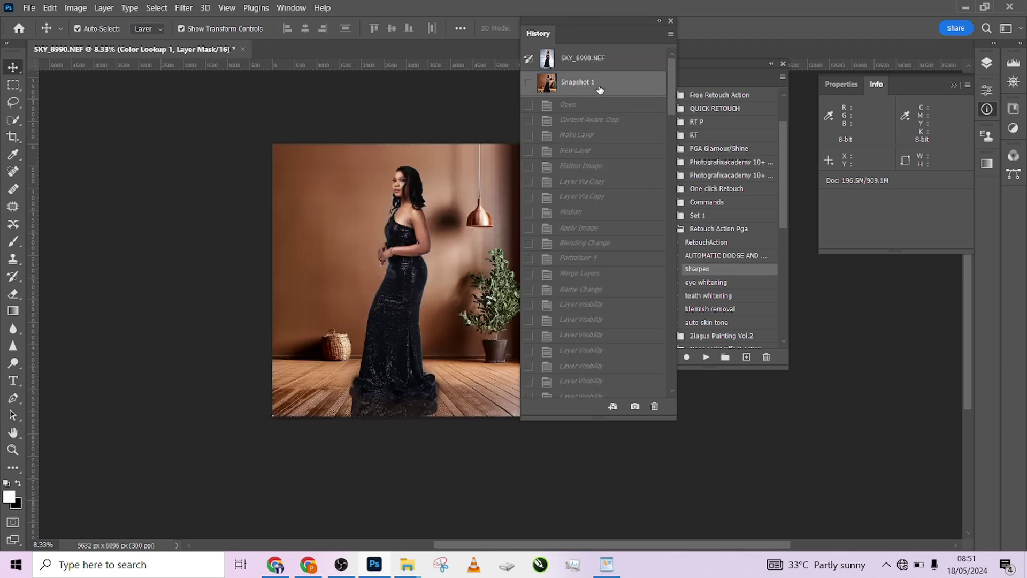
{"action": "left_click", "coordinate": [605, 67]}
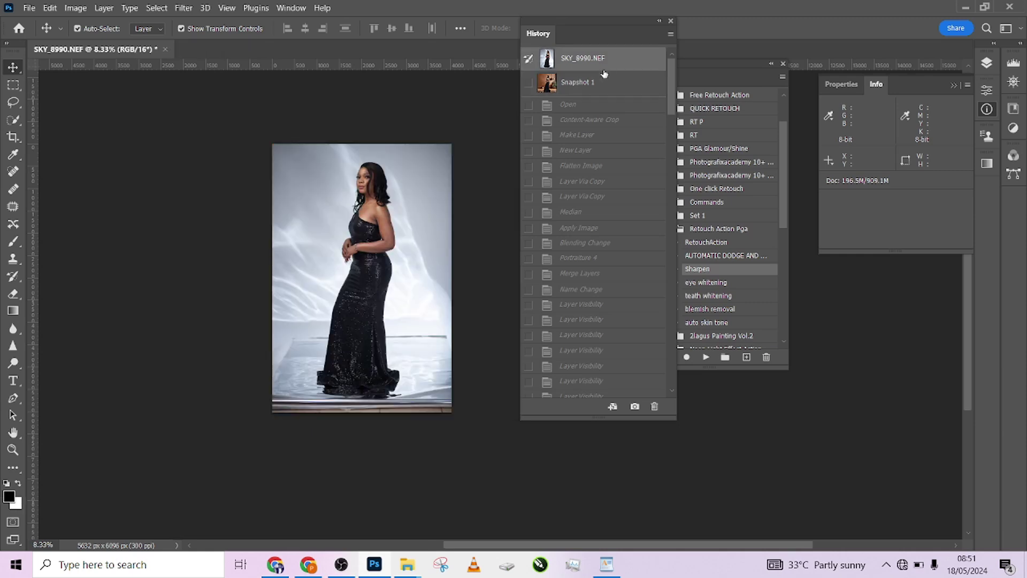
{"action": "left_click", "coordinate": [602, 83]}
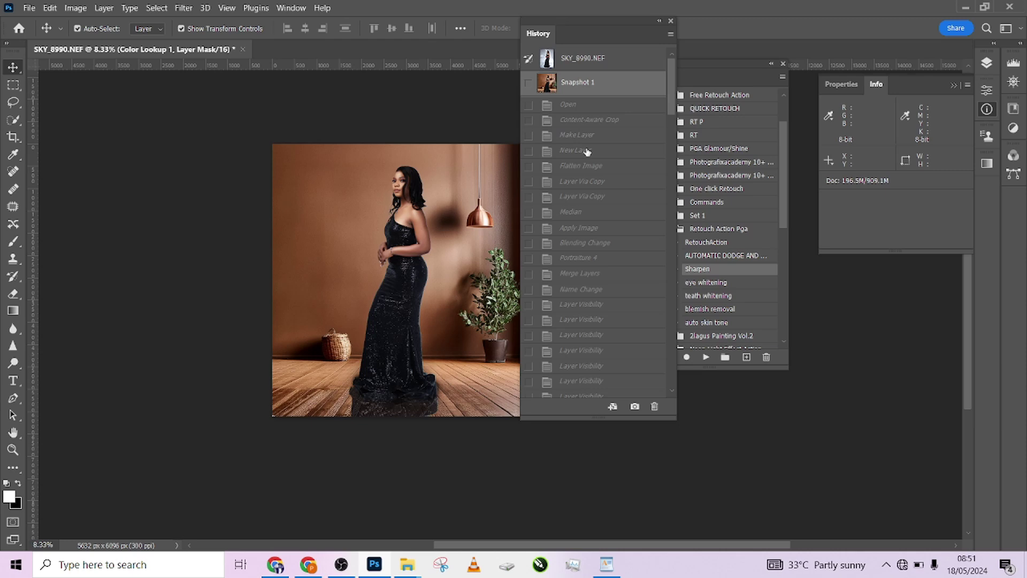
Step: Move the History clear of the image and repeat the before-and-after comparison, leaving the composite snapshot active
{"action": "left_click_drag", "start_coordinate": [574, 30], "coordinate": [690, 35]}
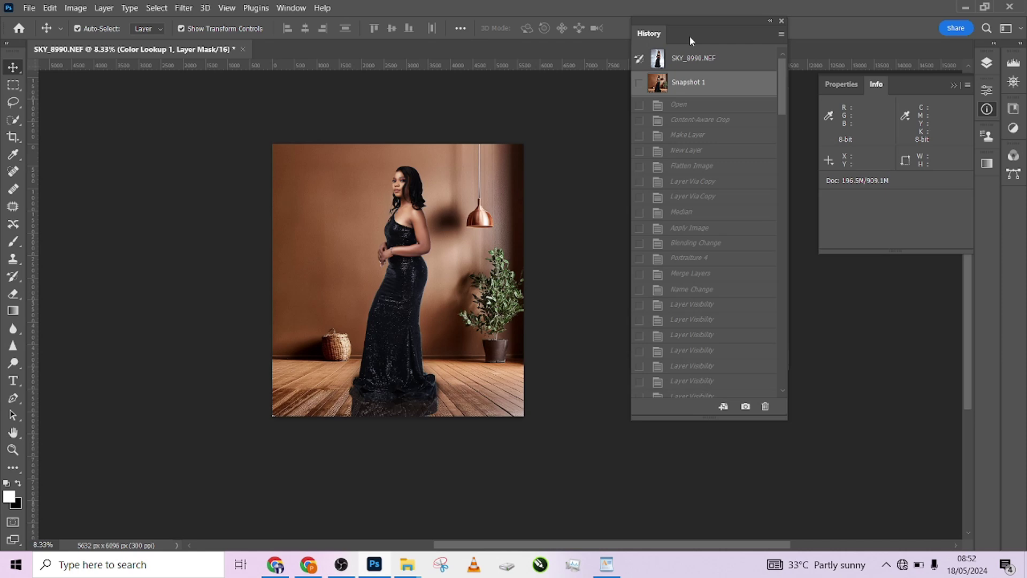
{"action": "left_click", "coordinate": [706, 59]}
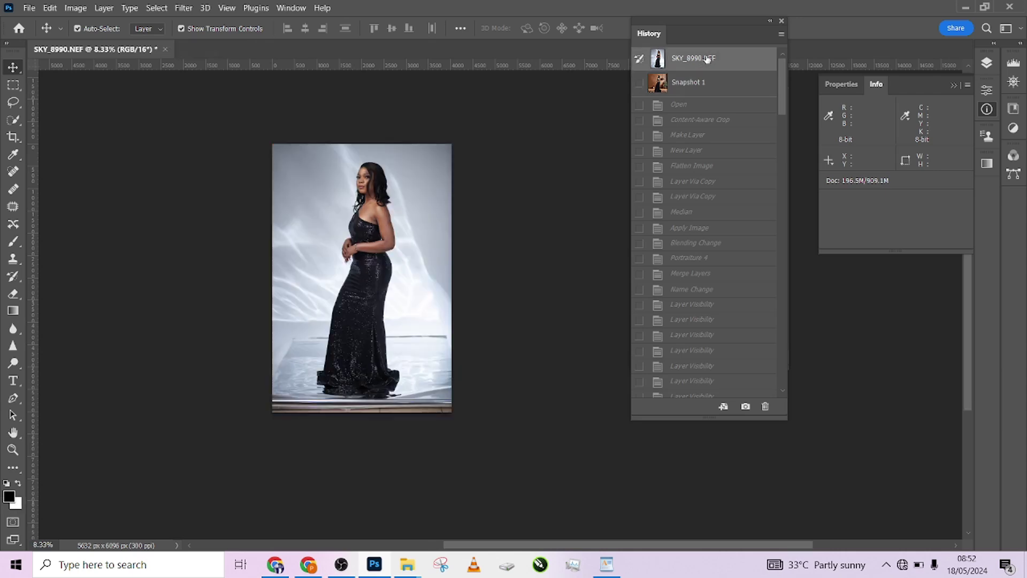
{"action": "left_click", "coordinate": [704, 82]}
{"action": "left_click", "coordinate": [706, 64]}
{"action": "left_click", "coordinate": [709, 87]}
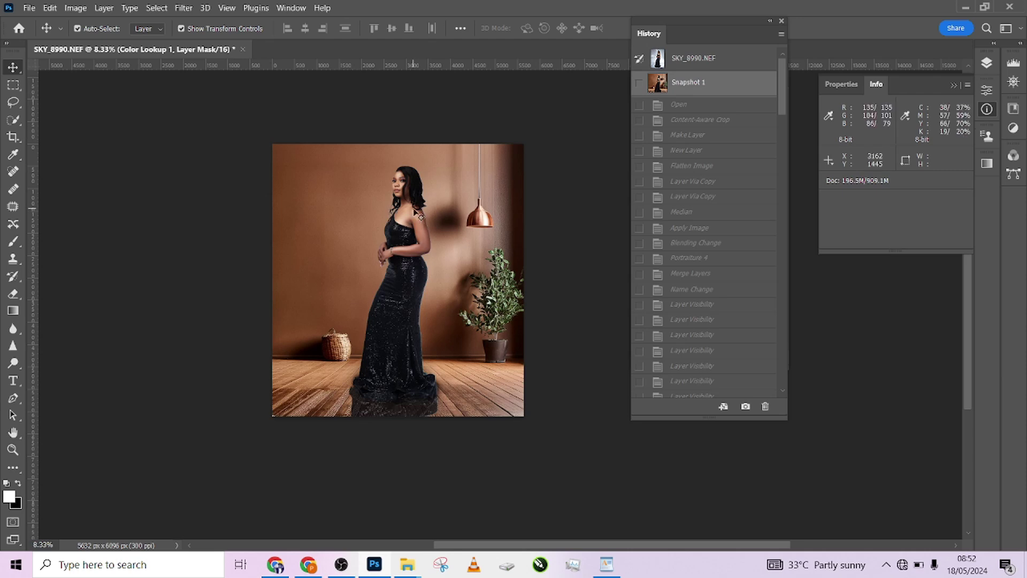